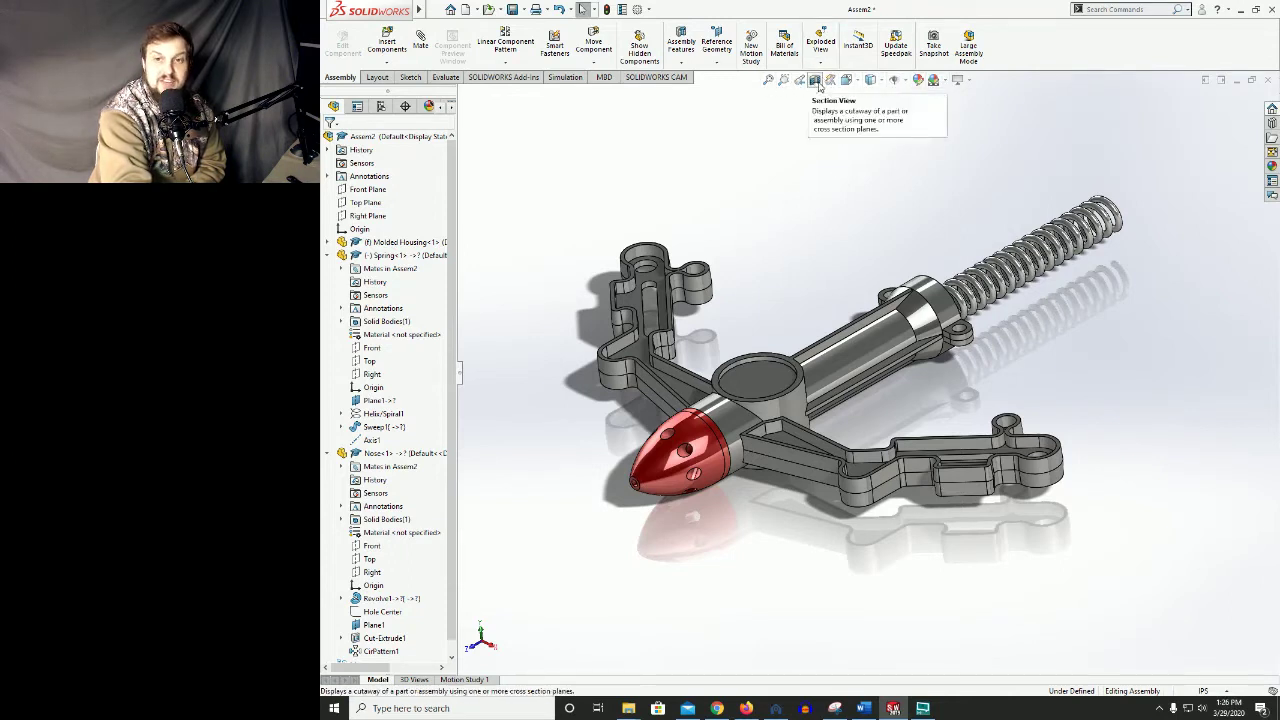
# - Create a planar section view of the assembly along the Right Plane
pyautogui.click(815, 81)
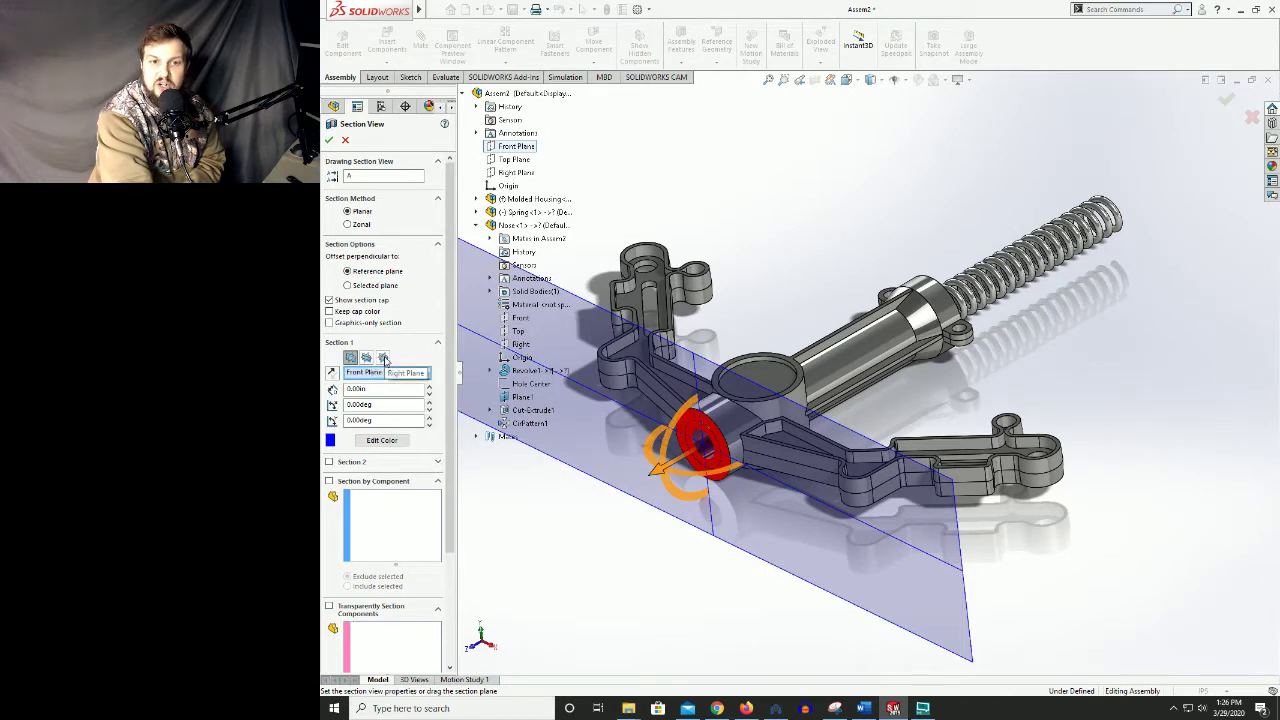
pyautogui.click(383, 358)
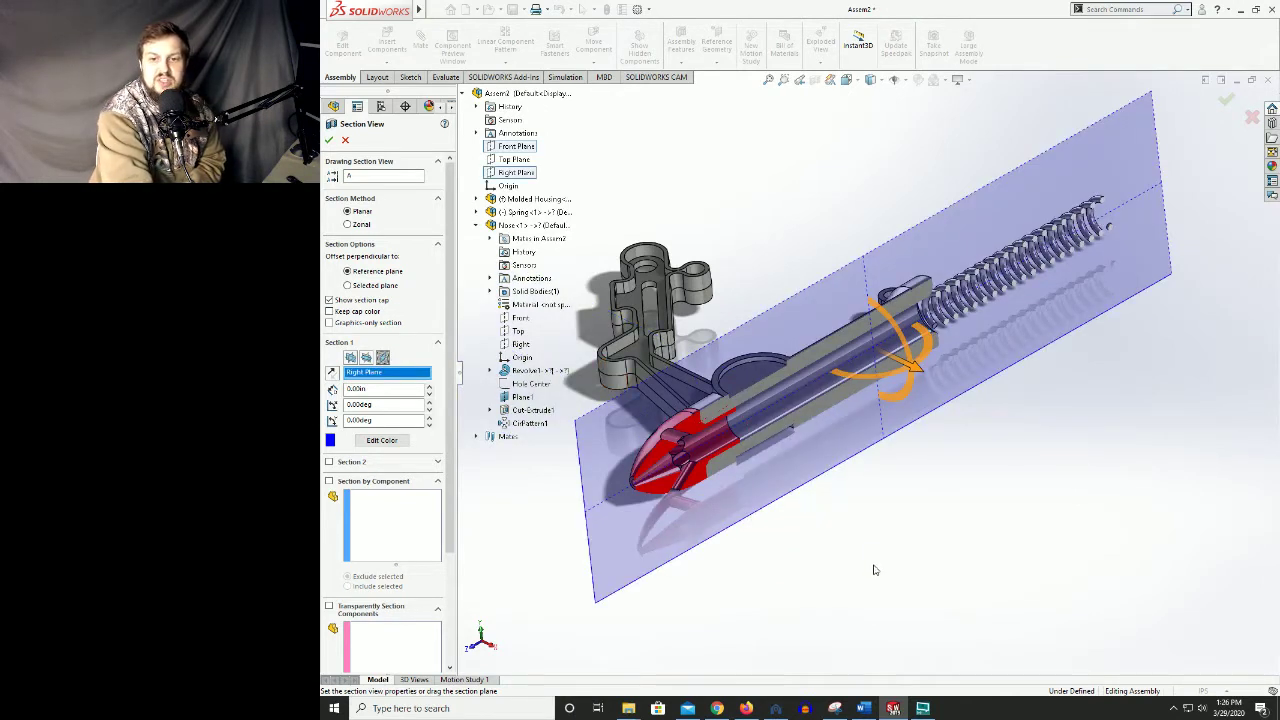
pyautogui.moveTo(873, 569); pyautogui.dragTo(782, 468, button='middle')
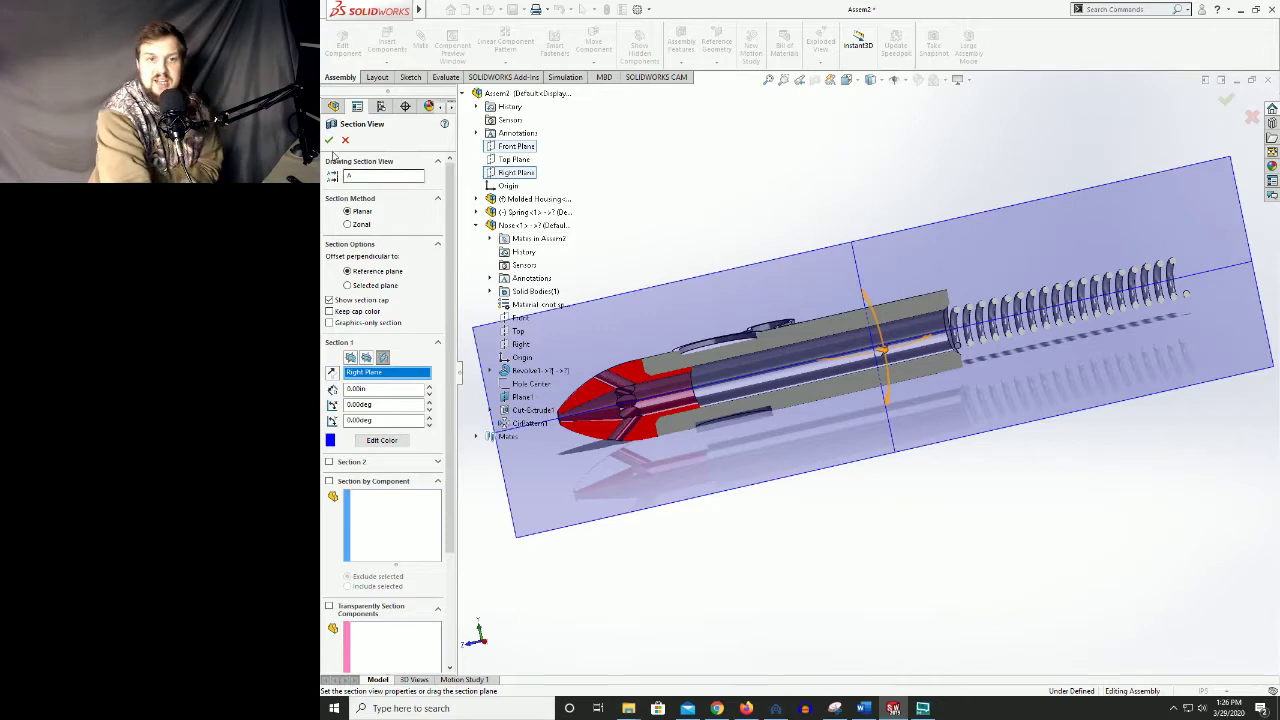
pyautogui.click(328, 140)
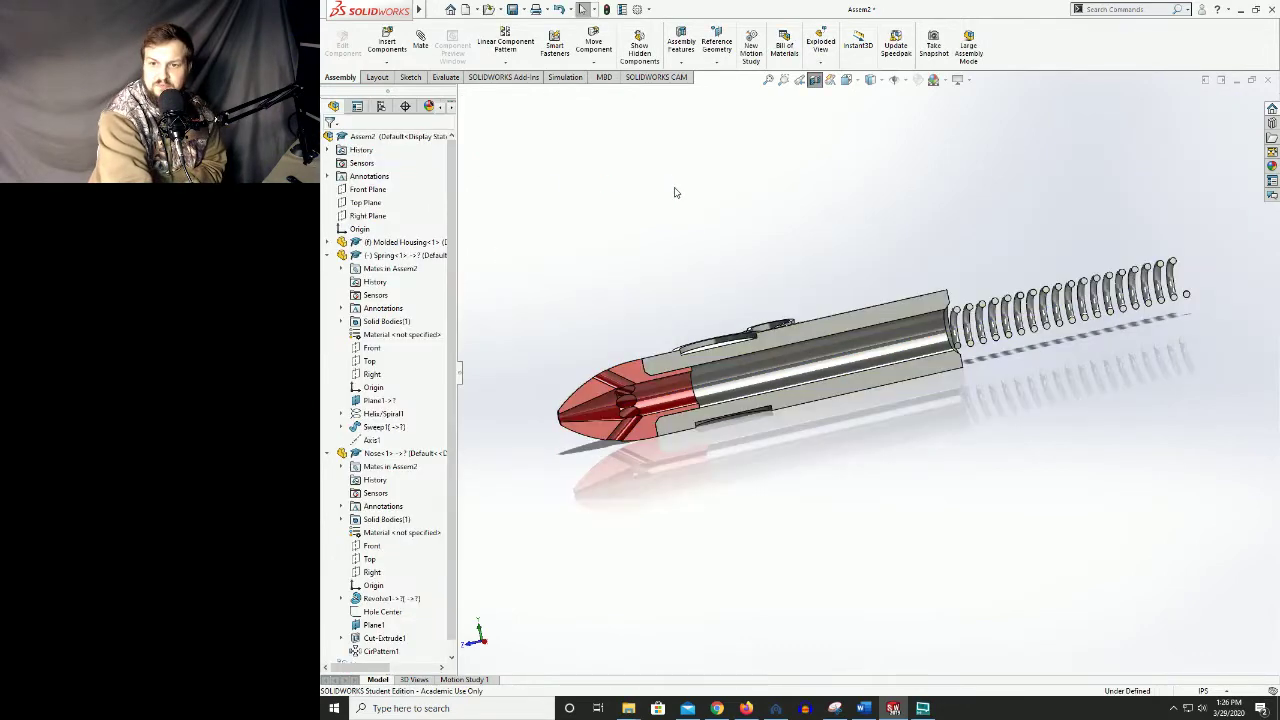
# - Examine the sectioned cut faces of the molded housing's upper and lower walls and of the nose
pyautogui.moveTo(946, 258); pyautogui.dragTo(1021, 317, button='middle')
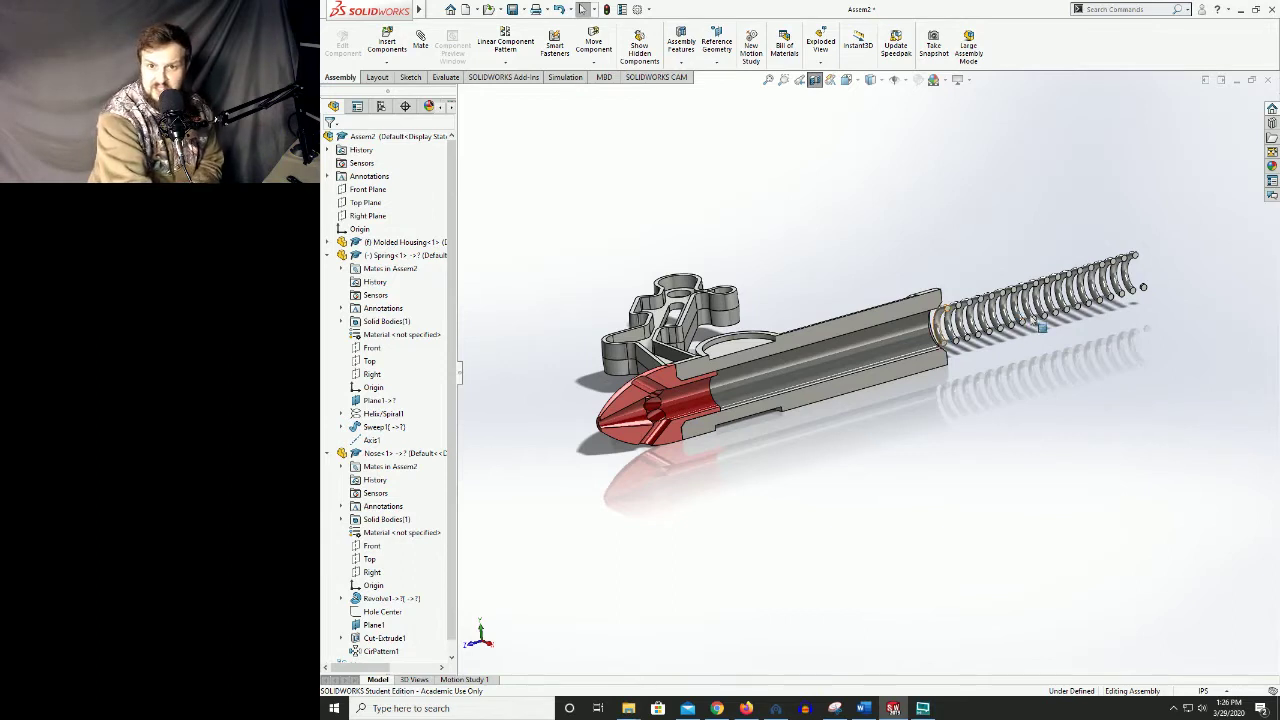
pyautogui.scroll(-5, 776, 308)
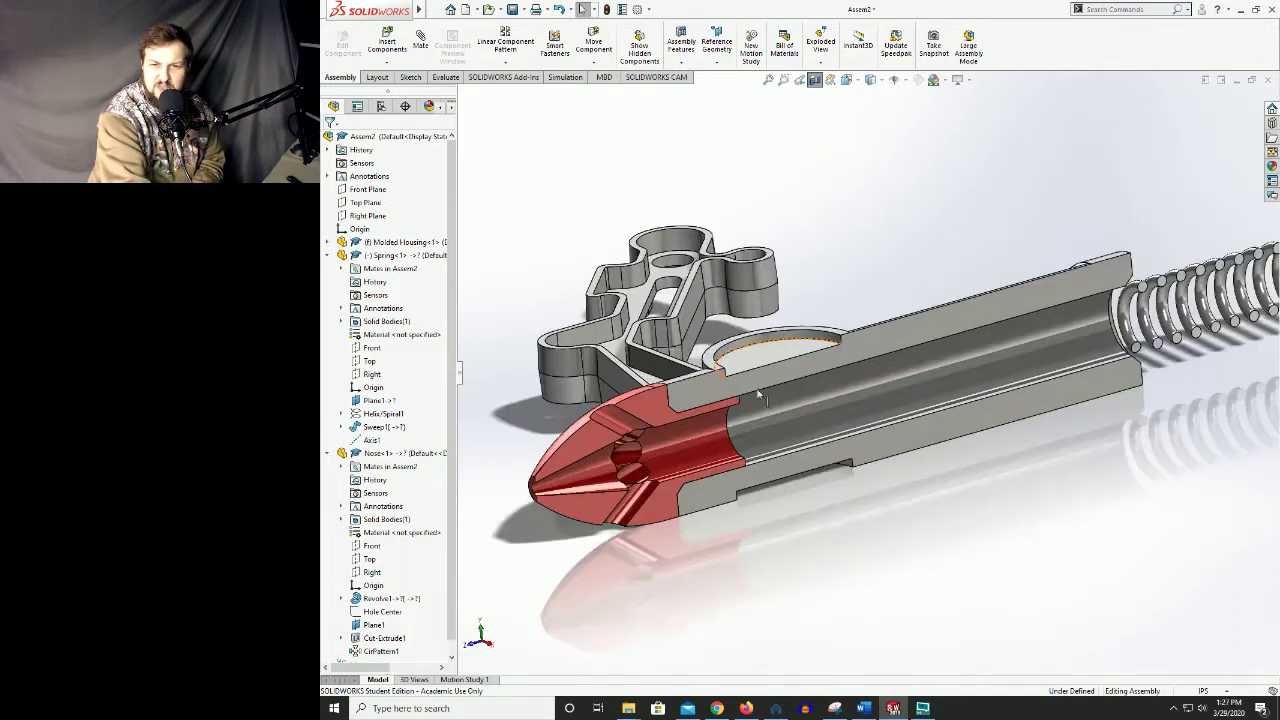
pyautogui.click(1066, 303)
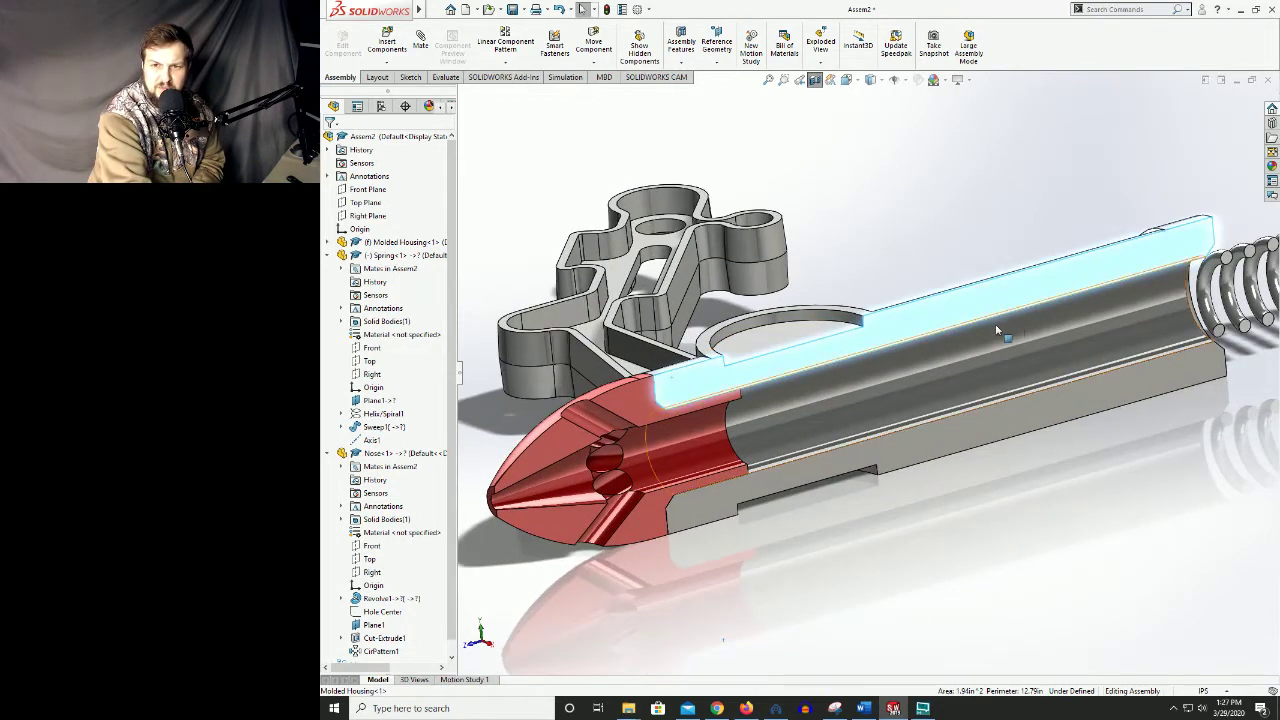
pyautogui.moveTo(1066, 303); pyautogui.dragTo(959, 424, button='middle')
pyautogui.click(955, 437)
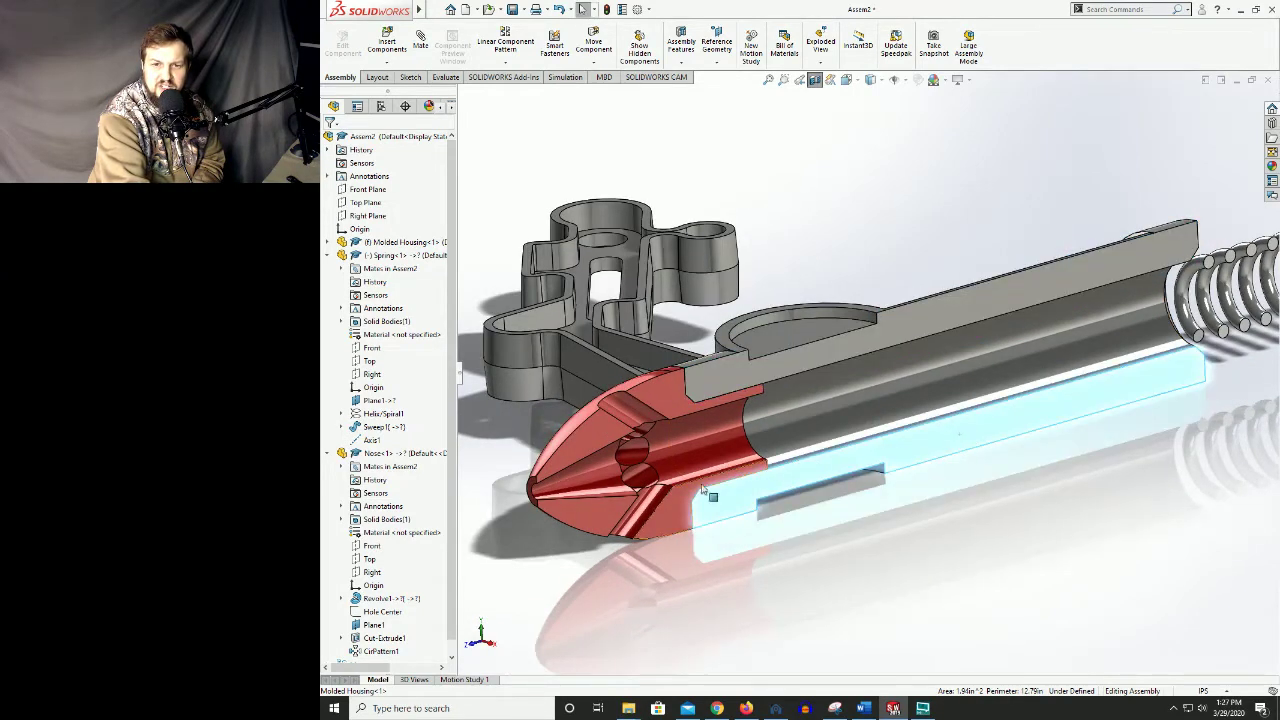
pyautogui.click(679, 519)
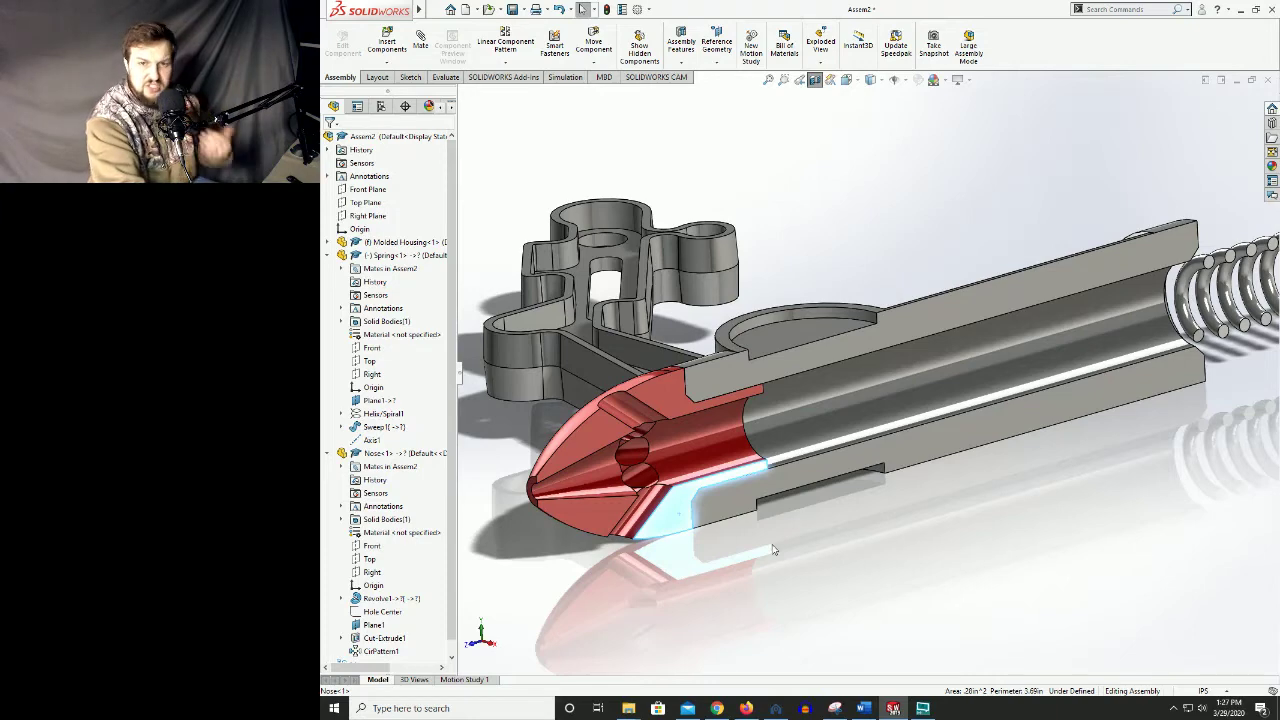
# - Turn the section view off and reapply it along the Right Plane with Keep cap color enabled
pyautogui.click(815, 80)
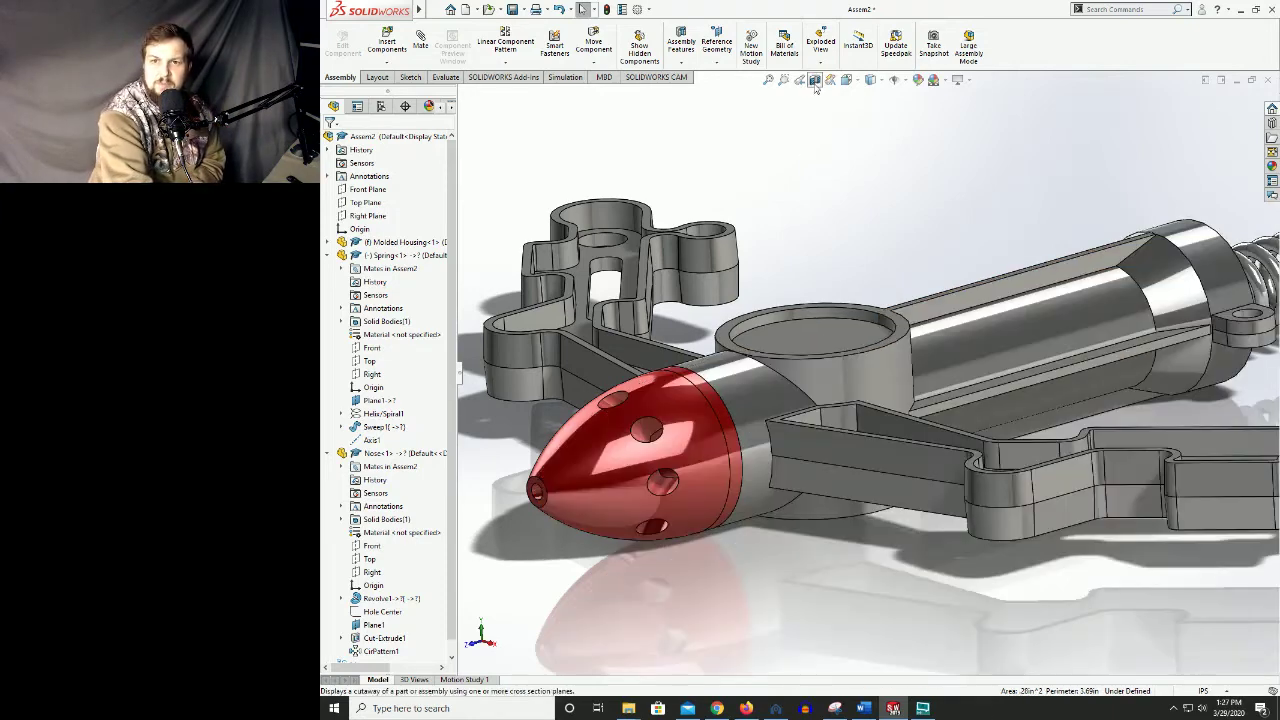
pyautogui.click(815, 80)
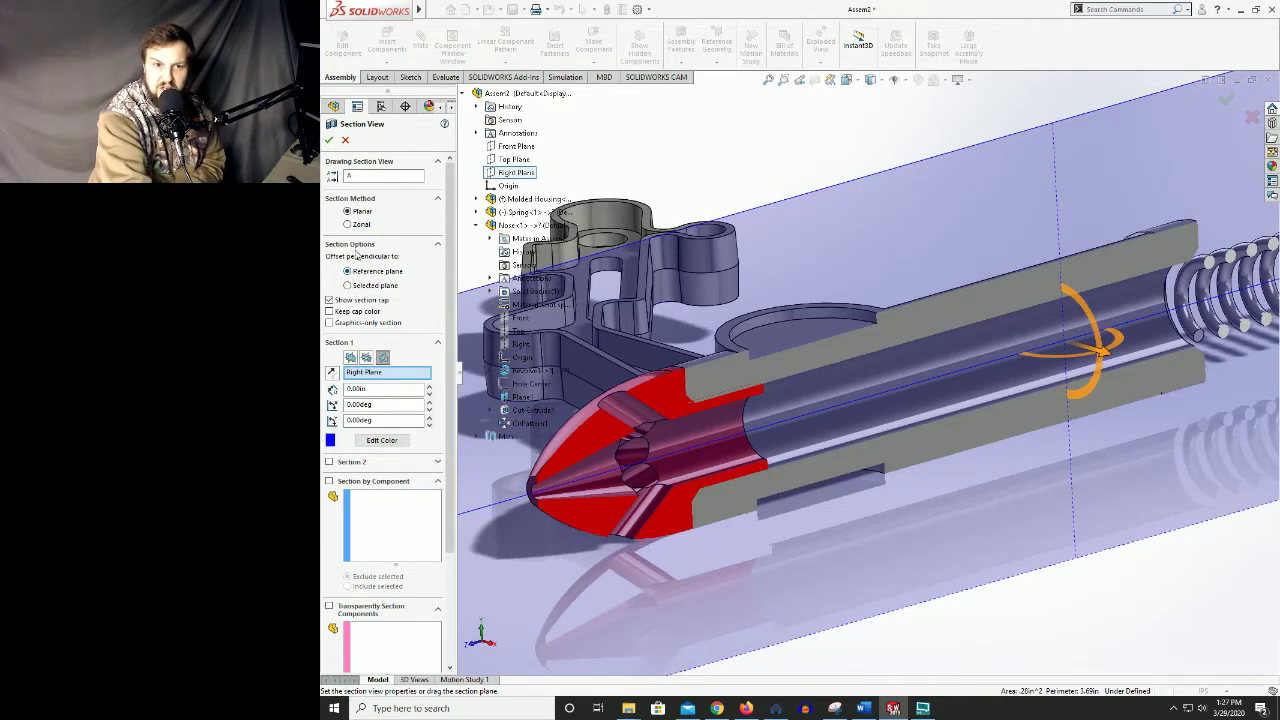
pyautogui.click(330, 312)
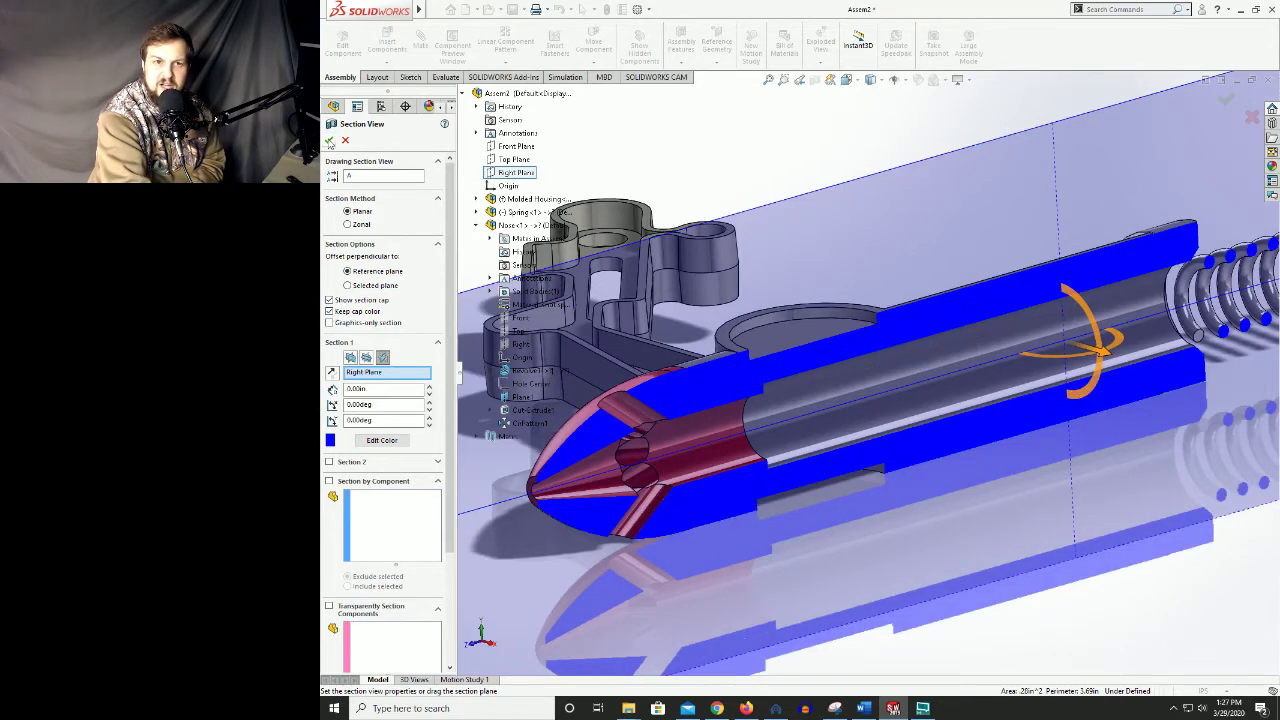
pyautogui.click(331, 140)
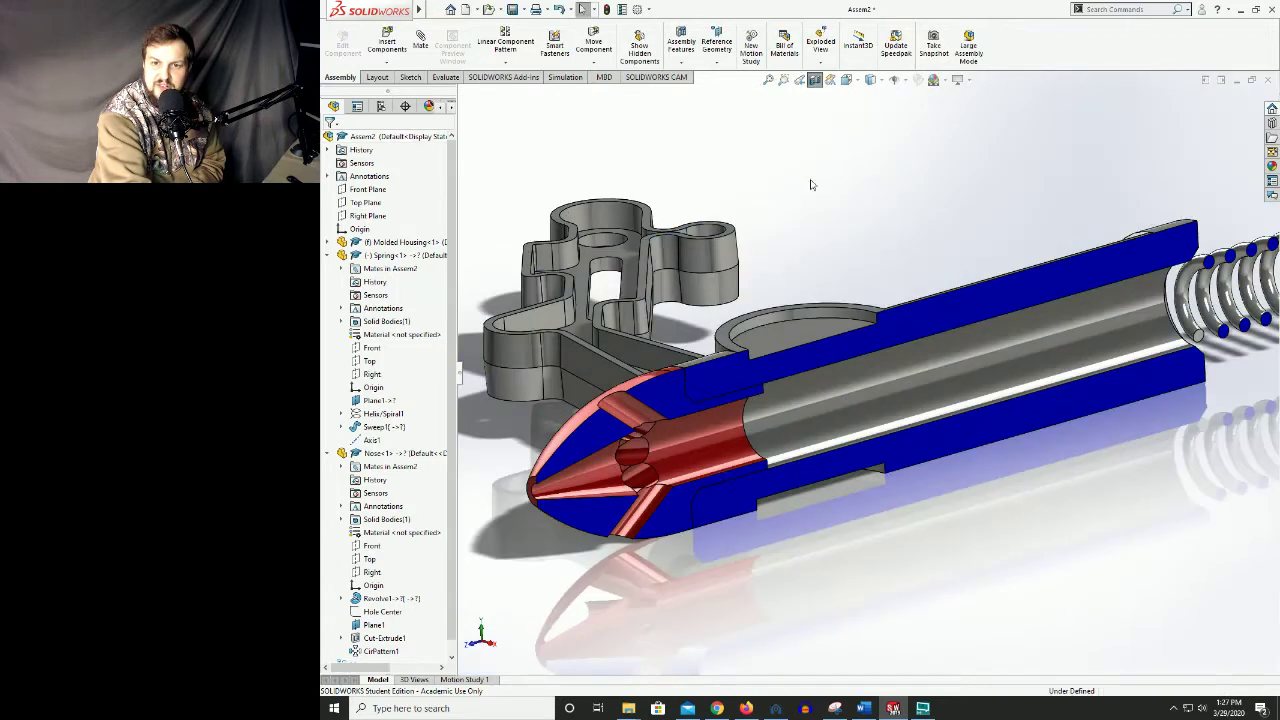
# - Examine the colored cross-section of the nose, housing bore and spring from several angles
pyautogui.moveTo(816, 385); pyautogui.dragTo(878, 364, button='middle')
pyautogui.scroll(3, 1094, 480)
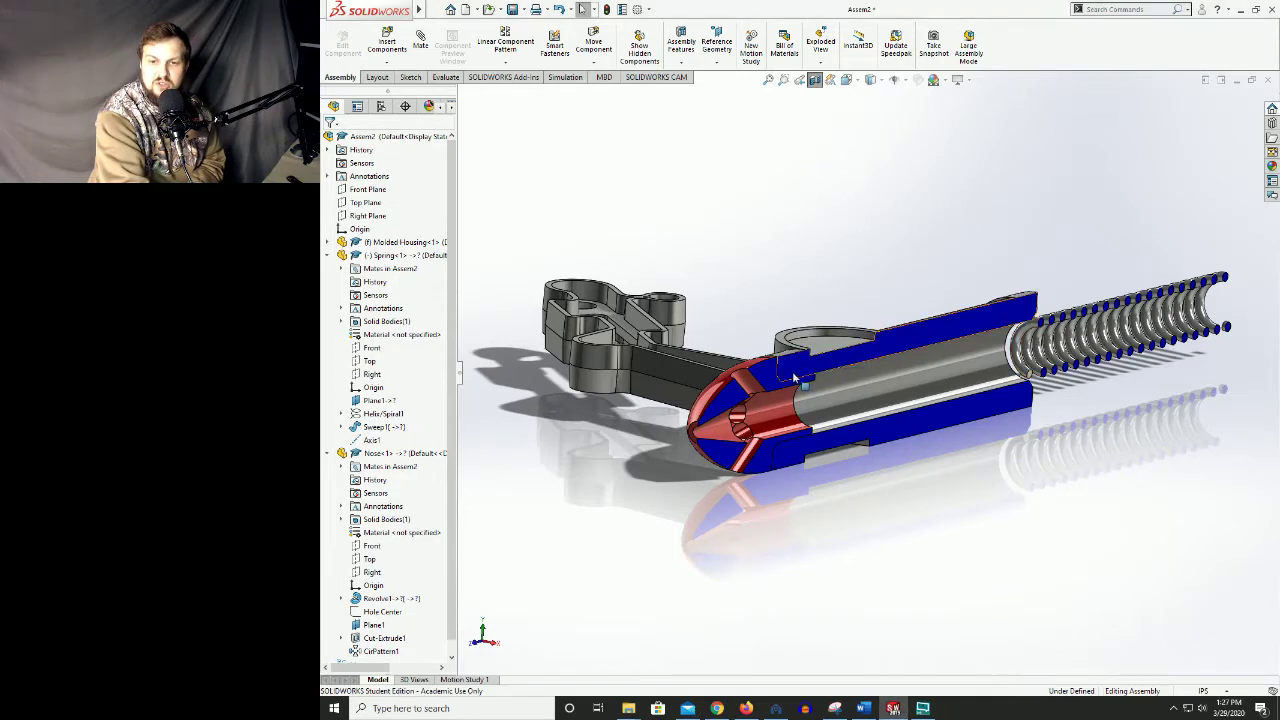
pyautogui.moveTo(924, 366); pyautogui.dragTo(899, 275, button='middle')
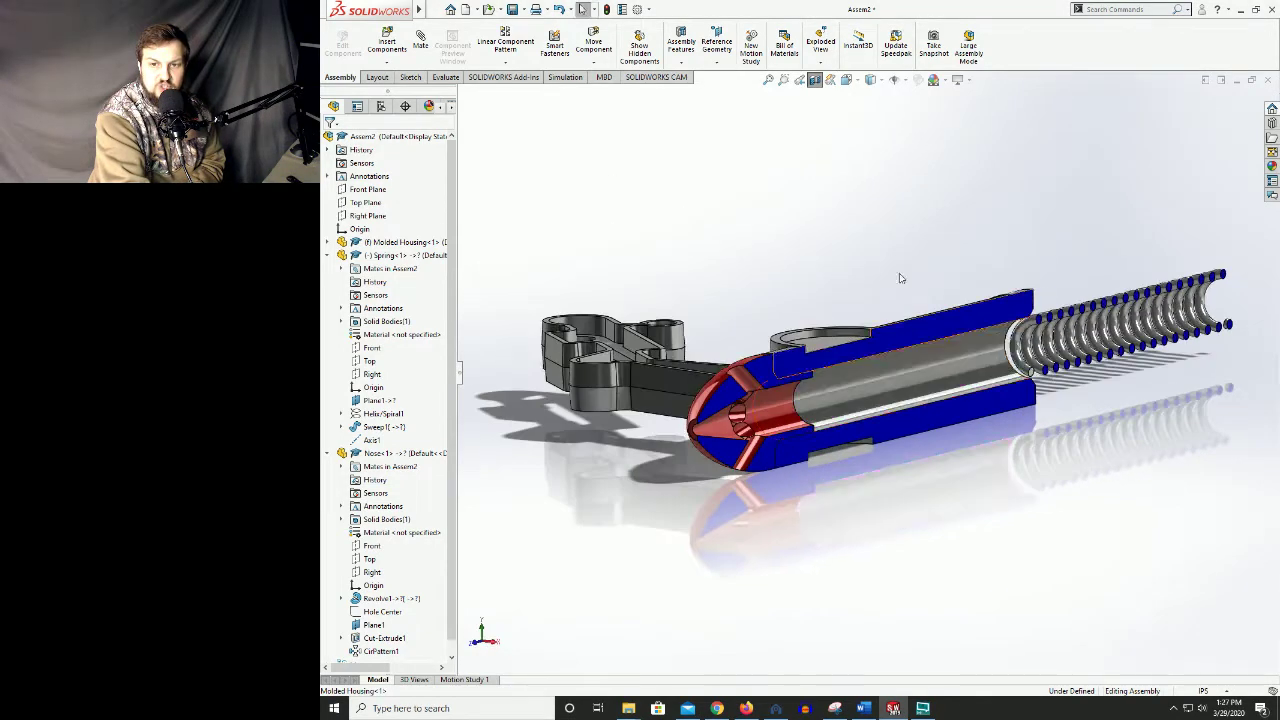
pyautogui.scroll(2, 983, 281)
pyautogui.scroll(-3, 881, 397)
pyautogui.moveTo(984, 501); pyautogui.dragTo(951, 508, button='middle')
pyautogui.scroll(1, 894, 306)
pyautogui.scroll(-1, 928, 291)
pyautogui.scroll(-1, 928, 287)
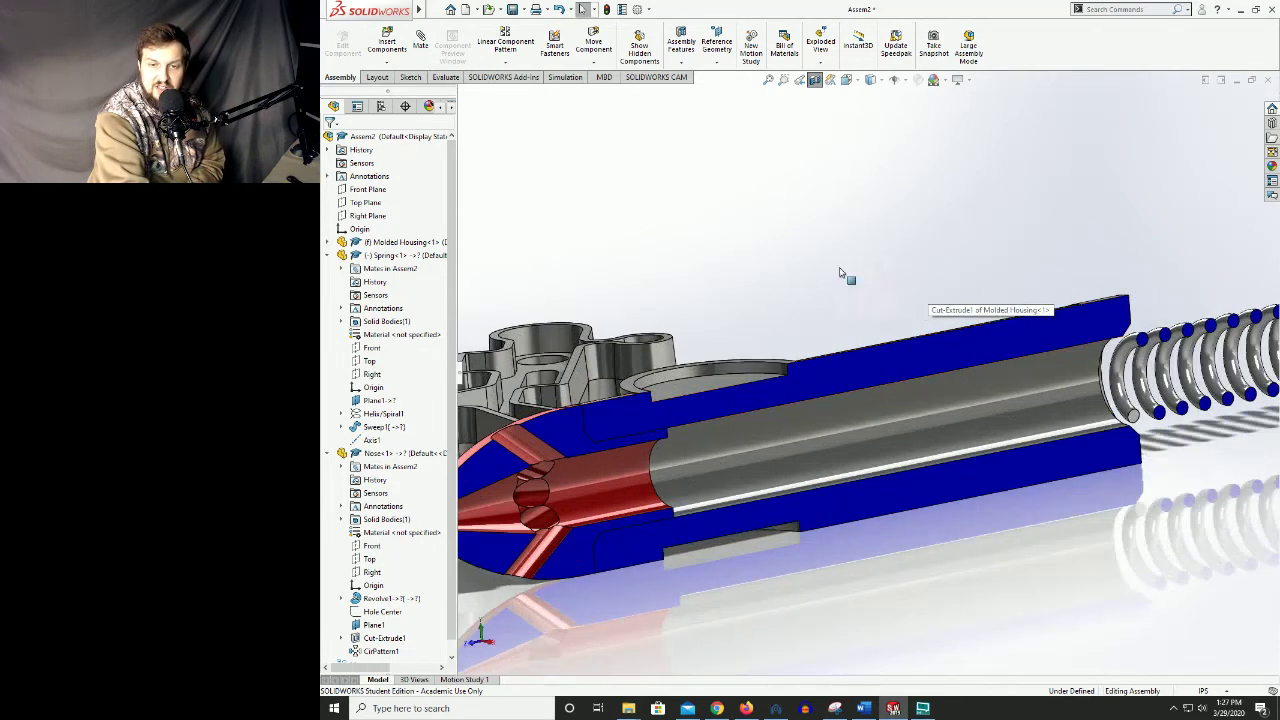
pyautogui.moveTo(788, 283); pyautogui.dragTo(796, 281, button='middle')
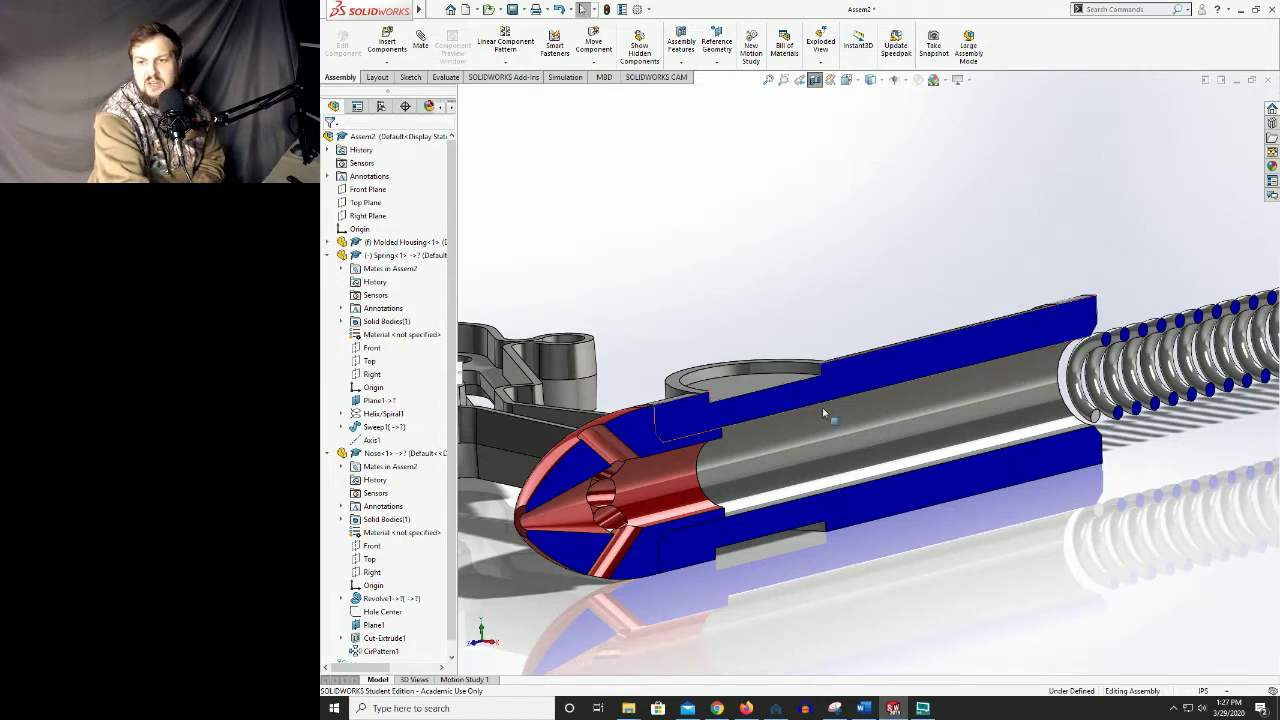
pyautogui.scroll(-2, 936, 476)
pyautogui.press('f')
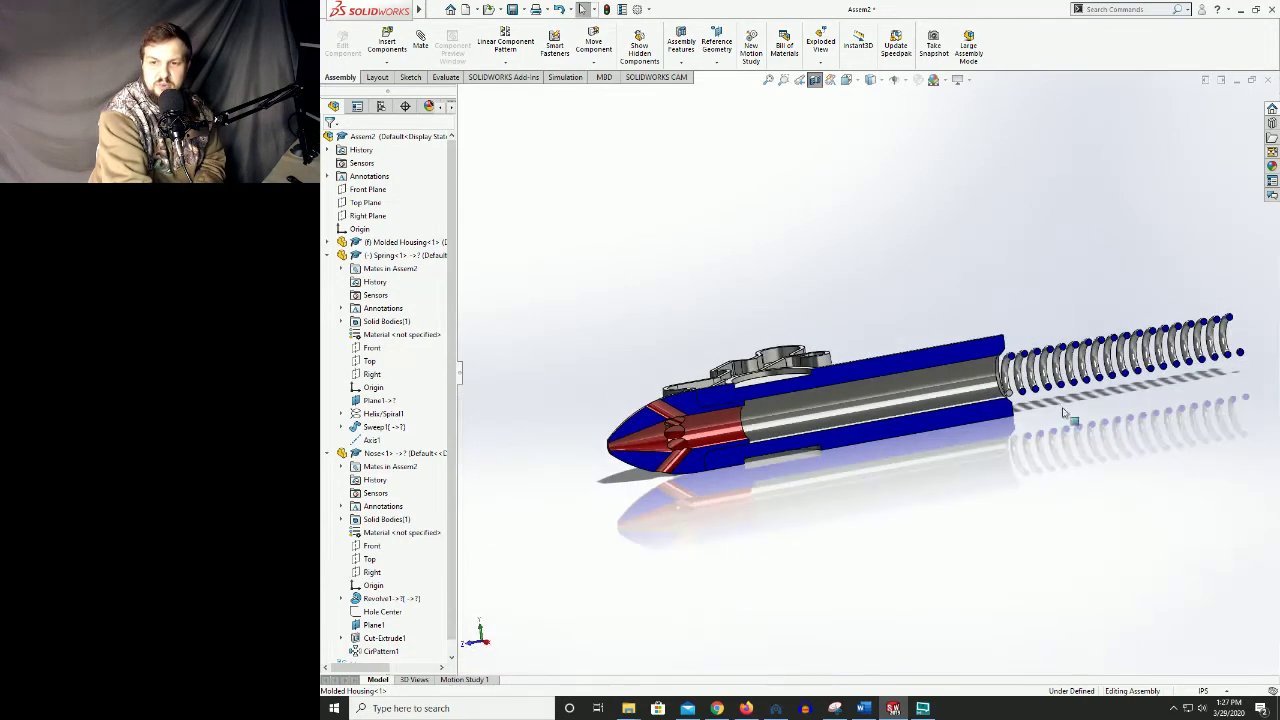
# - Slide the spring partway into the housing bore and highlight the spring's Front plane
pyautogui.click(1058, 376)
pyautogui.moveTo(1058, 376); pyautogui.dragTo(893, 404)
pyautogui.click(372, 257)
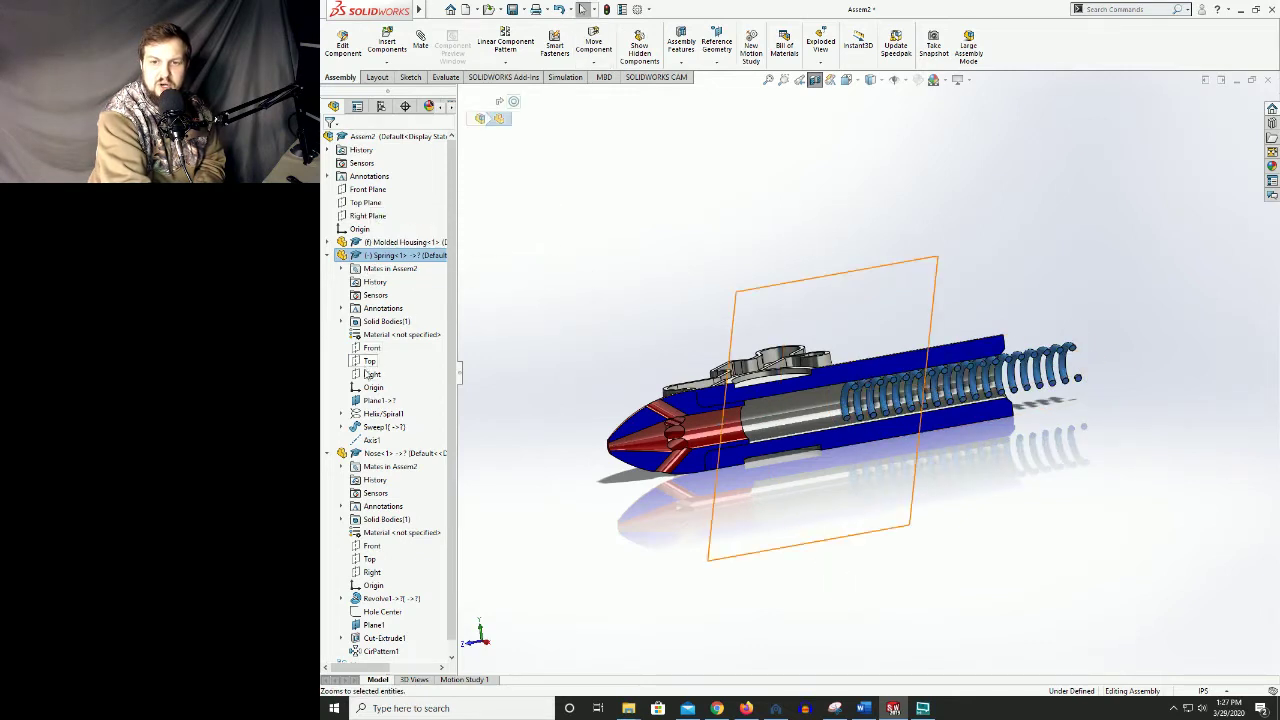
pyautogui.click(371, 347)
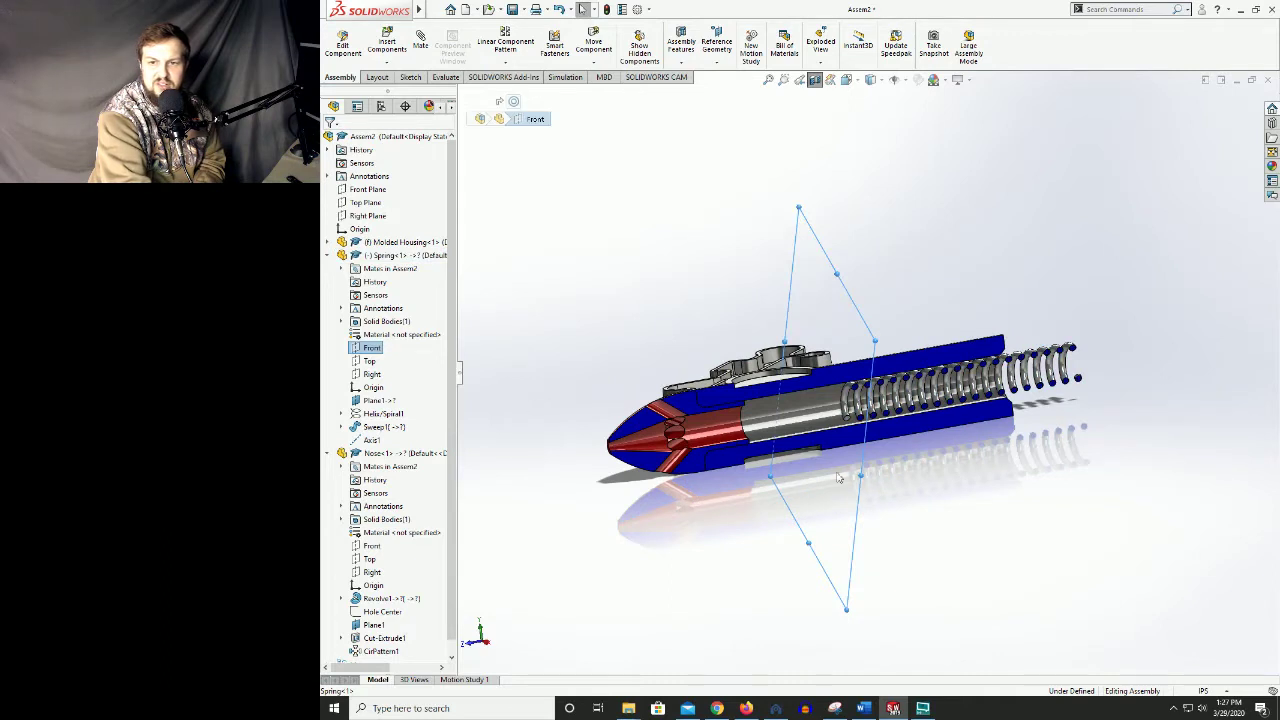
pyautogui.moveTo(986, 514)
pyautogui.mouseDown(button='middle')
pyautogui.moveTo(934, 497)
pyautogui.moveTo(920, 506)
pyautogui.moveTo(971, 500)
pyautogui.mouseUp(button='middle')
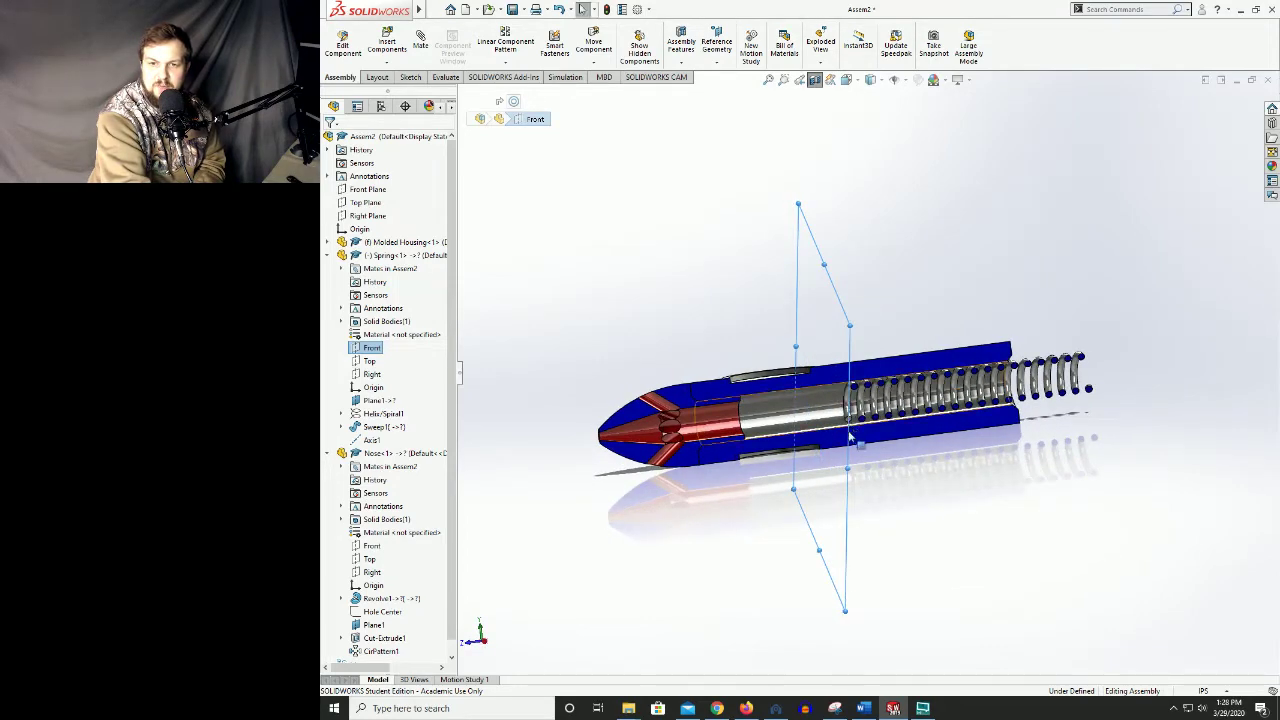
# - Slide the spring further along the housing bore until its end coil reaches the nose's rear face
pyautogui.scroll(-5, 851, 436)
pyautogui.scroll(1, 757, 403)
pyautogui.scroll(-1, 737, 403)
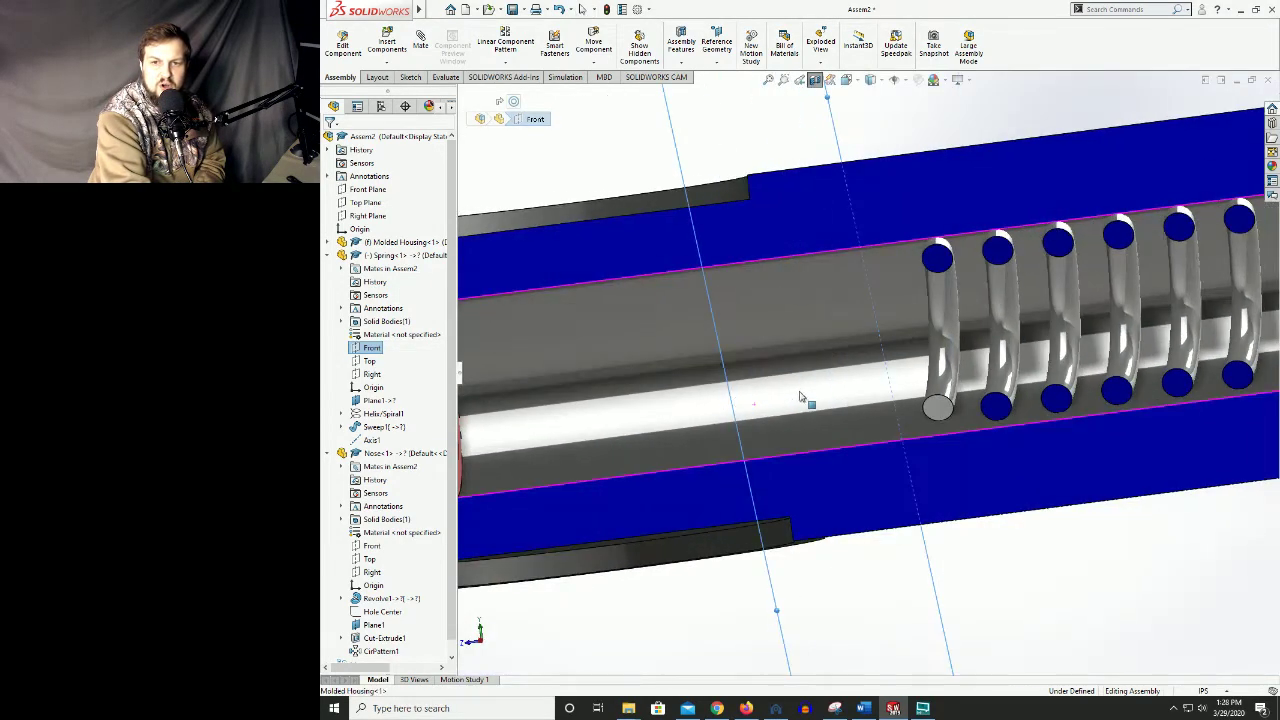
pyautogui.scroll(3, 800, 398)
pyautogui.scroll(-3, 922, 378)
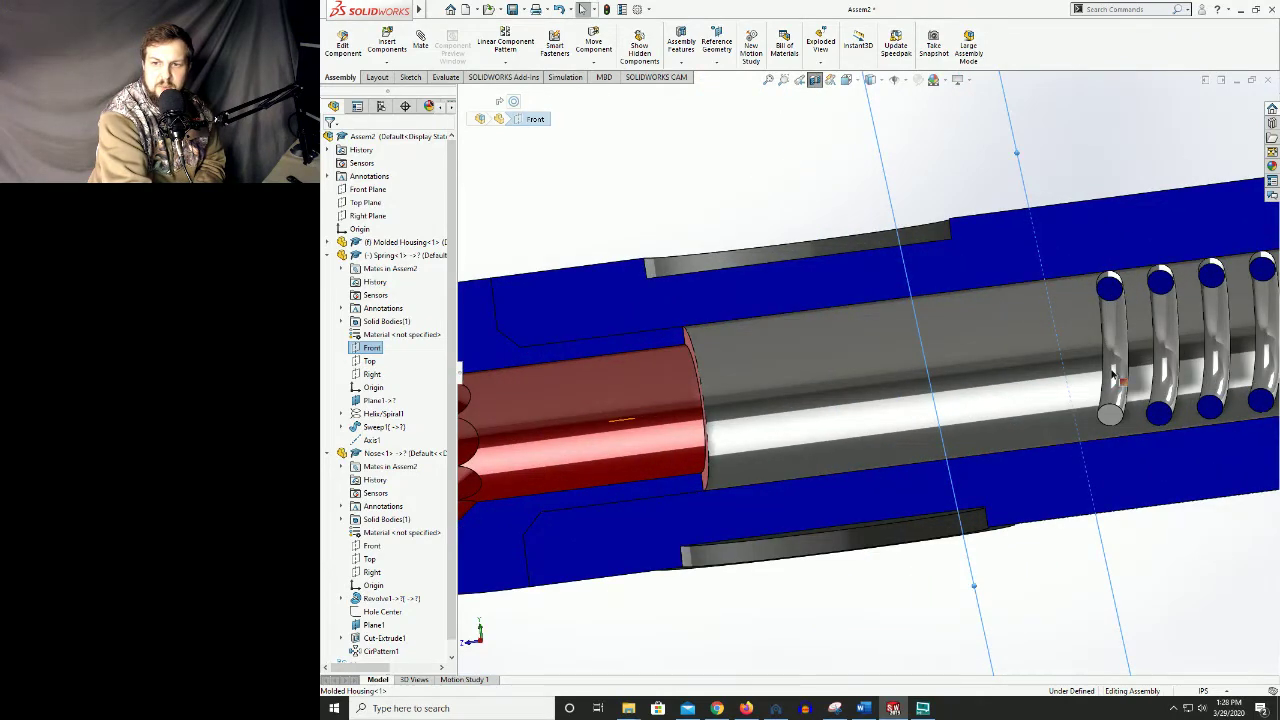
pyautogui.moveTo(1105, 378); pyautogui.dragTo(672, 440)
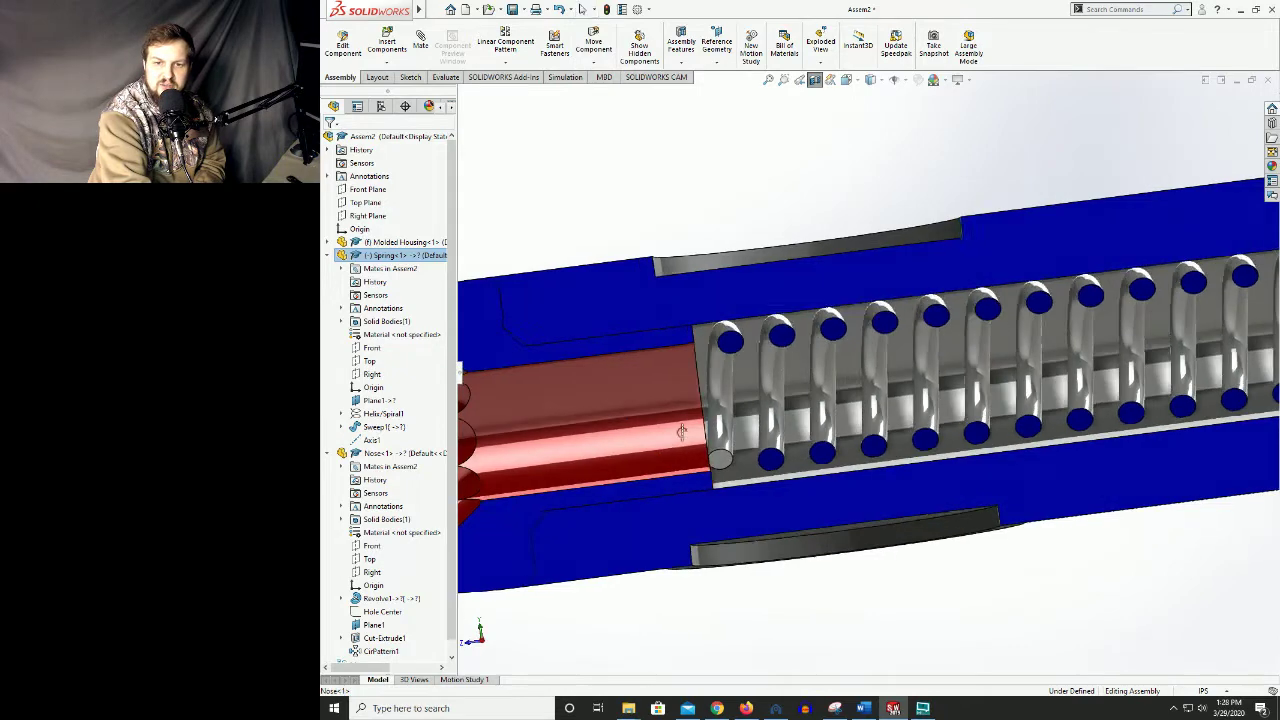
# - Nudge the spring slightly back from the nose so its end coil does not overlap the rear face
pyautogui.scroll(-6, 690, 445)
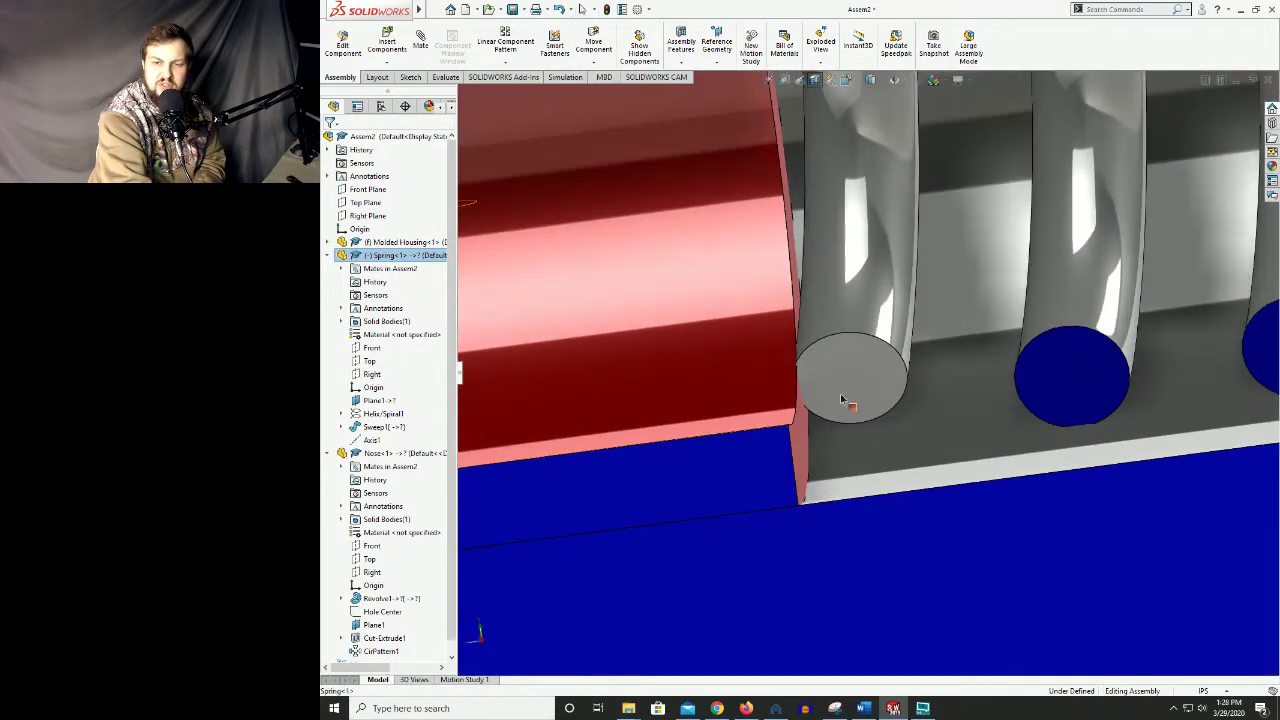
pyautogui.moveTo(851, 397); pyautogui.dragTo(856, 400)
pyautogui.press('Escape')
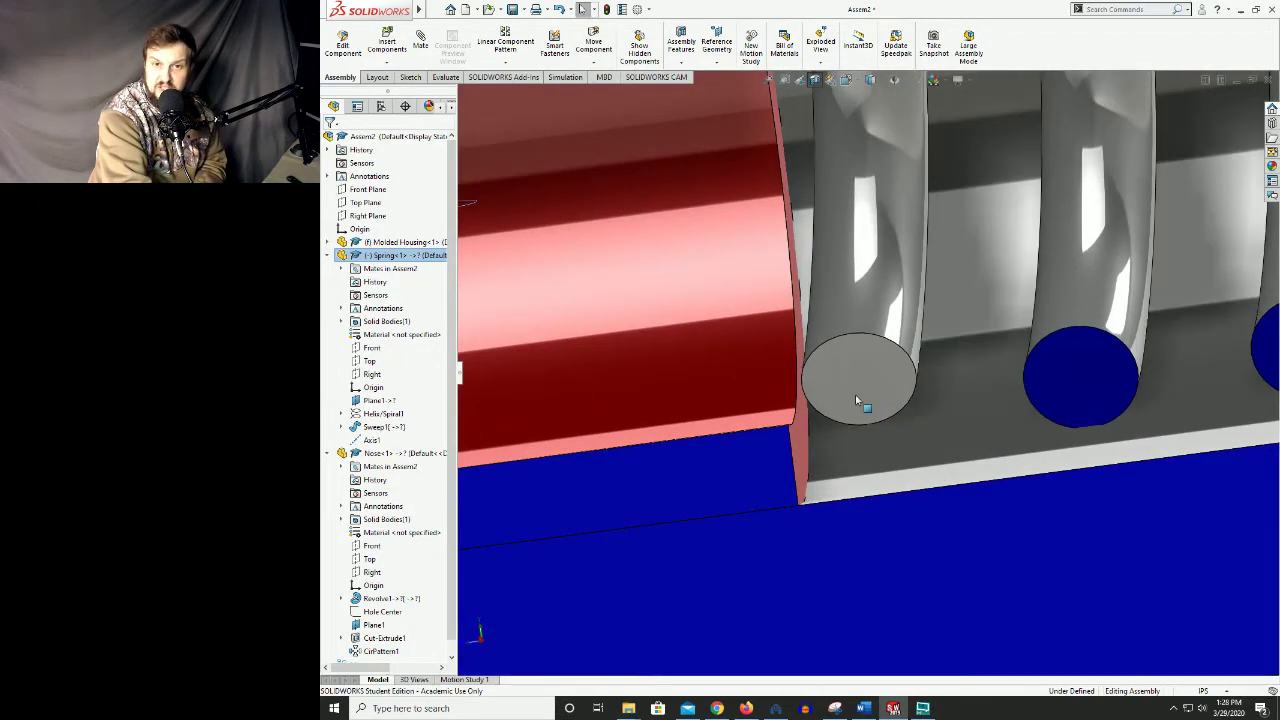
pyautogui.scroll(10, 860, 401)
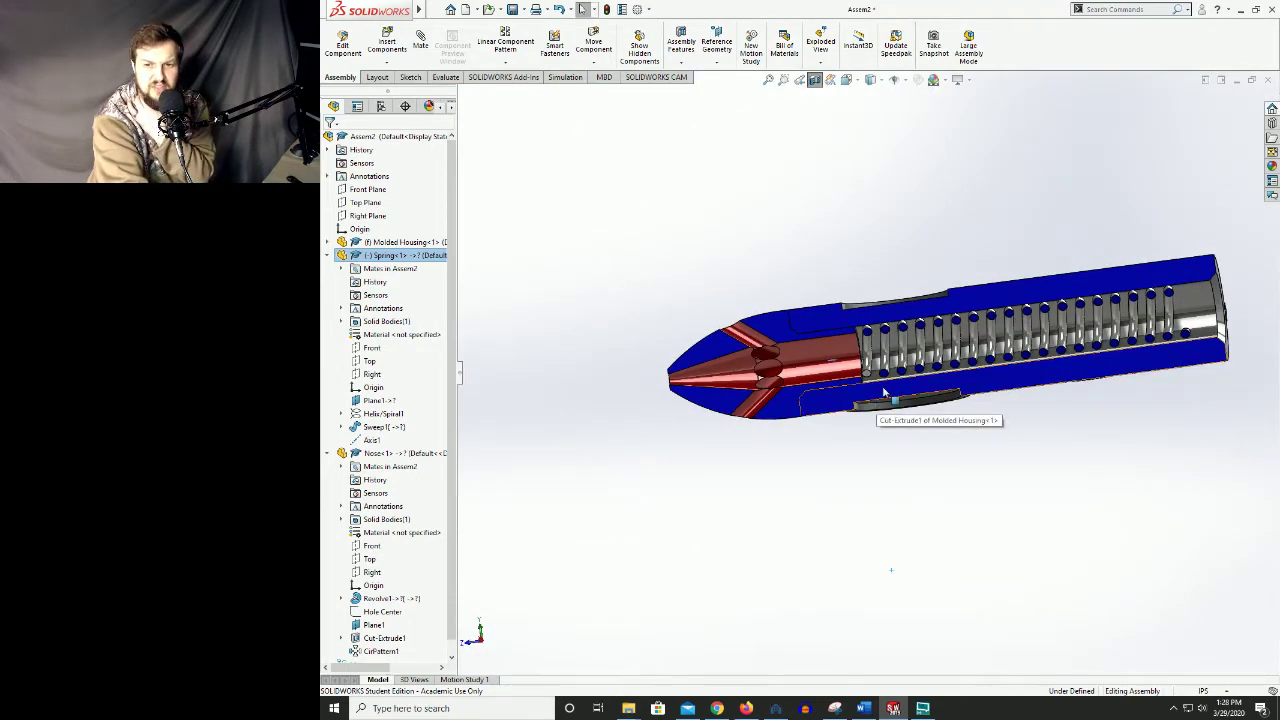
pyautogui.scroll(-8, 868, 377)
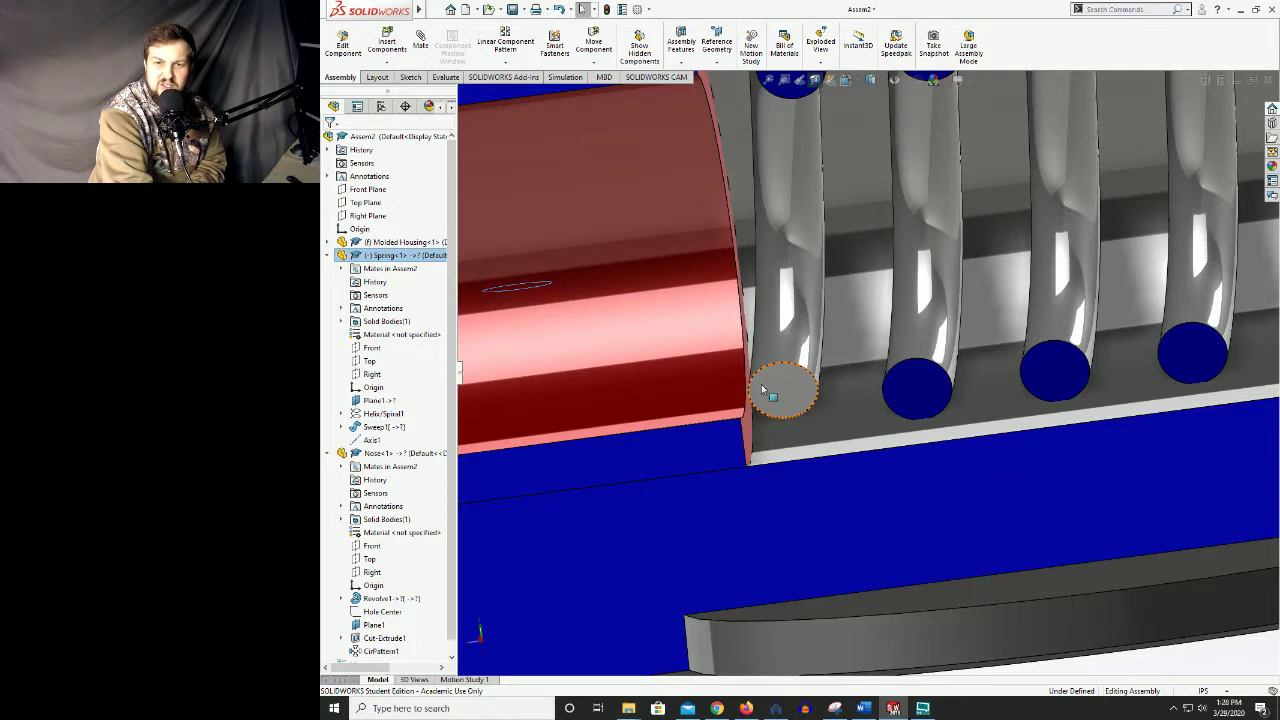
pyautogui.moveTo(758, 392); pyautogui.dragTo(770, 397)
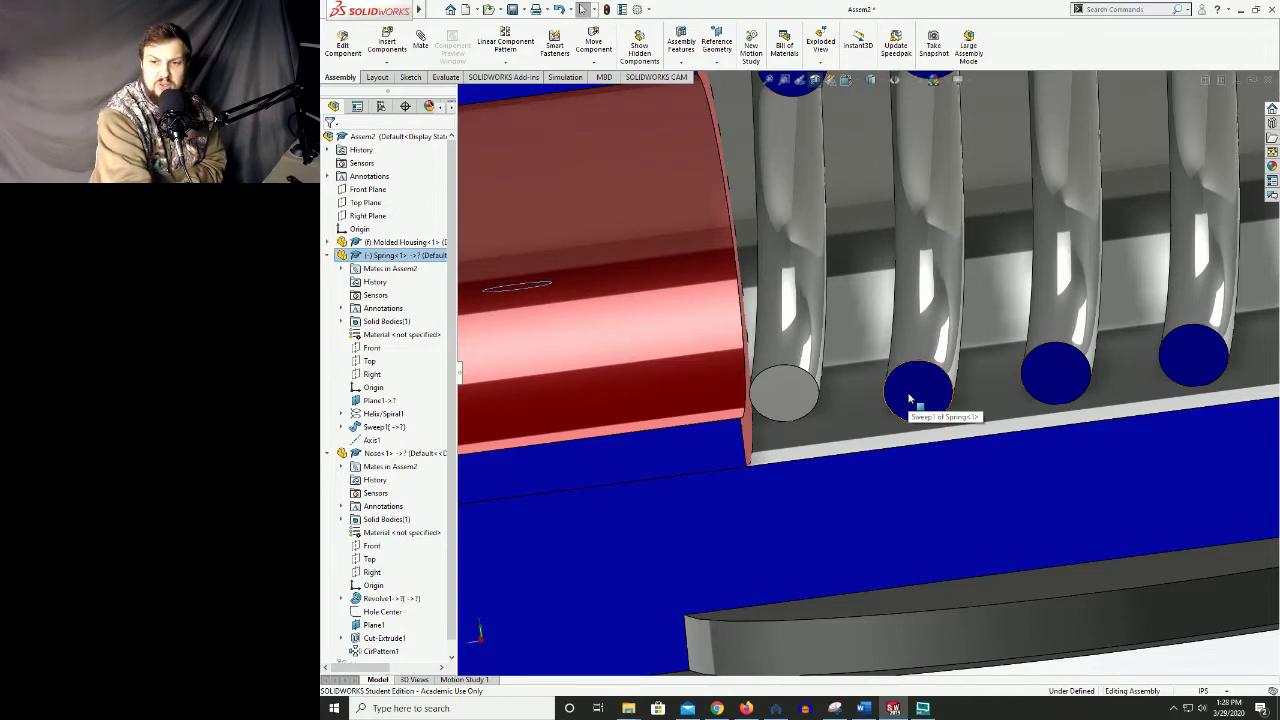
# - Fine-tune the spring's position and check the fit between its end coil and the nose's rear face in section
pyautogui.click(800, 396)
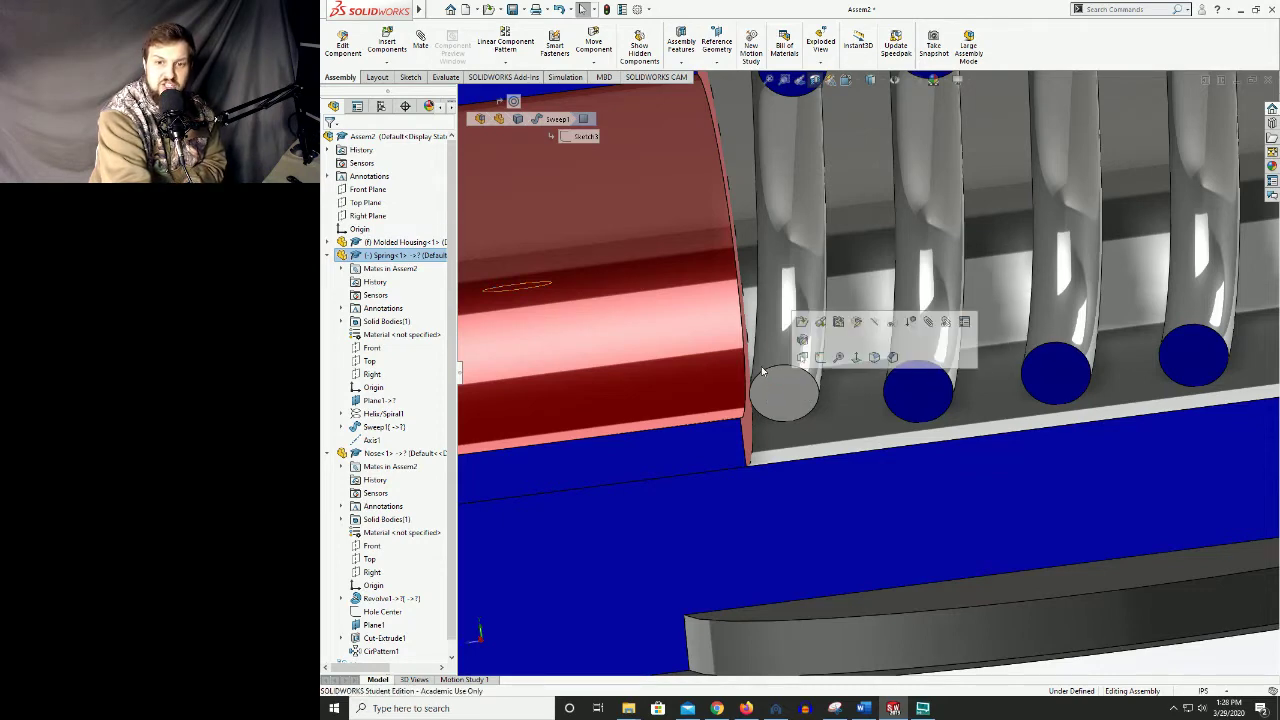
pyautogui.moveTo(771, 400); pyautogui.dragTo(782, 396)
pyautogui.scroll(-5, 785, 390)
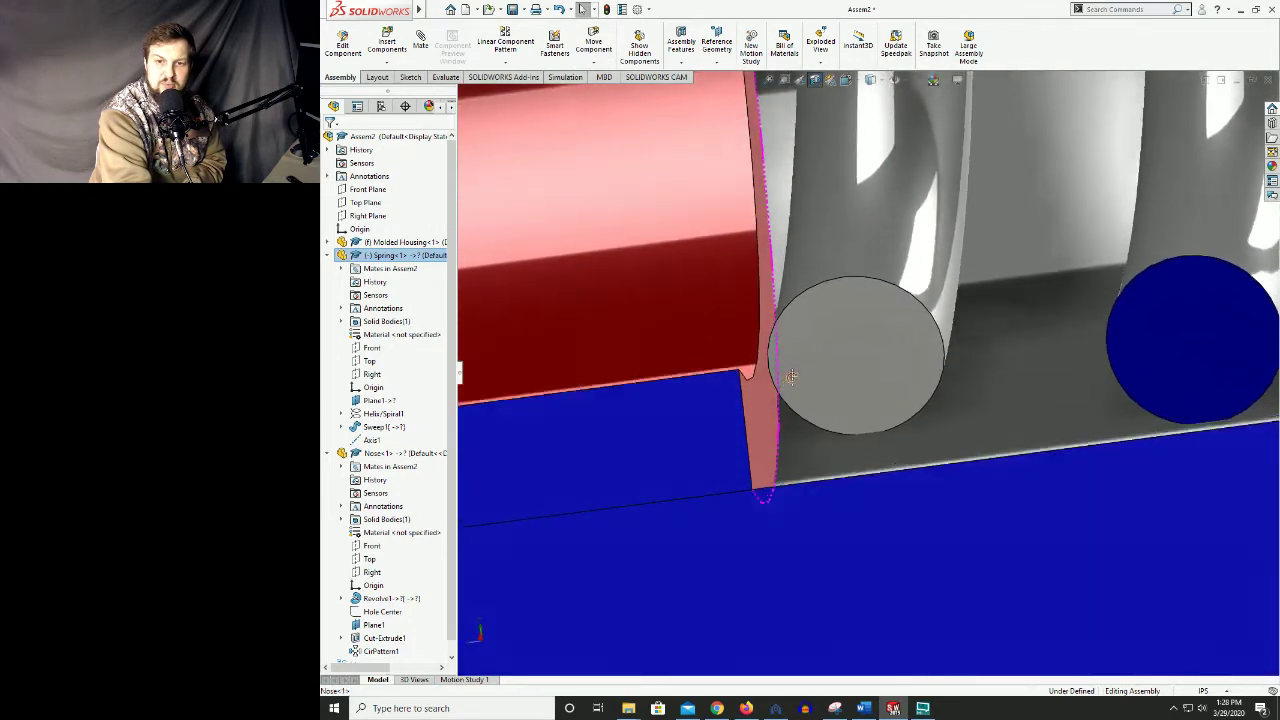
pyautogui.moveTo(792, 377); pyautogui.dragTo(863, 378, button='middle')
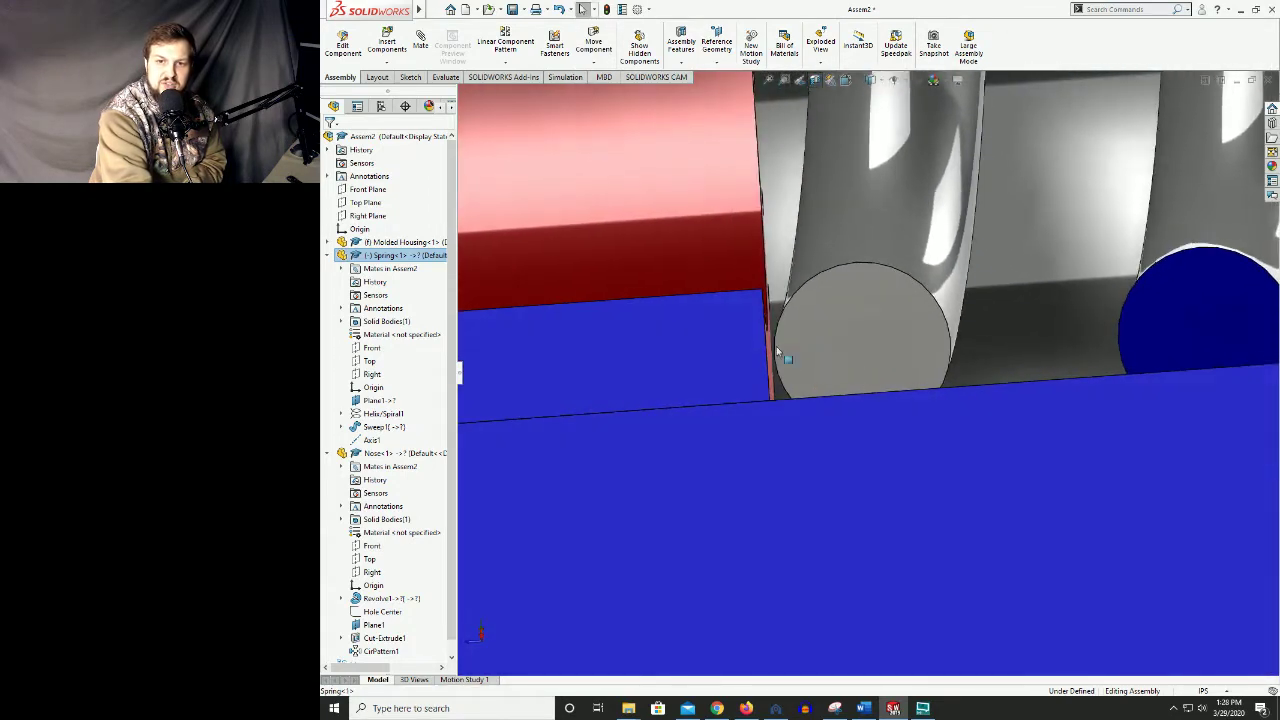
pyautogui.scroll(2, 818, 390)
pyautogui.scroll(5, 818, 390)
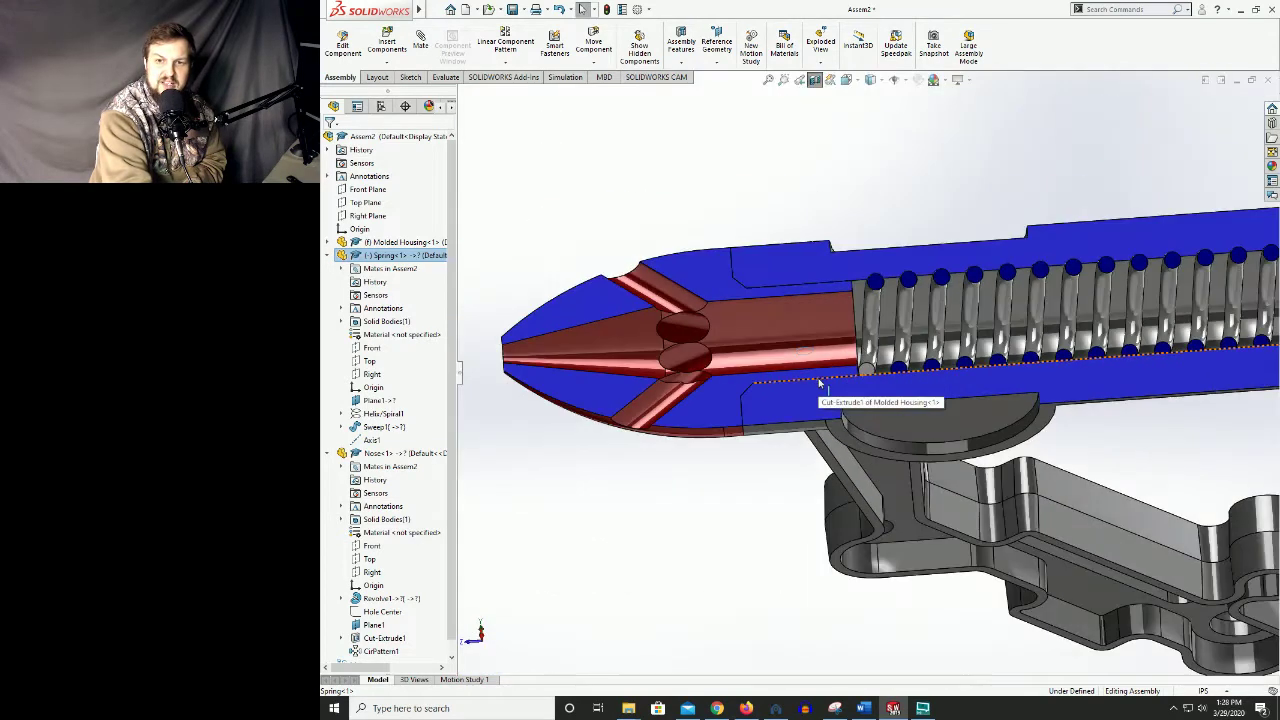
pyautogui.scroll(3, 904, 325)
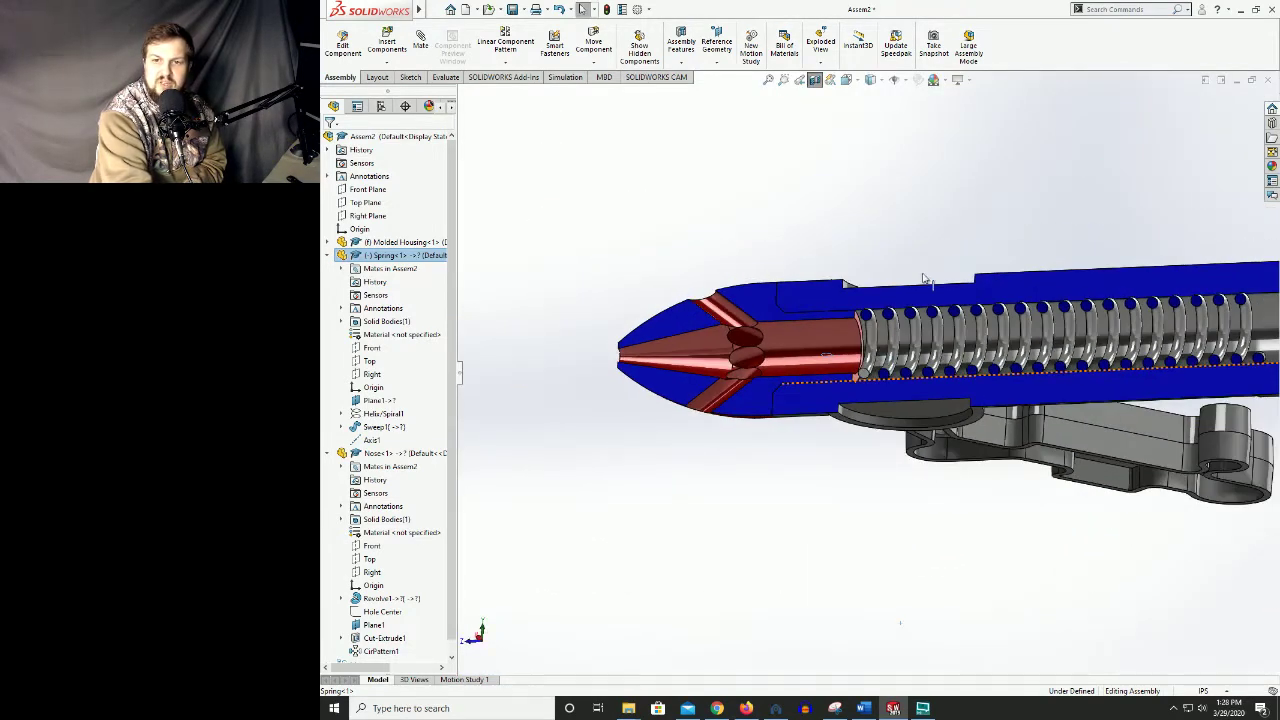
pyautogui.scroll(2, 925, 287)
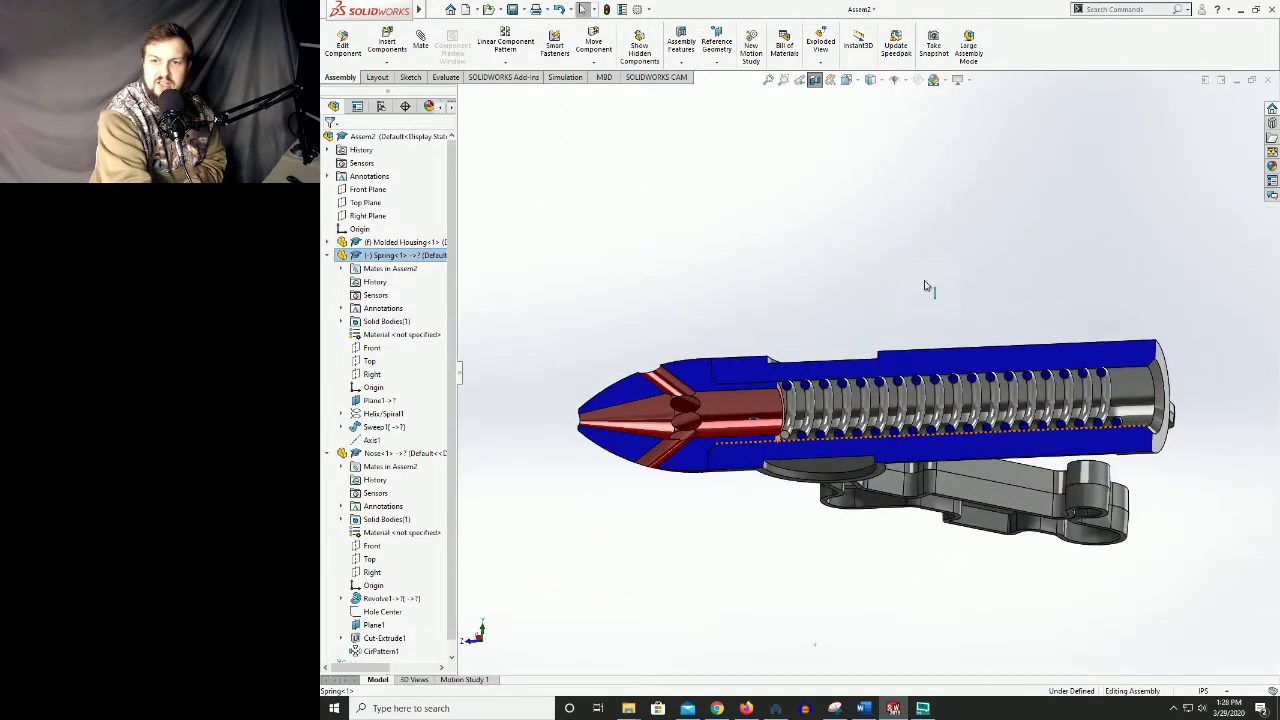
# - Add a distance mate between the spring's Front plane and the nose's rear face, keeping their current spacing
pyautogui.click(371, 350)
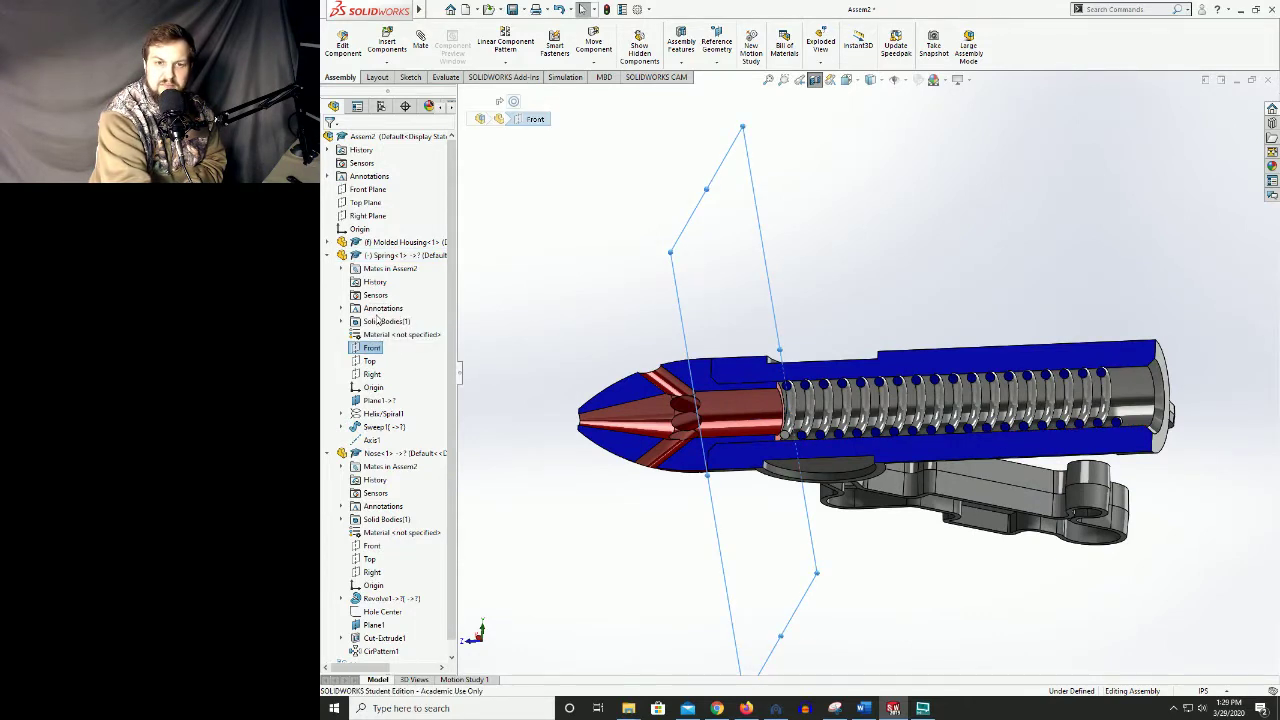
pyautogui.press('m')
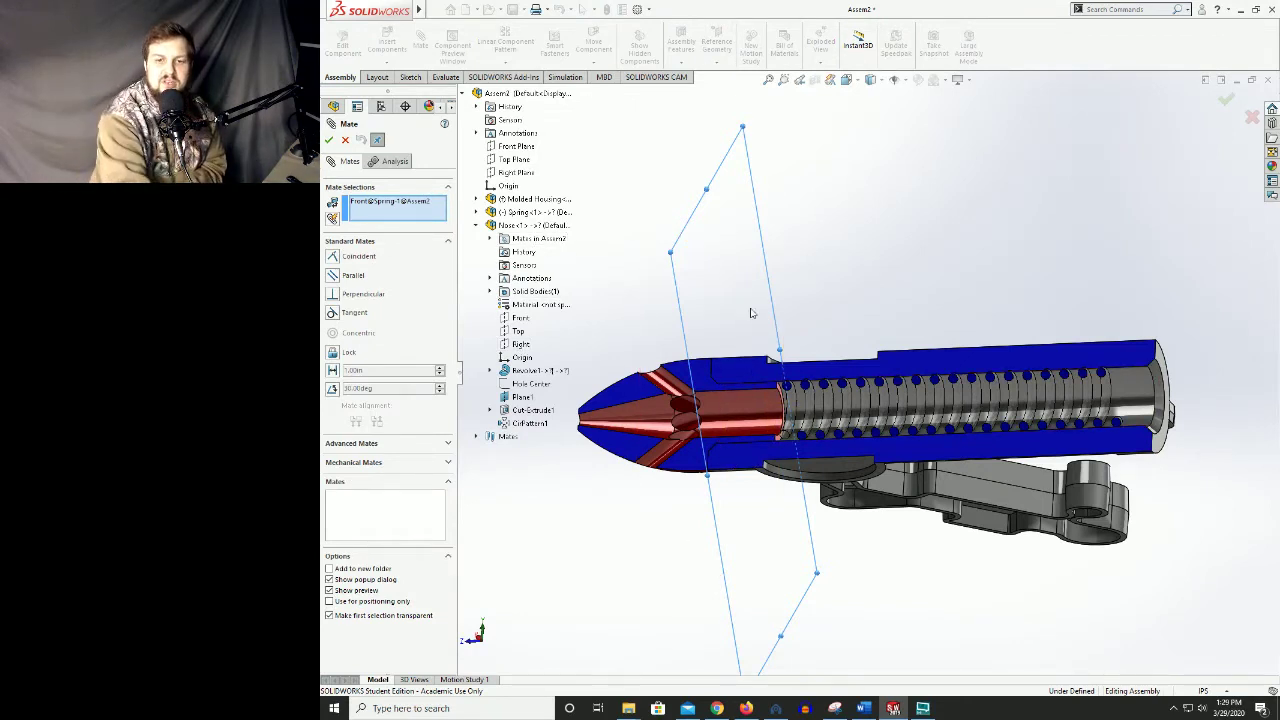
pyautogui.scroll(-5, 780, 340)
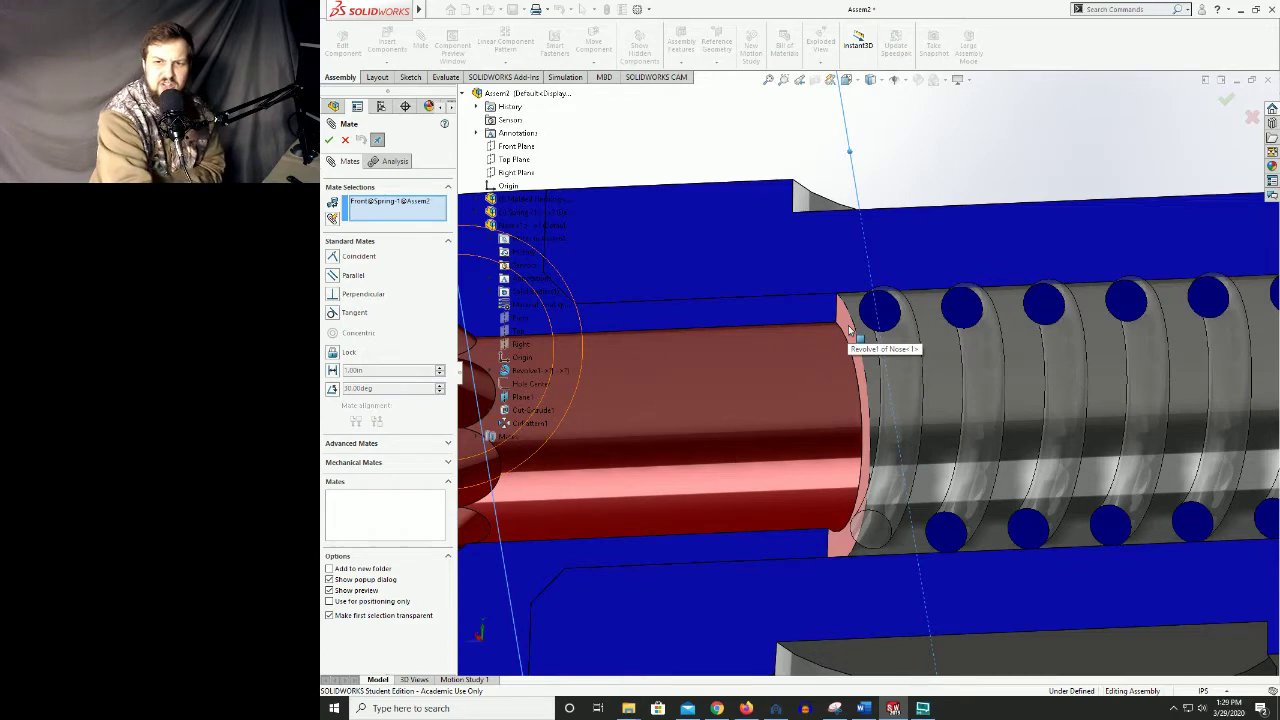
pyautogui.click(848, 325)
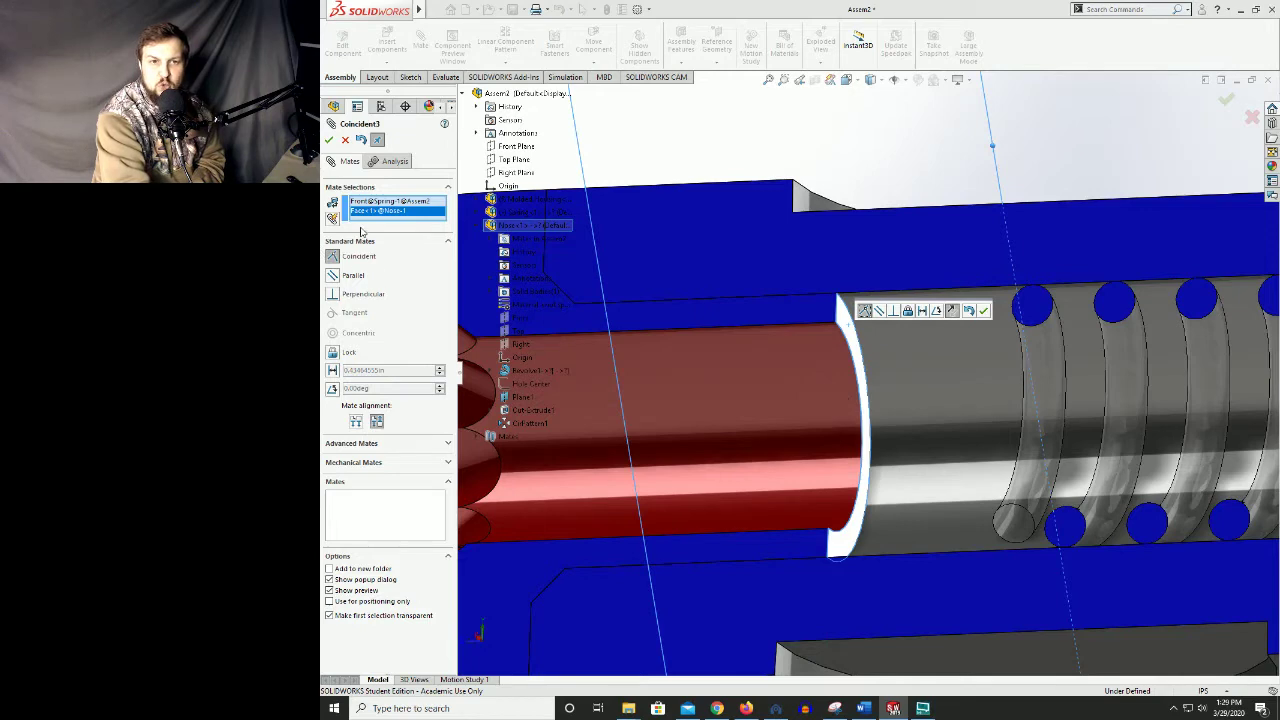
pyautogui.click(333, 371)
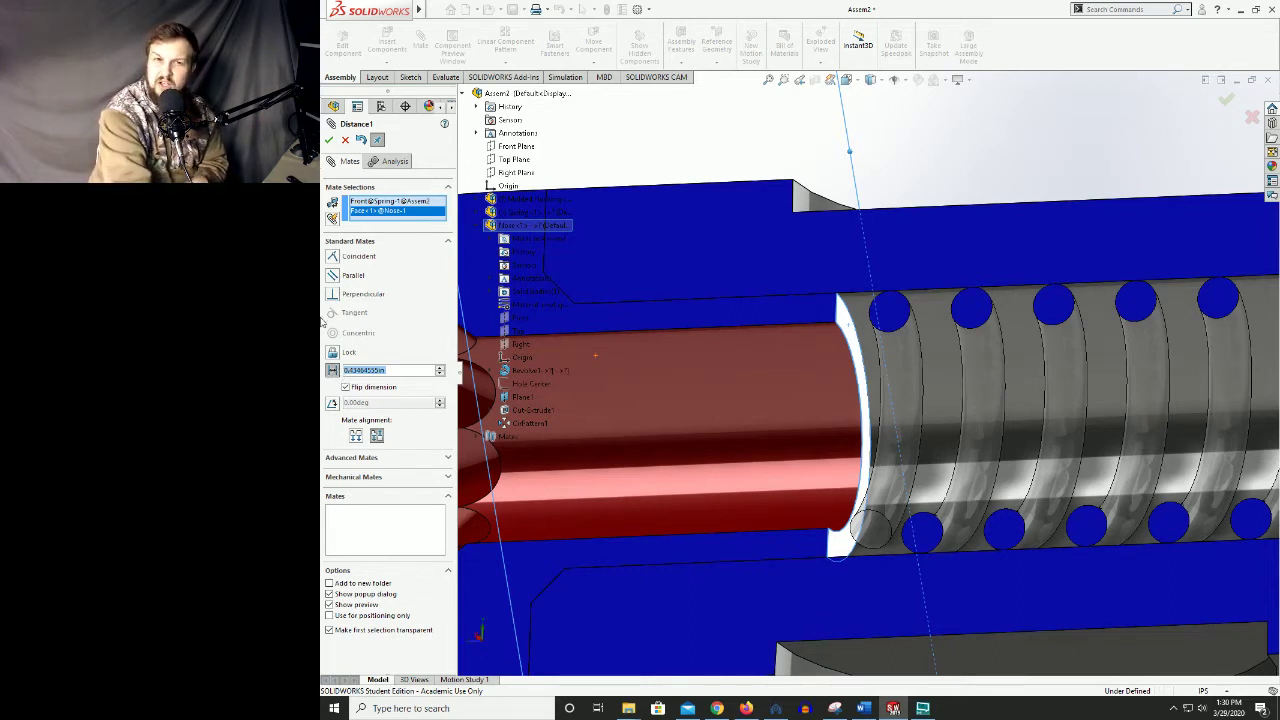
pyautogui.click(329, 140)
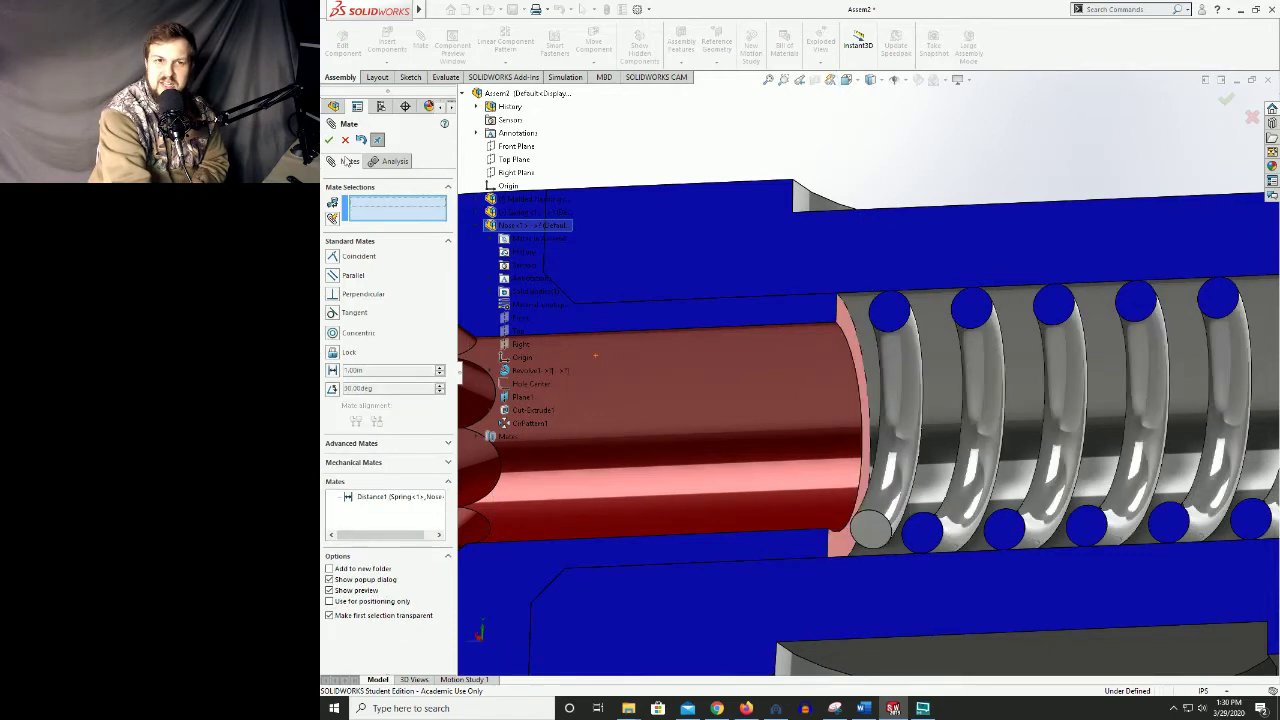
pyautogui.click(329, 140)
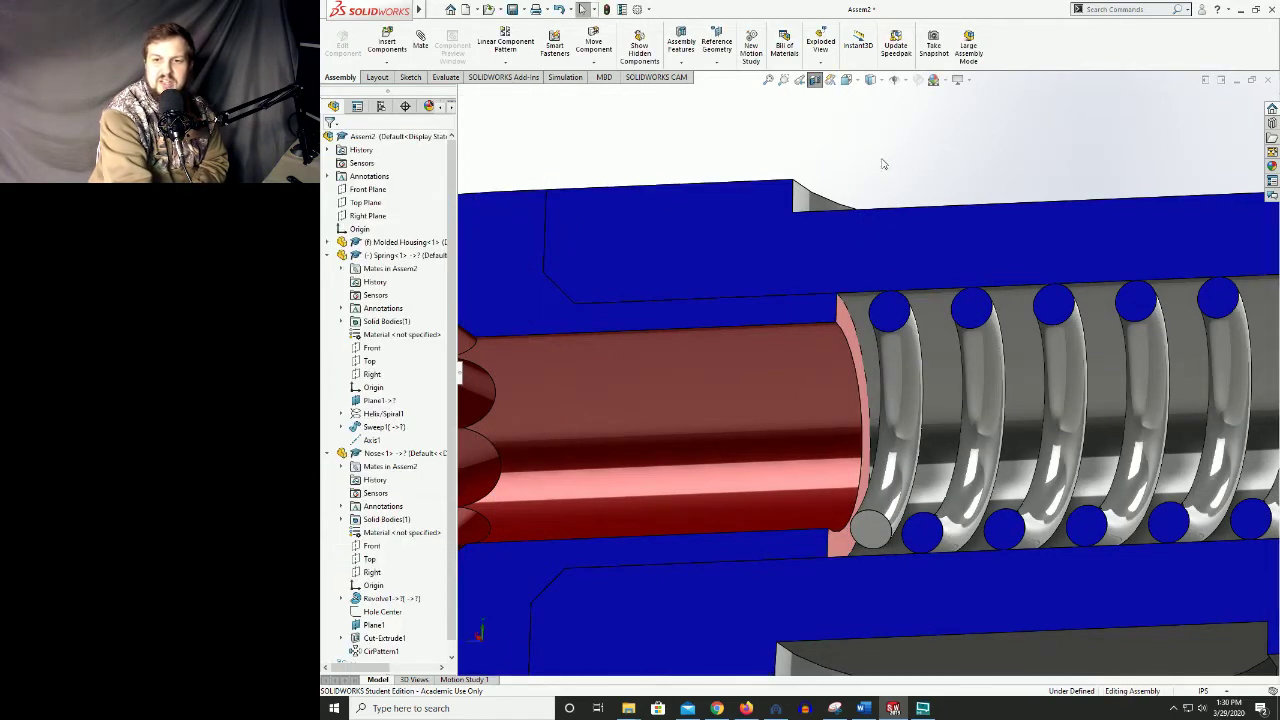
# - Turn the spring about its axis inside the housing bore to test its remaining freedom of movement
pyautogui.press('f')
pyautogui.scroll(-4, 927, 297)
pyautogui.click(888, 356)
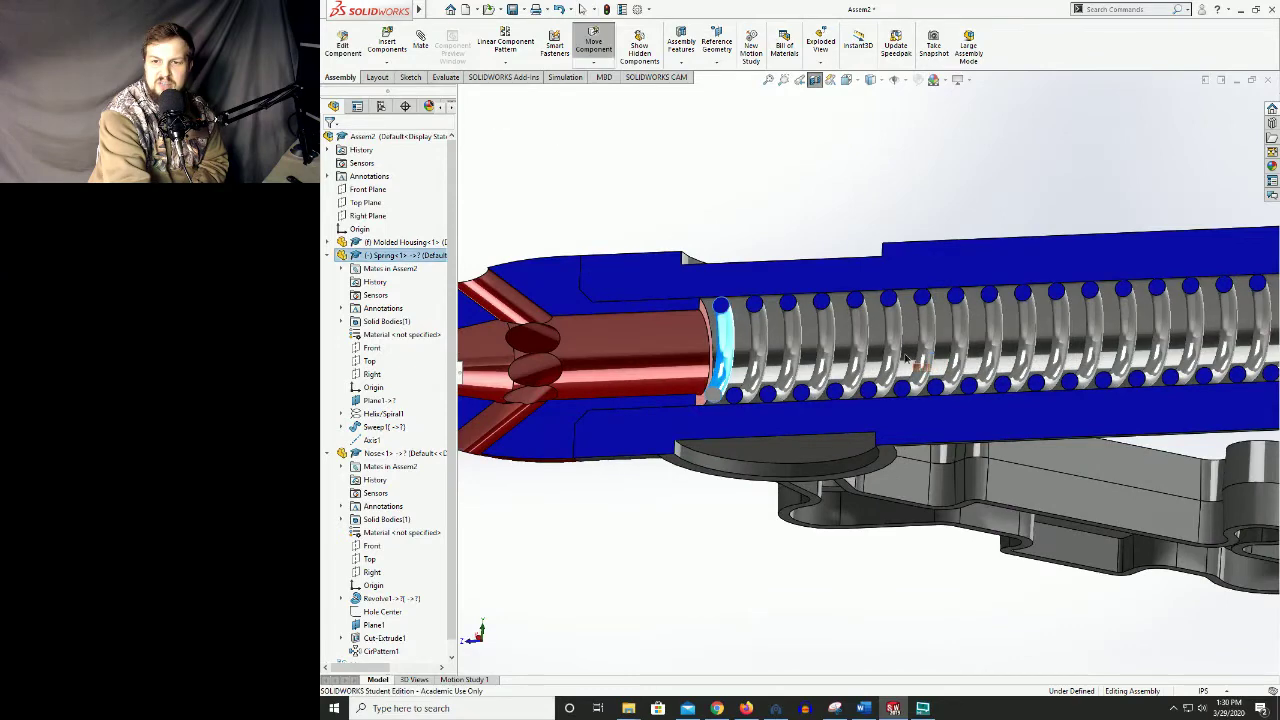
pyautogui.moveTo(888, 356); pyautogui.dragTo(1062, 355)
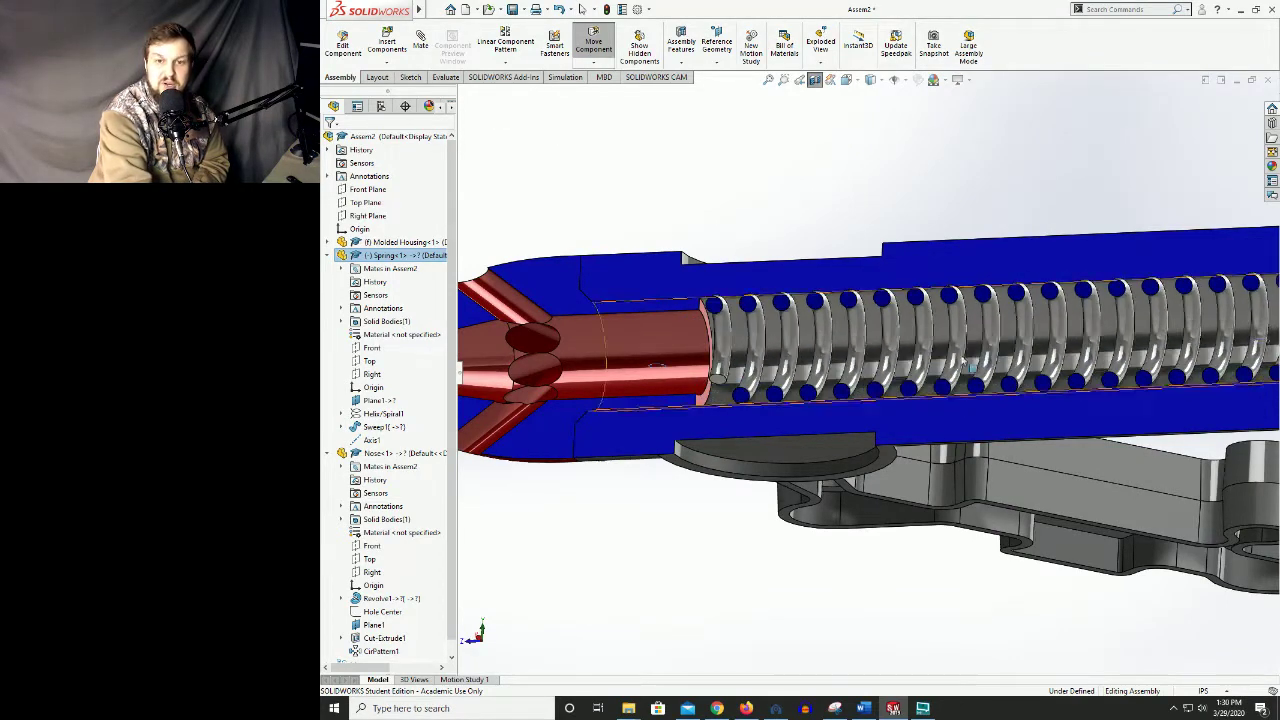
pyautogui.scroll(3, 1062, 355)
pyautogui.scroll(-3, 1133, 354)
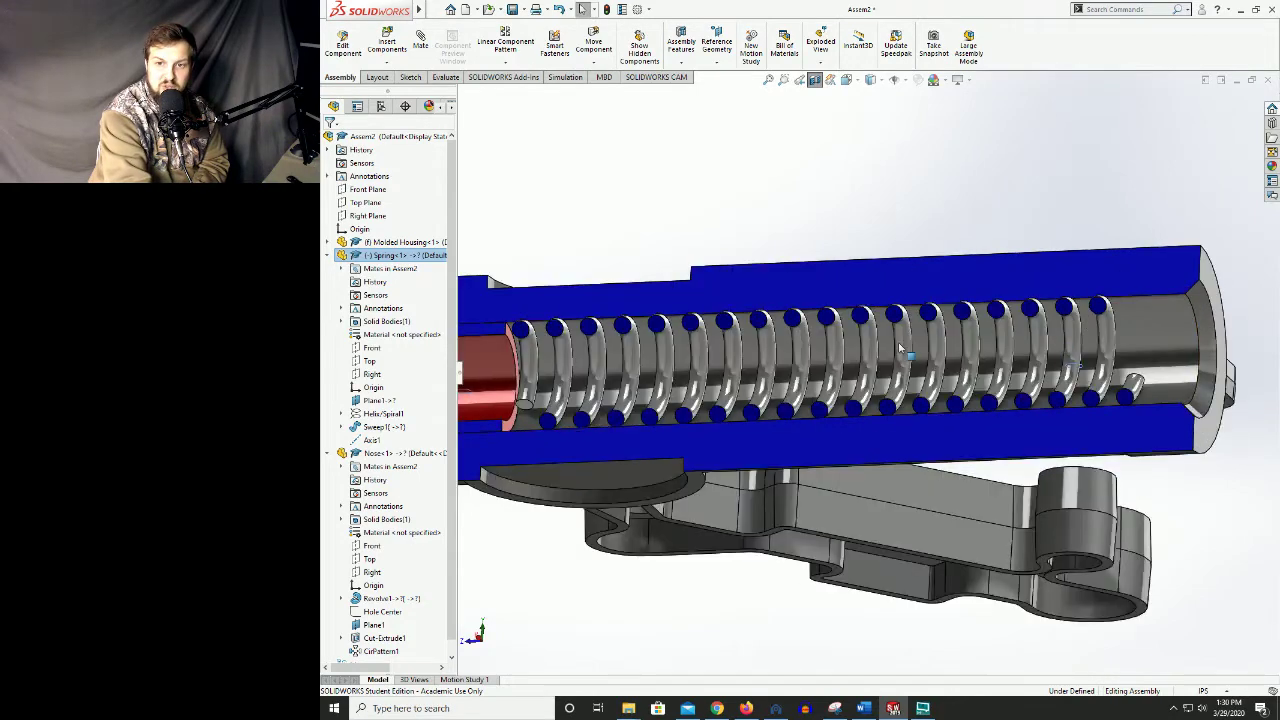
# - Turn off the section view to show the complete housing and nose
pyautogui.moveTo(636, 234); pyautogui.dragTo(806, 254, button='middle')
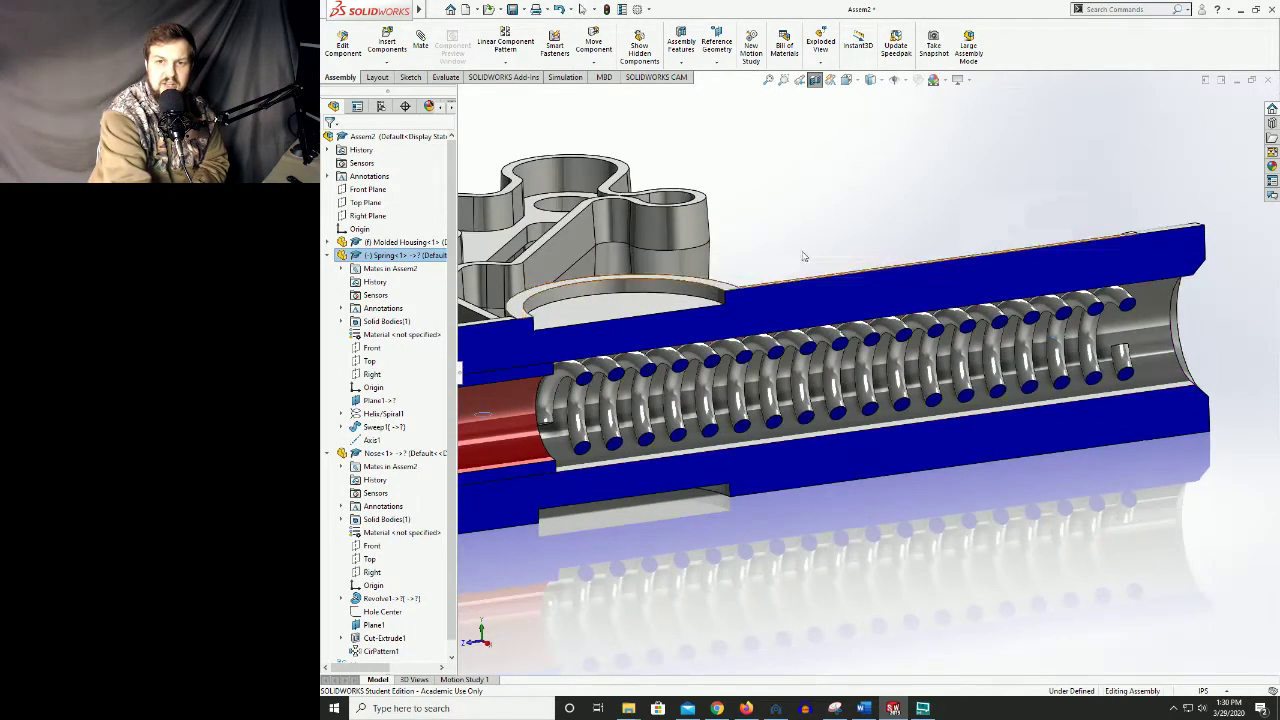
pyautogui.click(856, 228)
pyautogui.scroll(3, 854, 322)
pyautogui.moveTo(769, 361); pyautogui.dragTo(812, 248, button='middle')
pyautogui.scroll(-4, 812, 246)
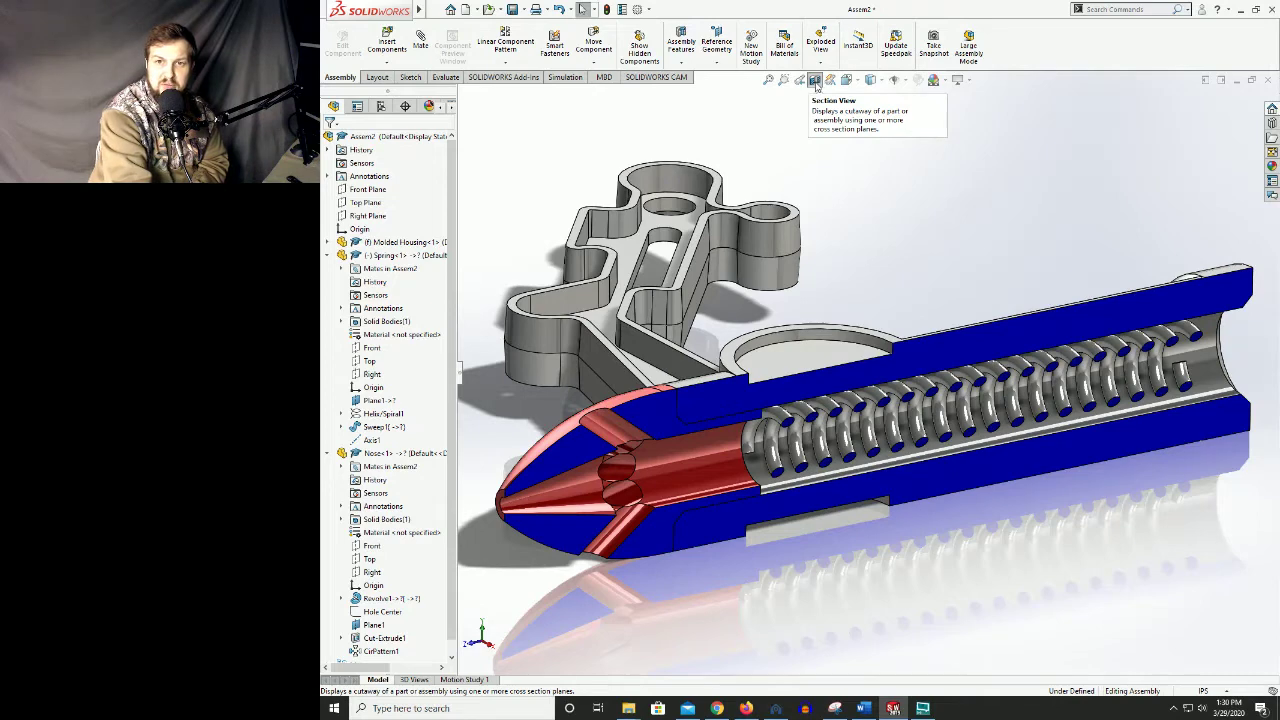
pyautogui.click(815, 85)
pyautogui.scroll(4, 886, 194)
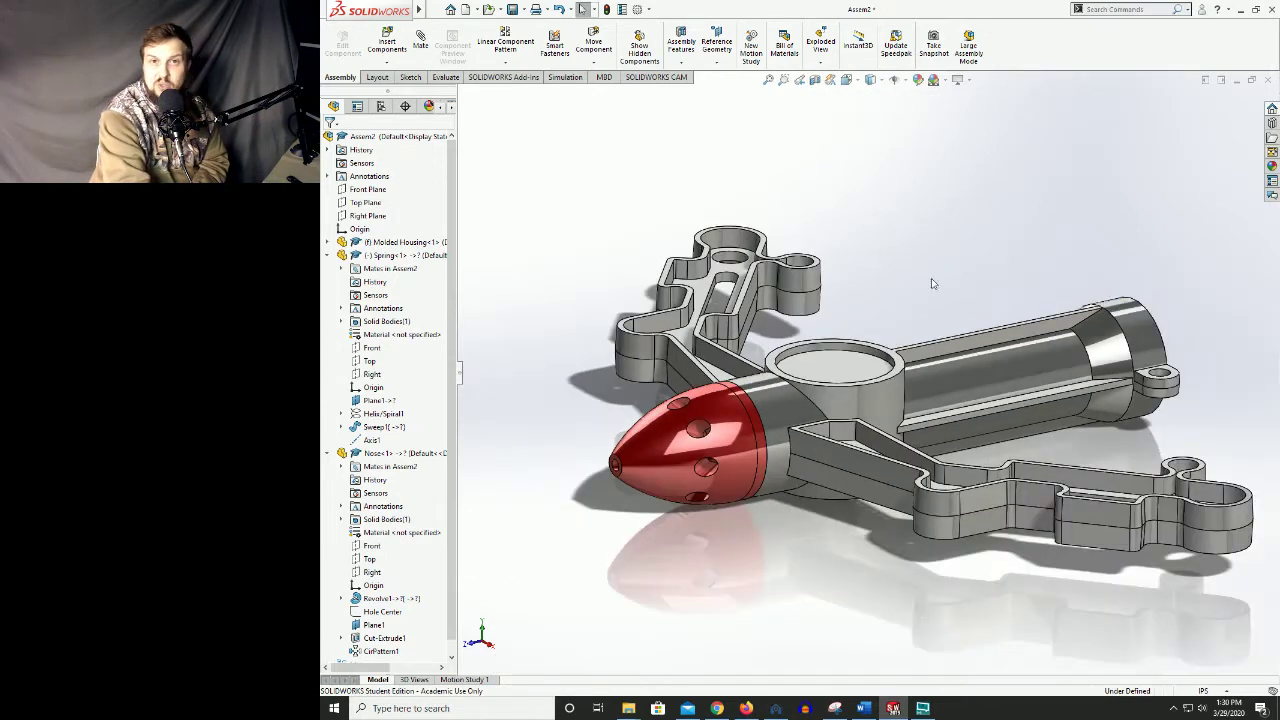
pyautogui.scroll(-2, 950, 360)
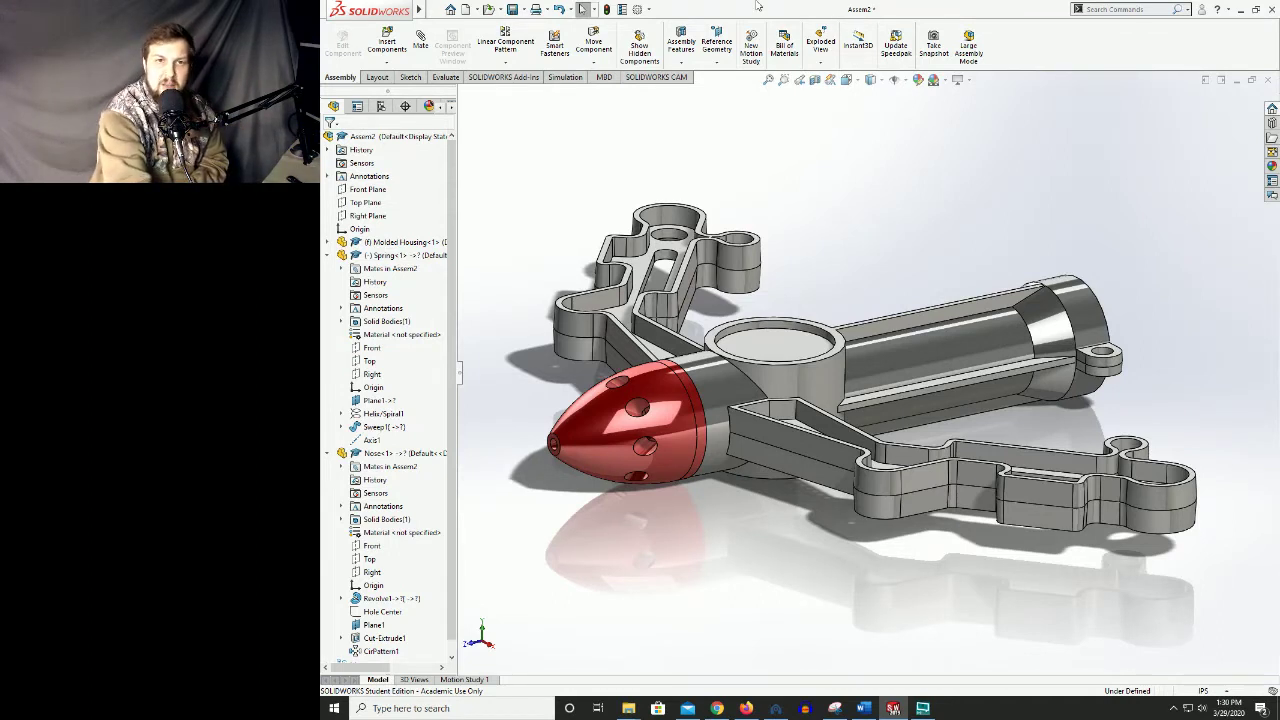
# - Insert the End Cap part into the assembly and place it in free space behind the housing's rear opening
pyautogui.click(387, 45)
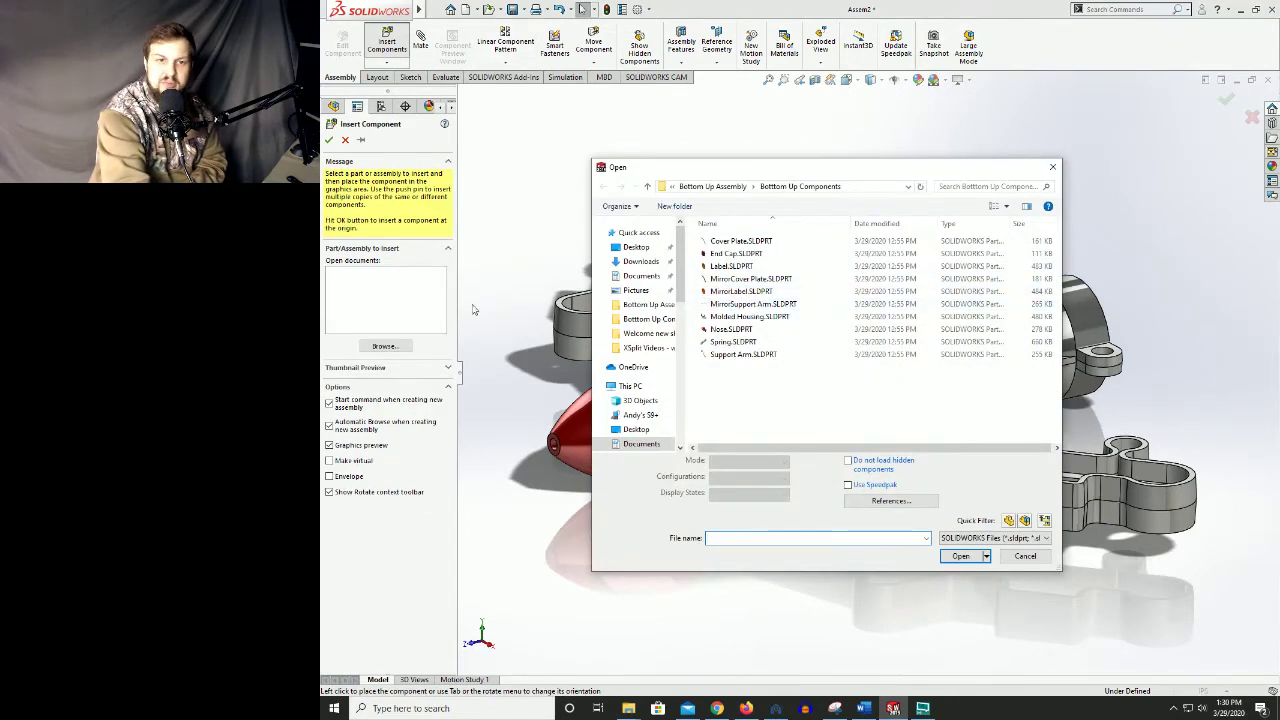
pyautogui.click(738, 254)
pyautogui.click(960, 537)
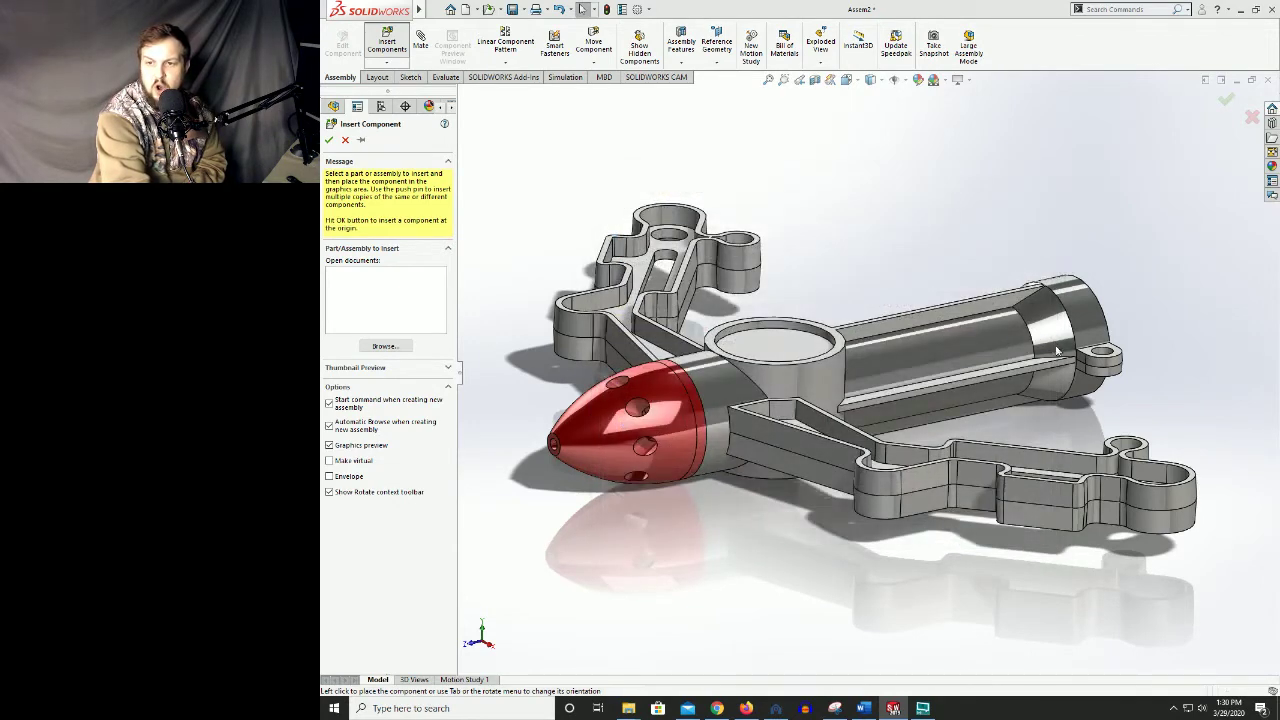
pyautogui.scroll(4, 1000, 286)
pyautogui.scroll(-6, 986, 314)
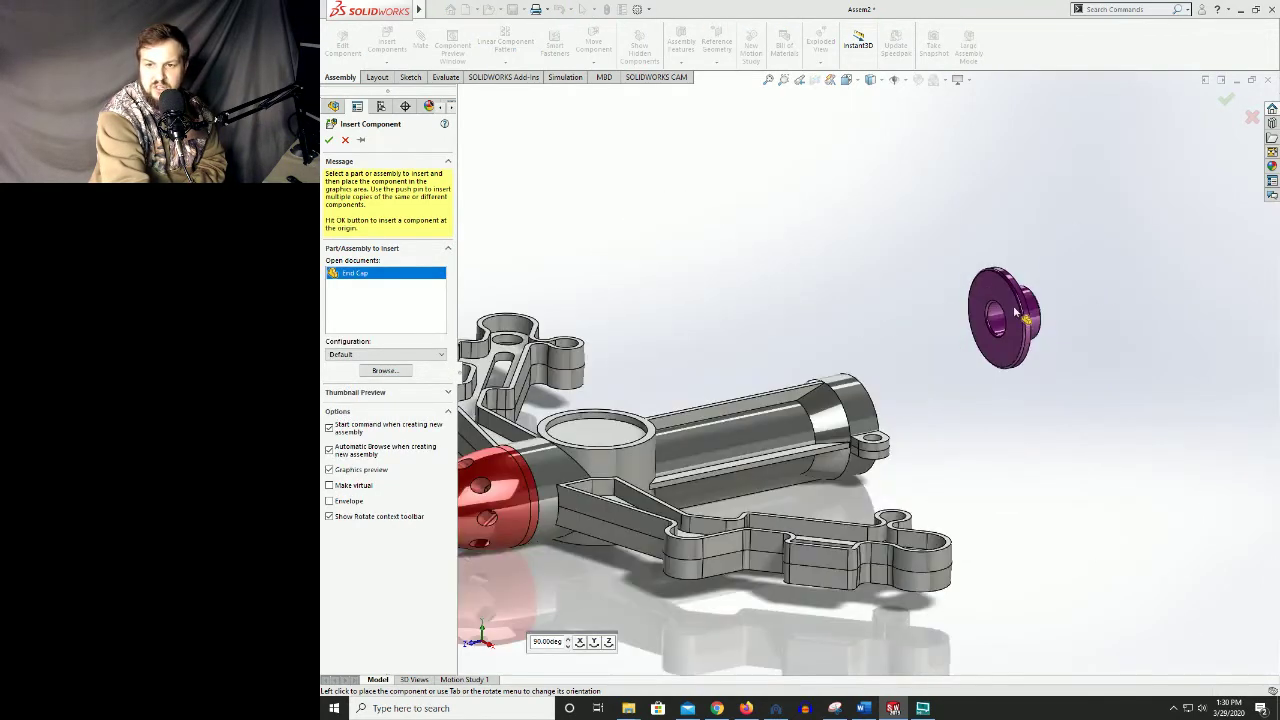
pyautogui.click(976, 288)
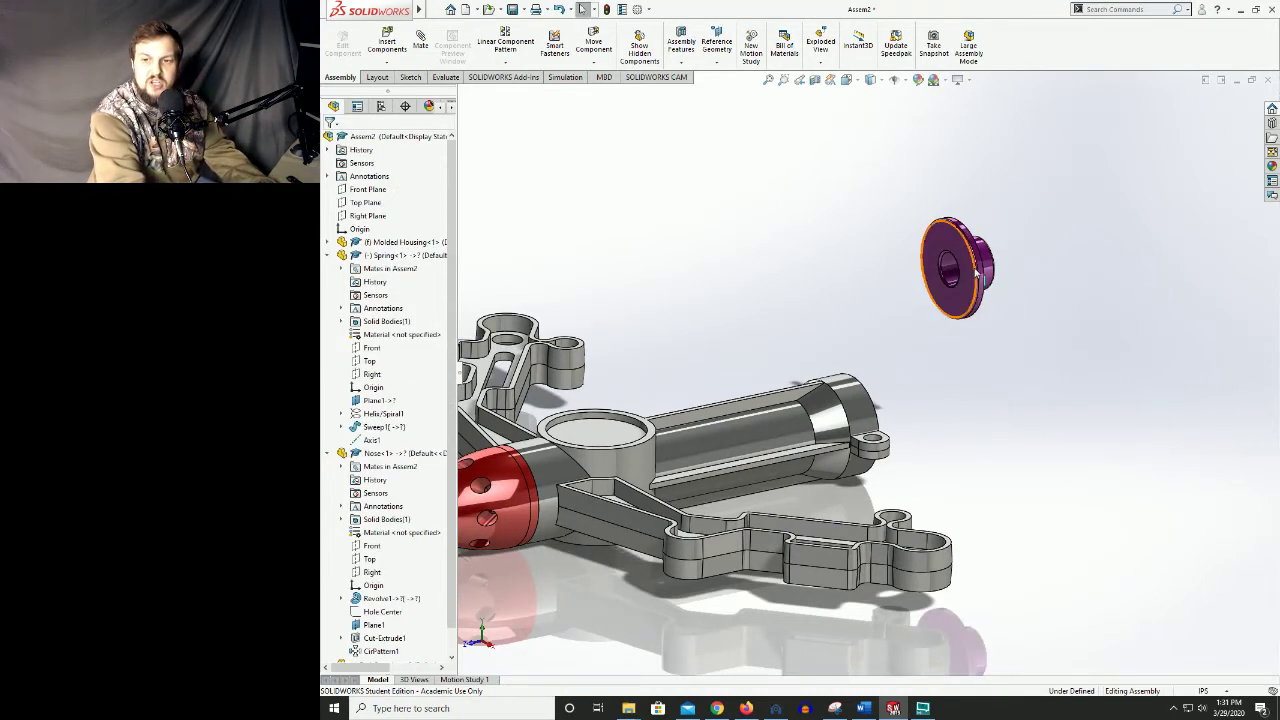
pyautogui.moveTo(975, 274); pyautogui.dragTo(986, 352)
pyautogui.scroll(-1, 998, 362)
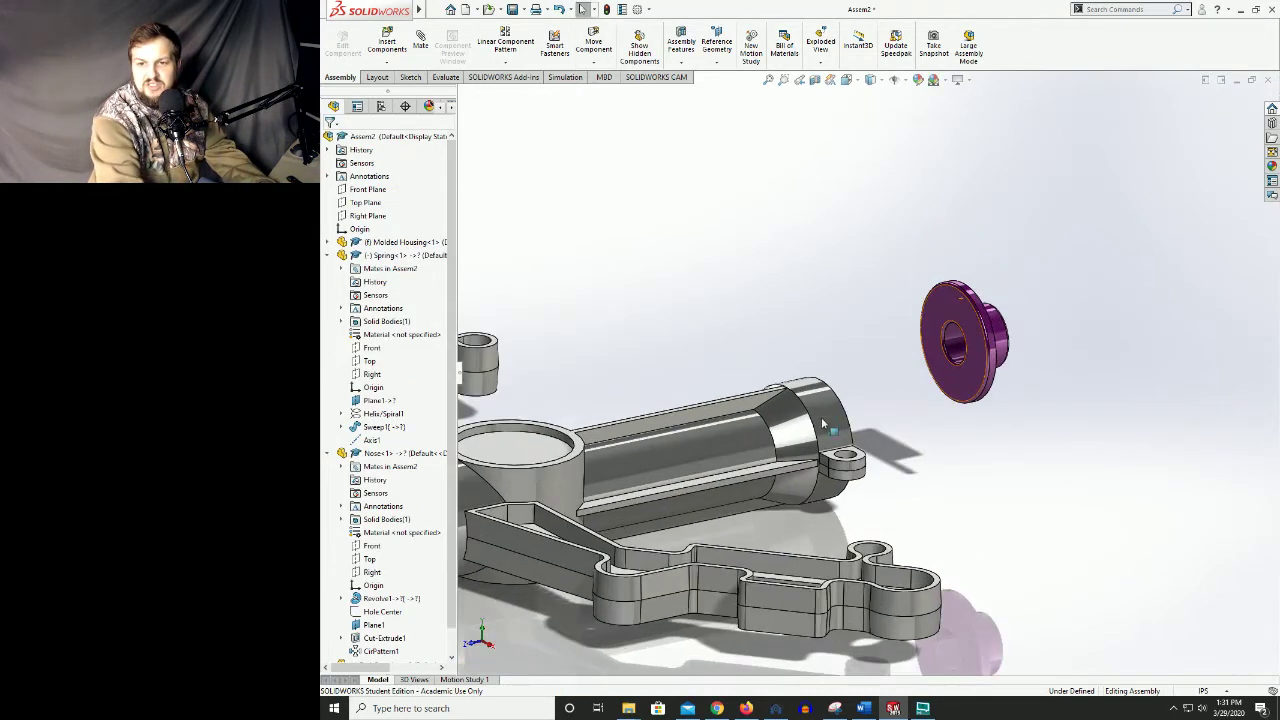
# - Examine how the end cap's boss and flange correspond to the bore and rear end face of the molded housing
pyautogui.moveTo(924, 420); pyautogui.dragTo(955, 322, button='middle')
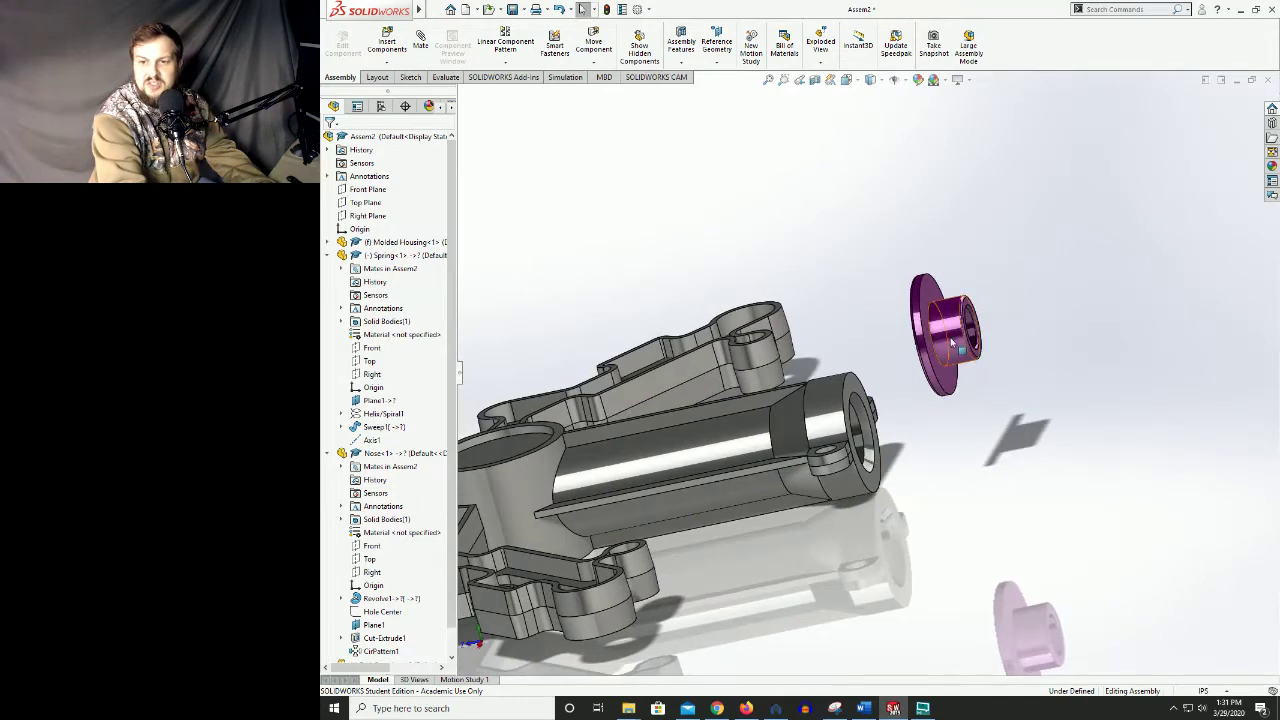
pyautogui.click(955, 322)
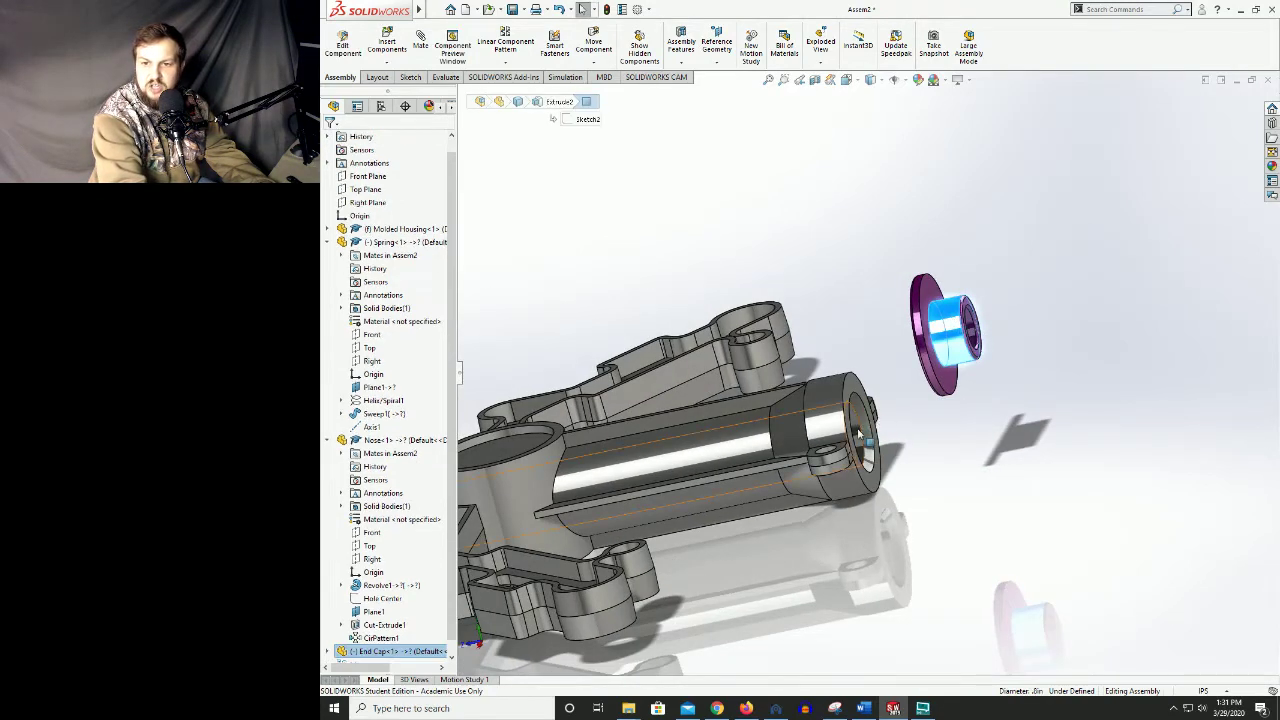
pyautogui.click(887, 436)
pyautogui.click(928, 305)
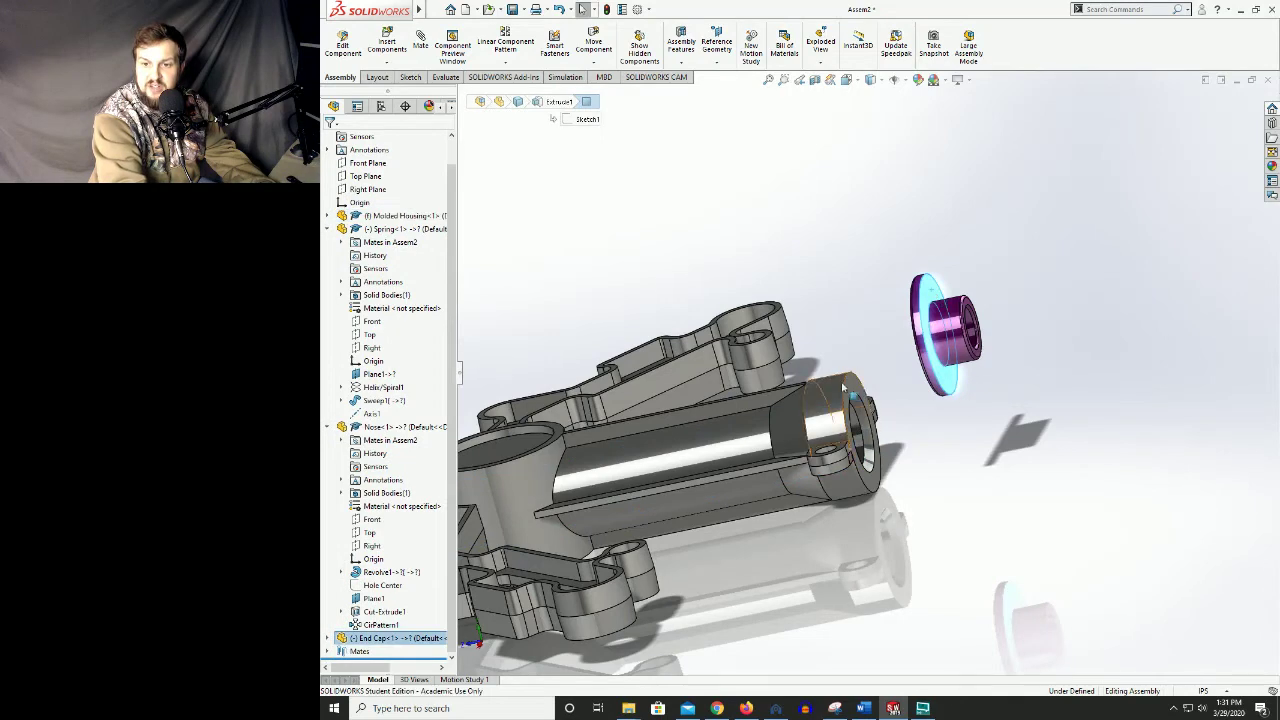
pyautogui.click(855, 392)
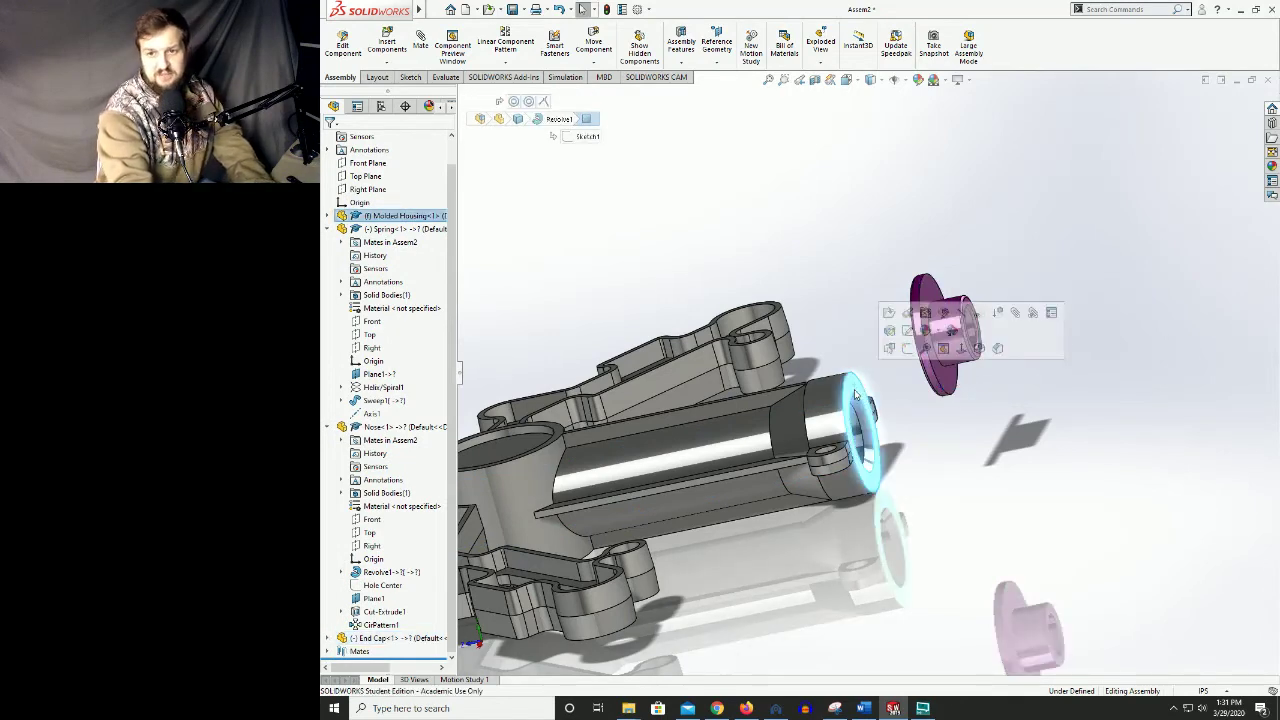
pyautogui.moveTo(834, 303); pyautogui.dragTo(1031, 330, button='middle')
pyautogui.scroll(3, 1031, 330)
pyautogui.scroll(-3, 958, 352)
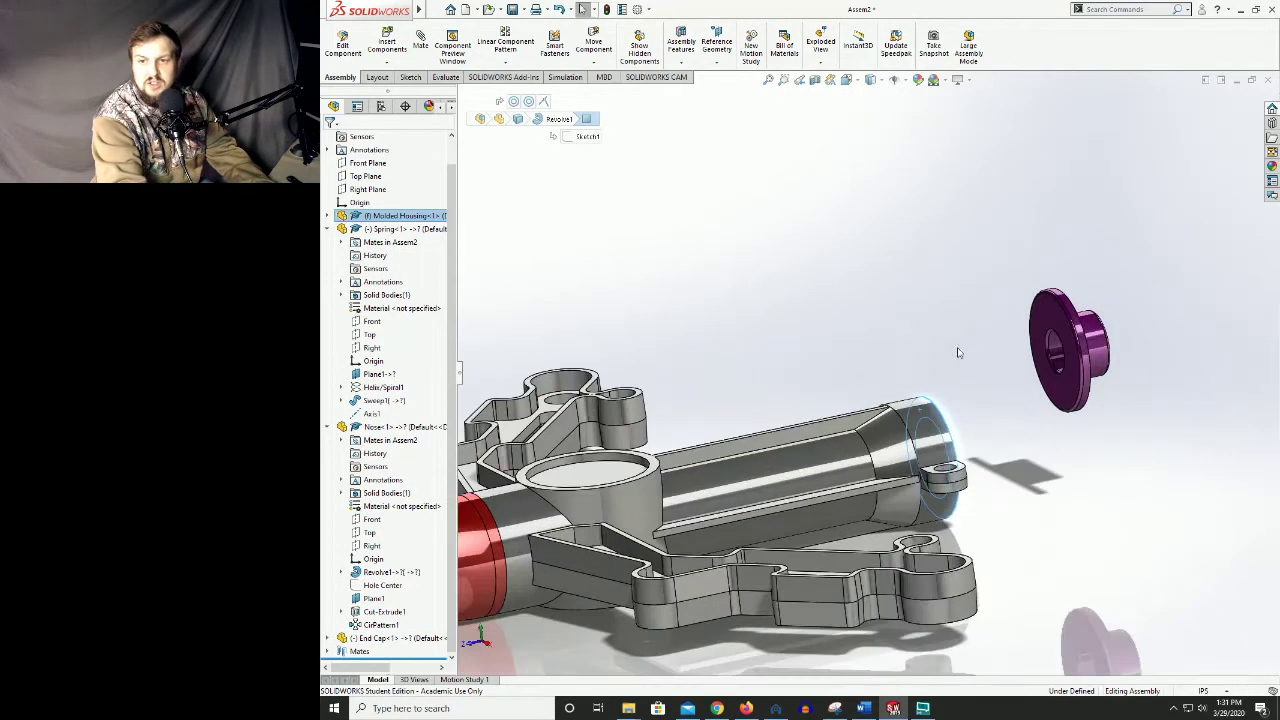
pyautogui.scroll(-2, 957, 352)
pyautogui.click(986, 386)
# - Mate the end cap's cylindrical boss concentric with the housing bore, flipping the alignment so the boss points into the housing
pyautogui.click(1120, 335)
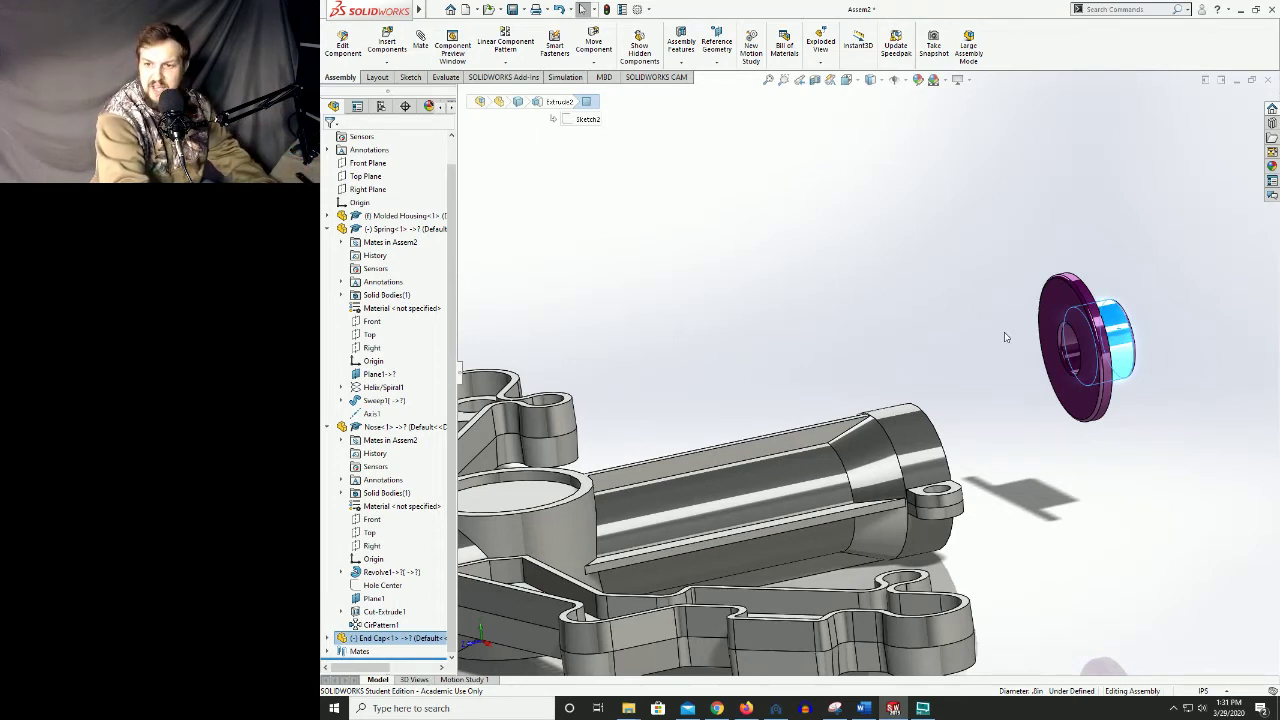
pyautogui.press('s')
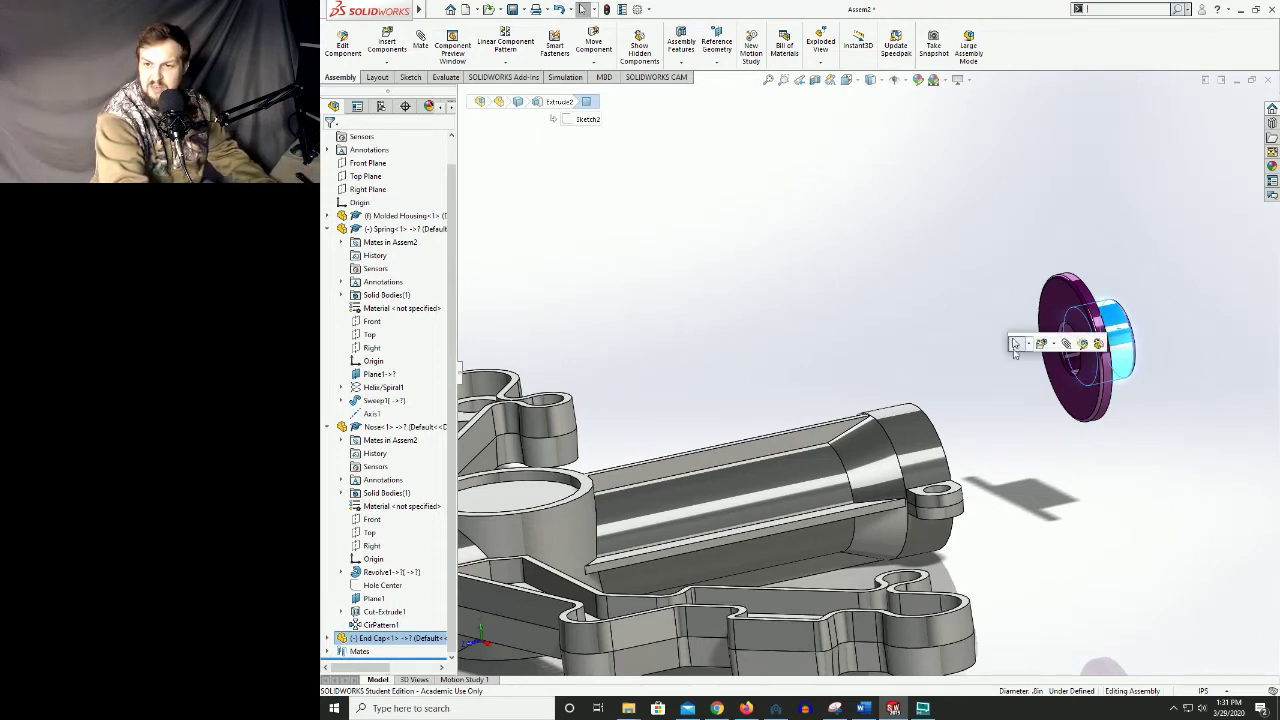
pyautogui.click(1067, 344)
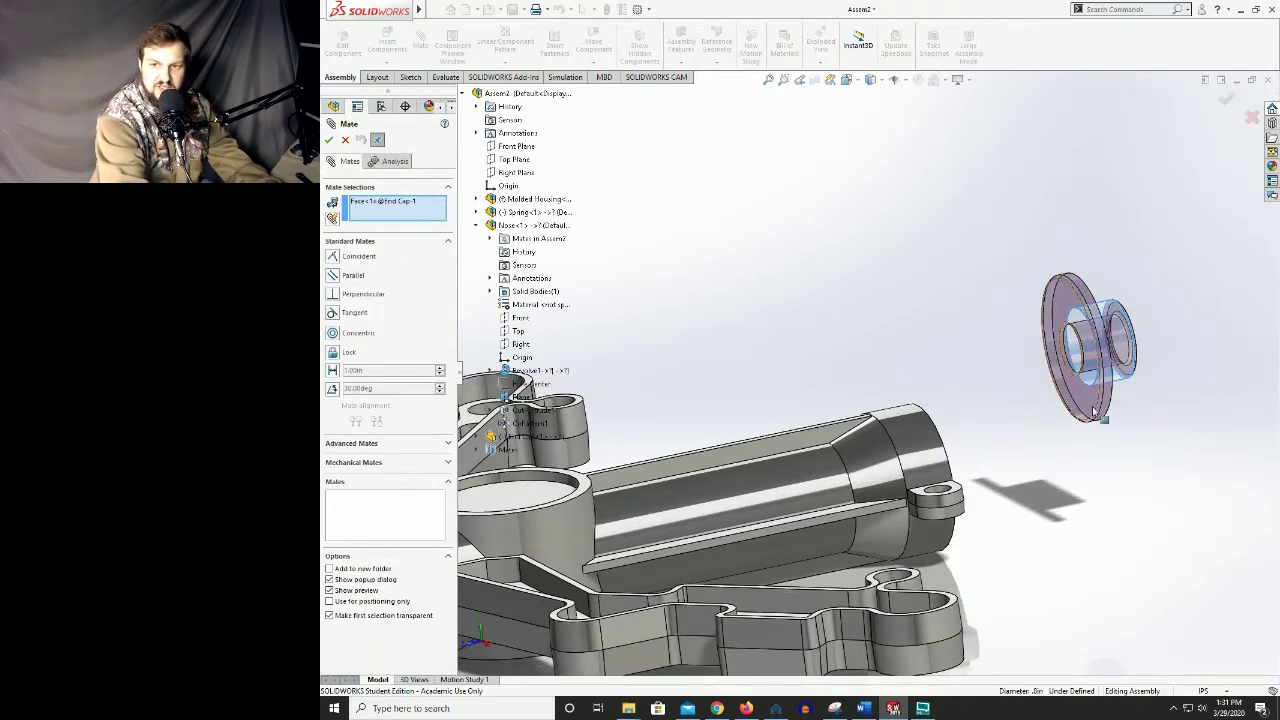
pyautogui.moveTo(1093, 411); pyautogui.dragTo(968, 483, button='middle')
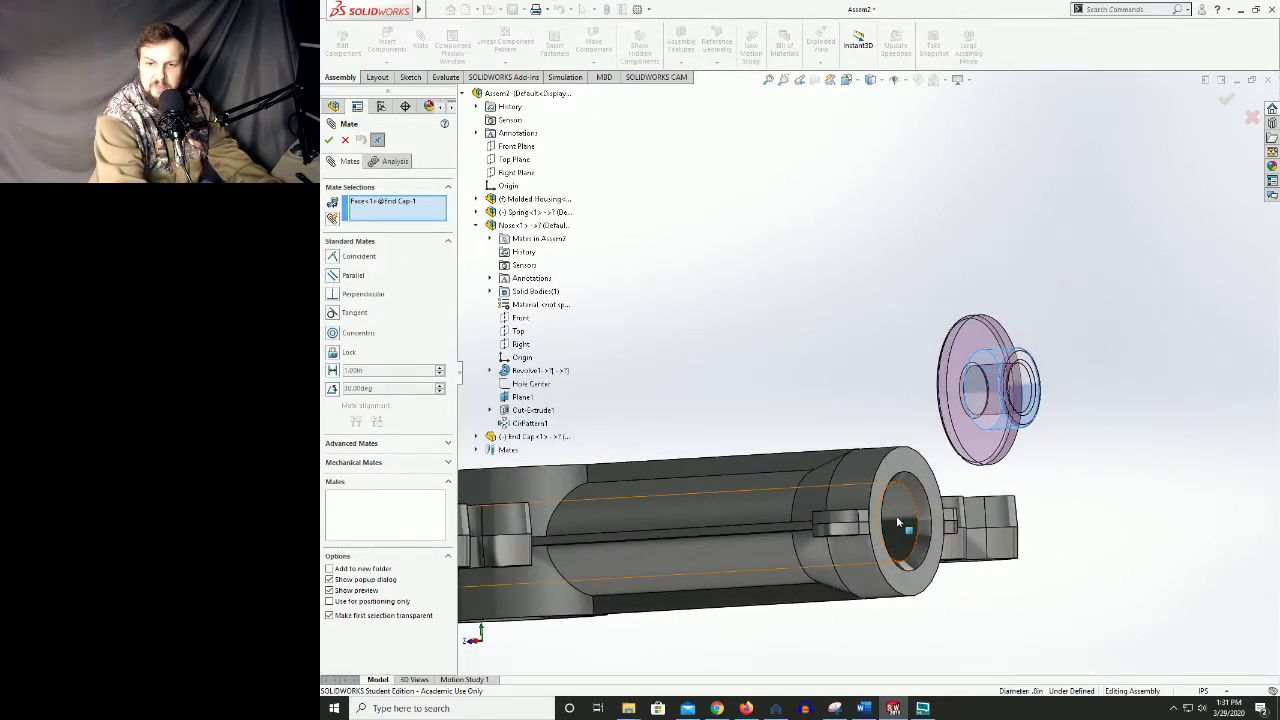
pyautogui.click(897, 517)
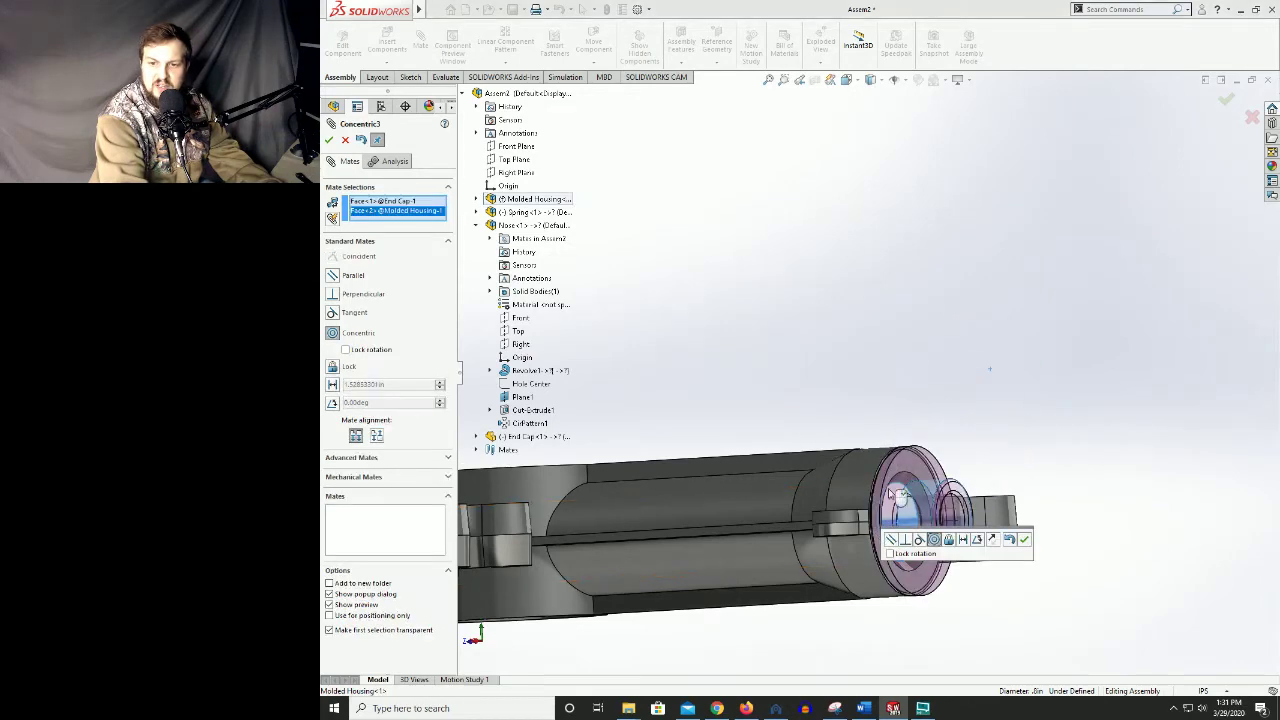
pyautogui.moveTo(851, 491); pyautogui.dragTo(884, 512, button='middle')
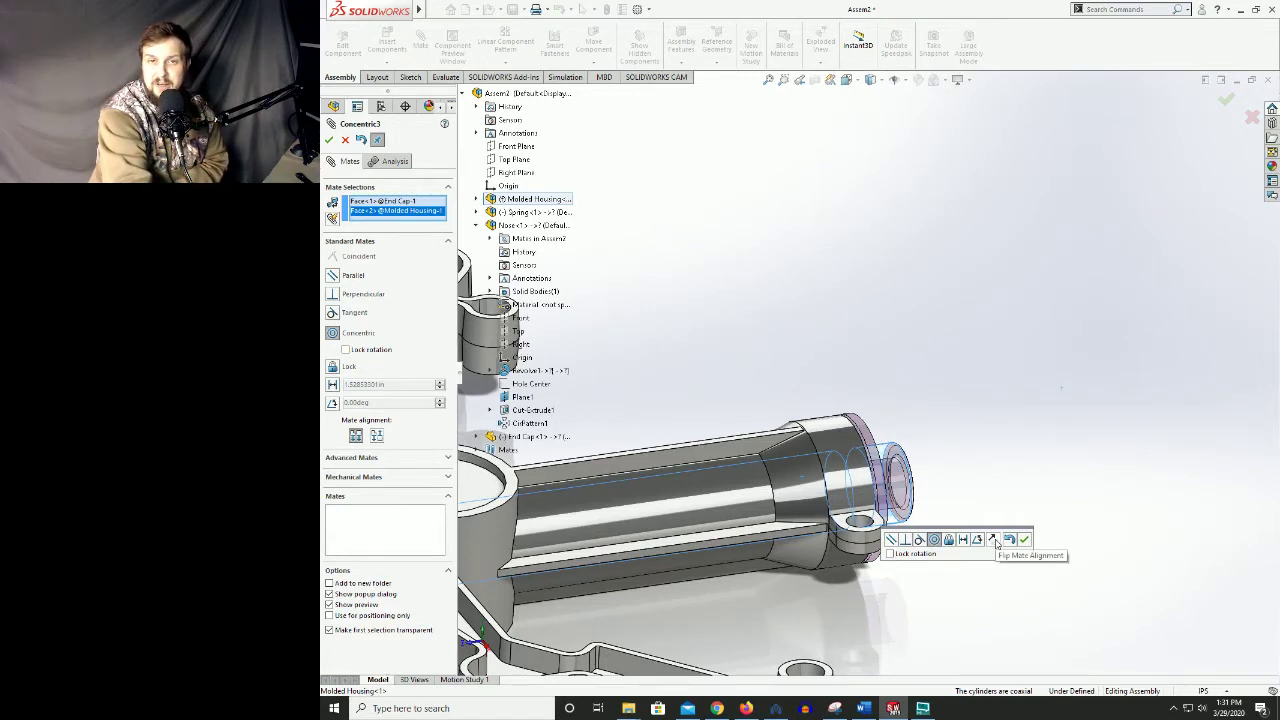
pyautogui.click(995, 541)
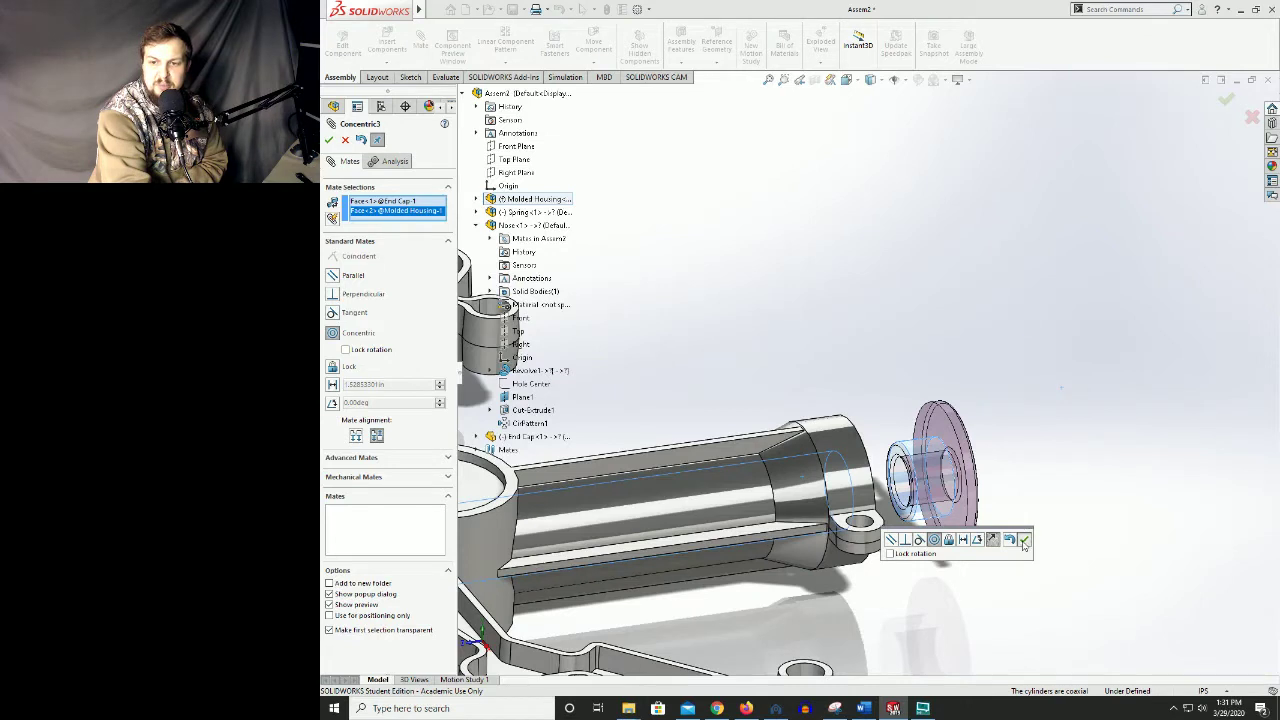
pyautogui.click(1024, 540)
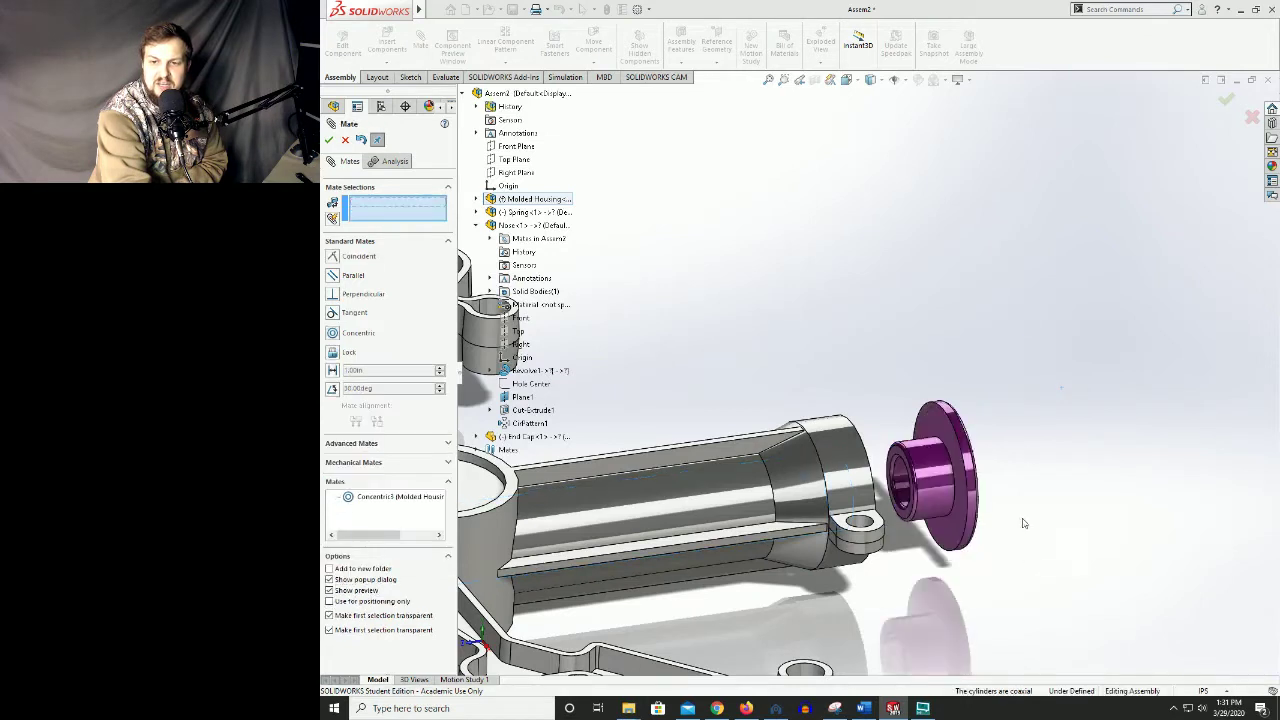
# - Mate the inner face of the end cap's flange coincident with the housing's rear end face and finish mating
pyautogui.click(936, 430)
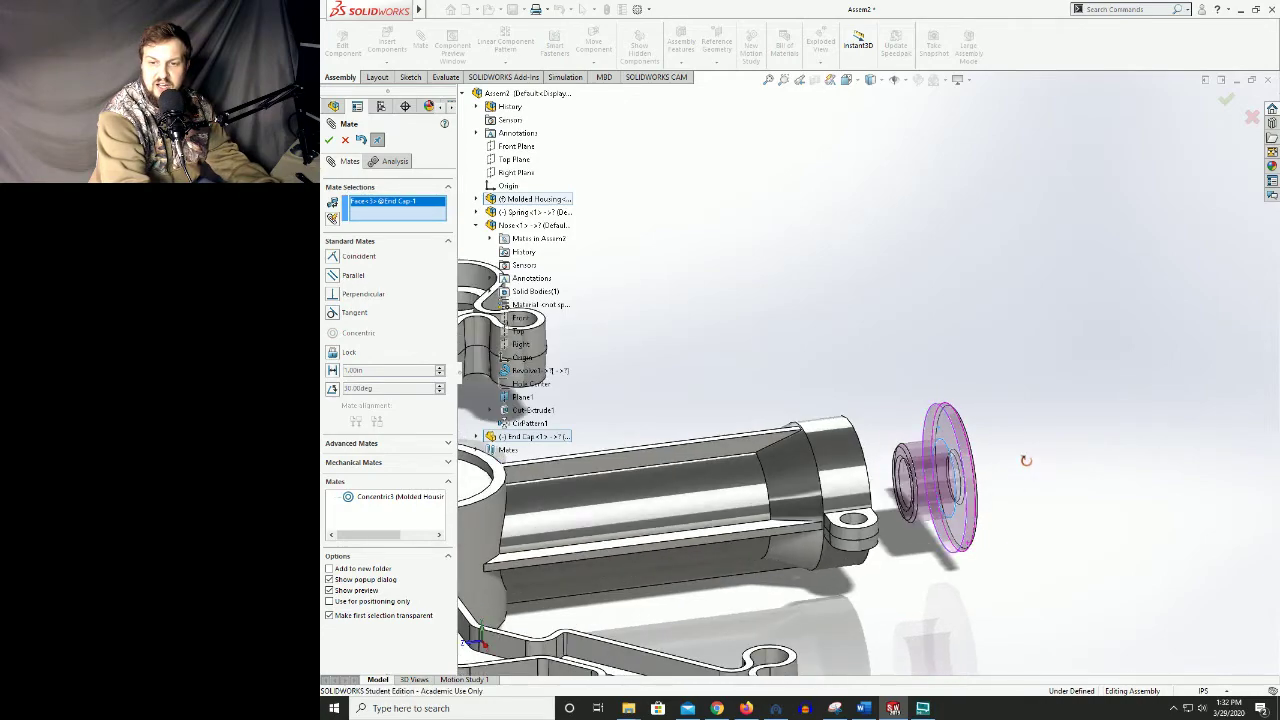
pyautogui.press('f')
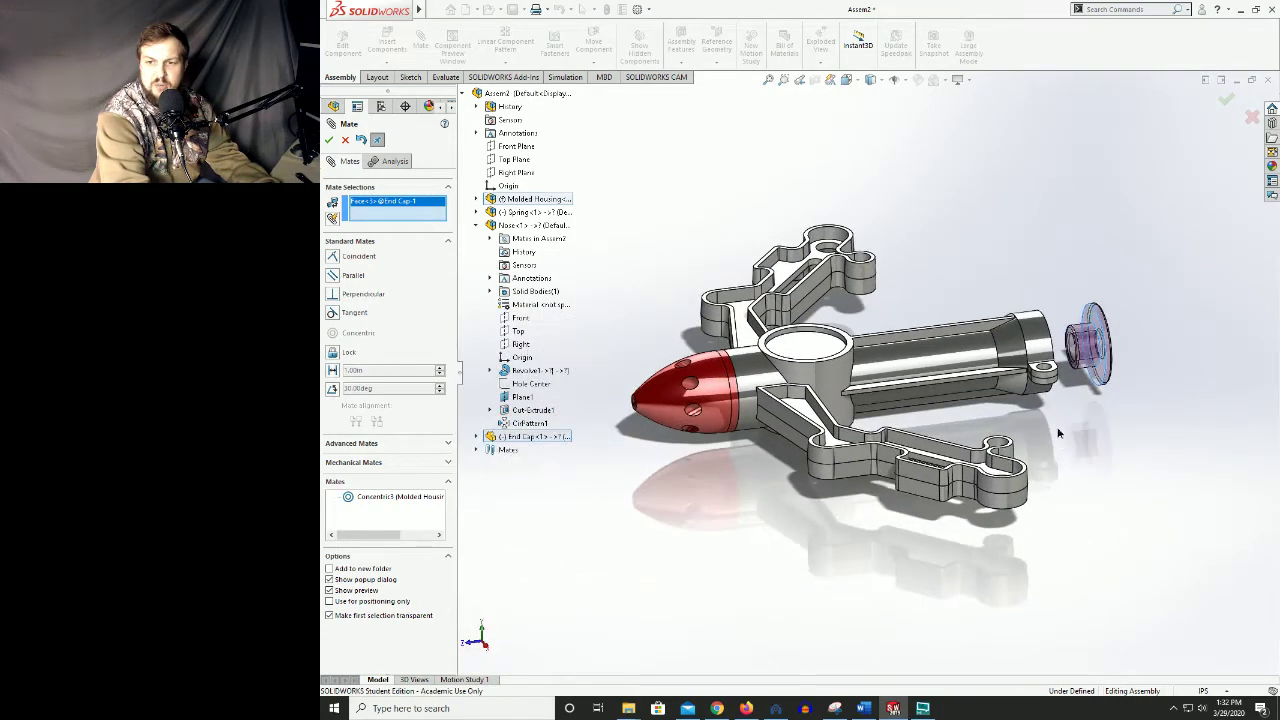
pyautogui.moveTo(1059, 431); pyautogui.dragTo(1018, 344, button='middle')
pyautogui.scroll(-6, 1018, 344)
pyautogui.click(909, 342)
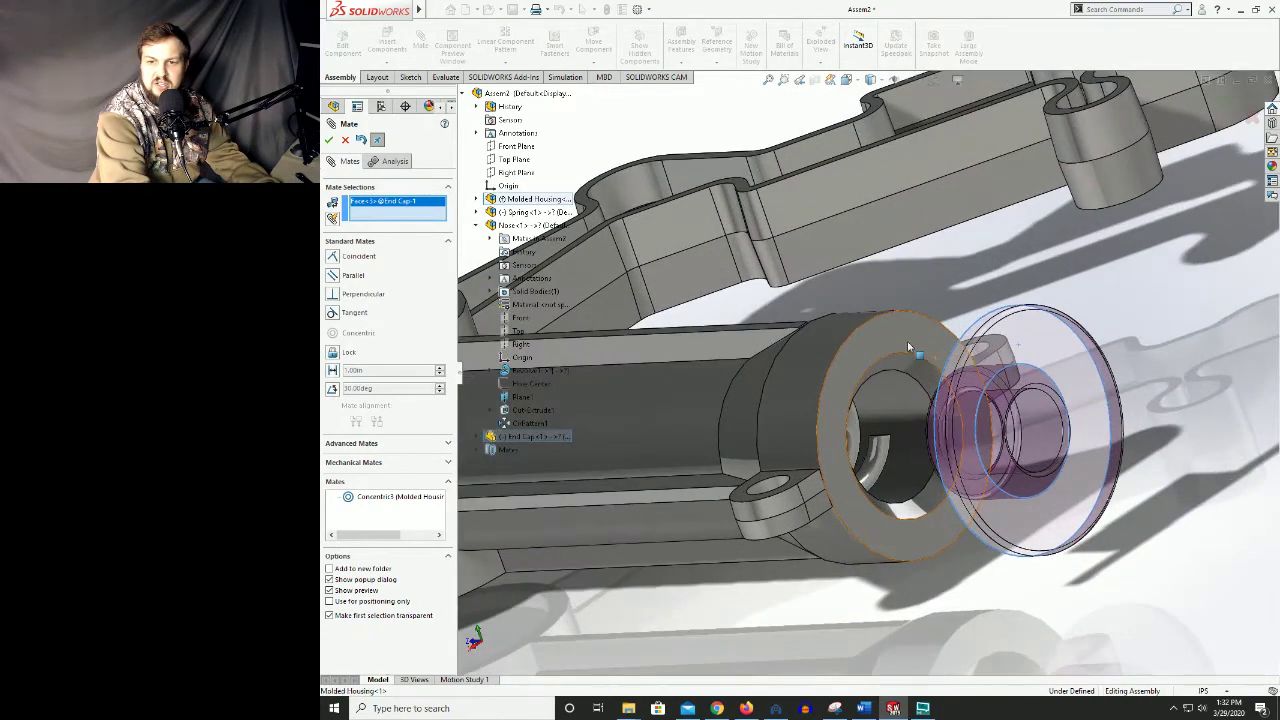
pyautogui.click(1041, 315)
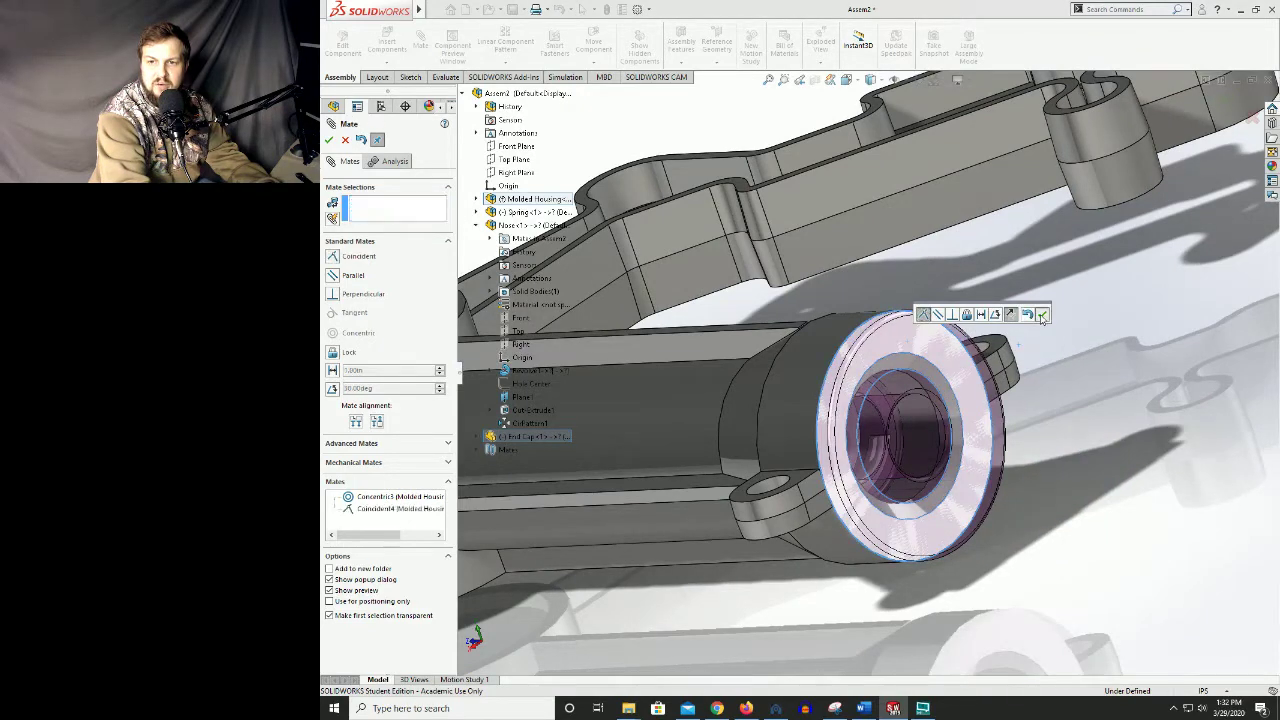
pyautogui.click(331, 140)
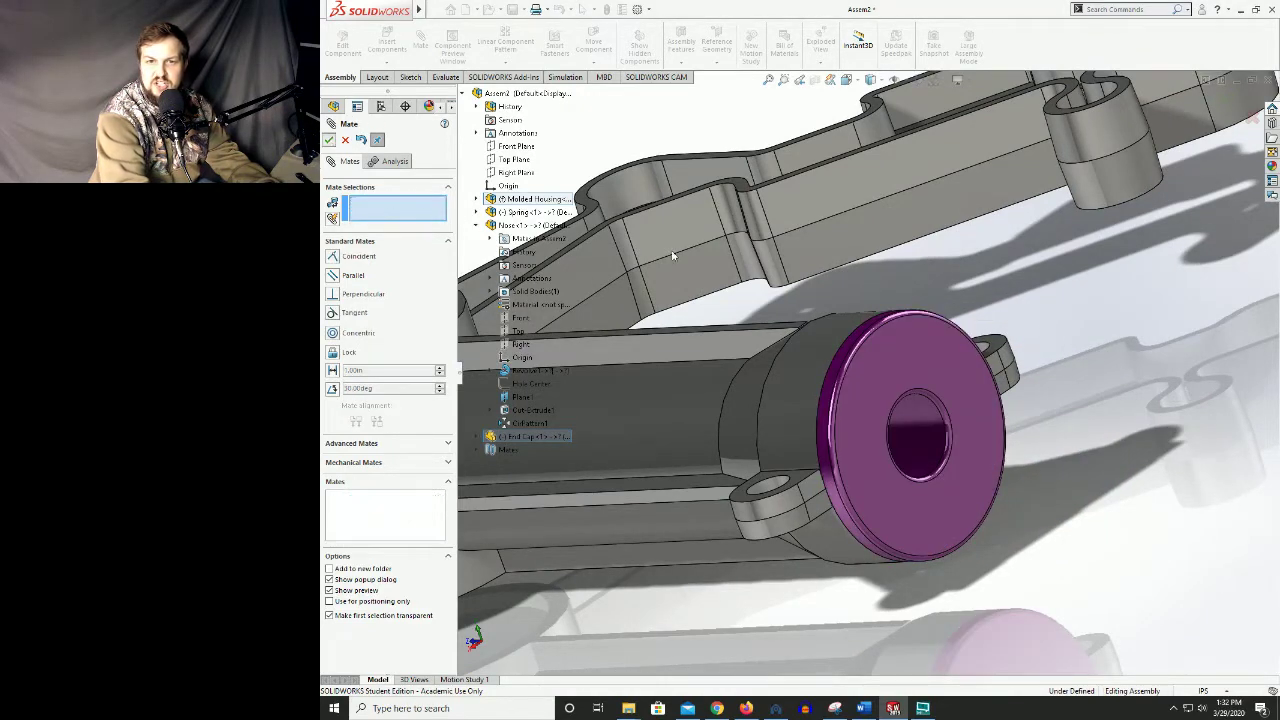
# - Examine the seated end cap and the assembled housing and nose from several sides
pyautogui.scroll(2, 962, 260)
pyautogui.moveTo(931, 371); pyautogui.dragTo(927, 379)
pyautogui.moveTo(927, 379); pyautogui.dragTo(879, 383, button='middle')
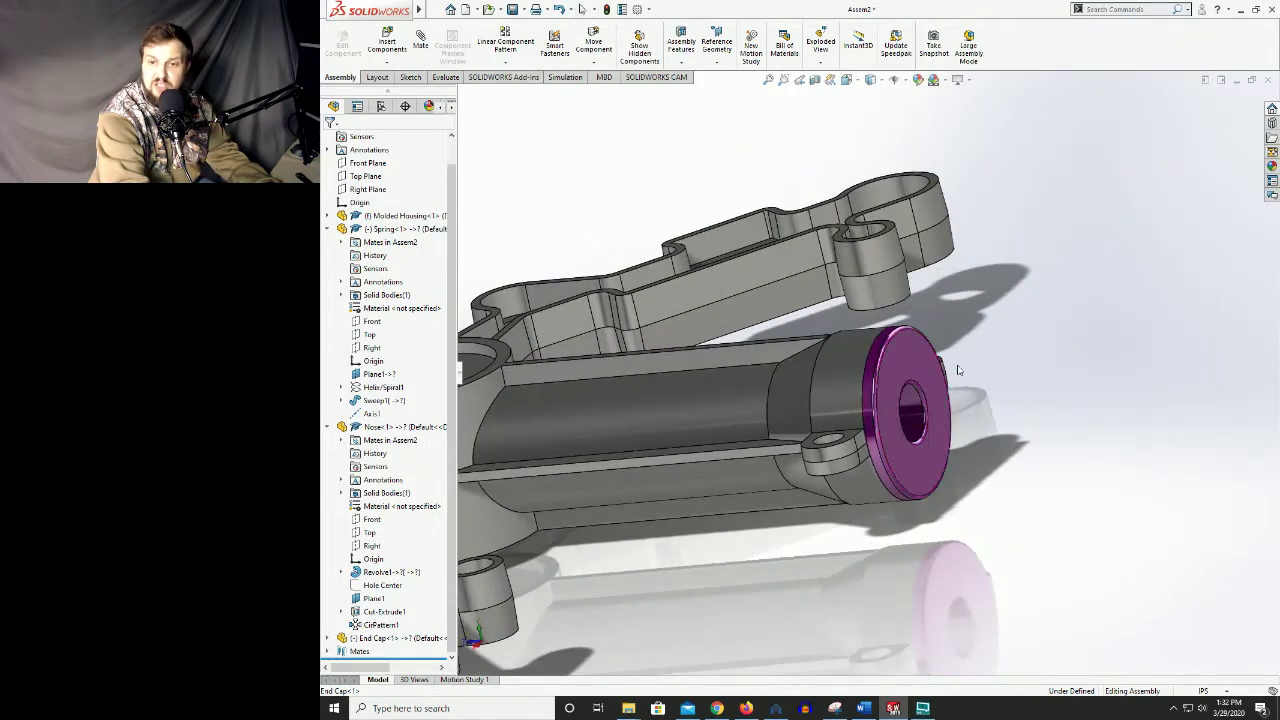
pyautogui.click(879, 384)
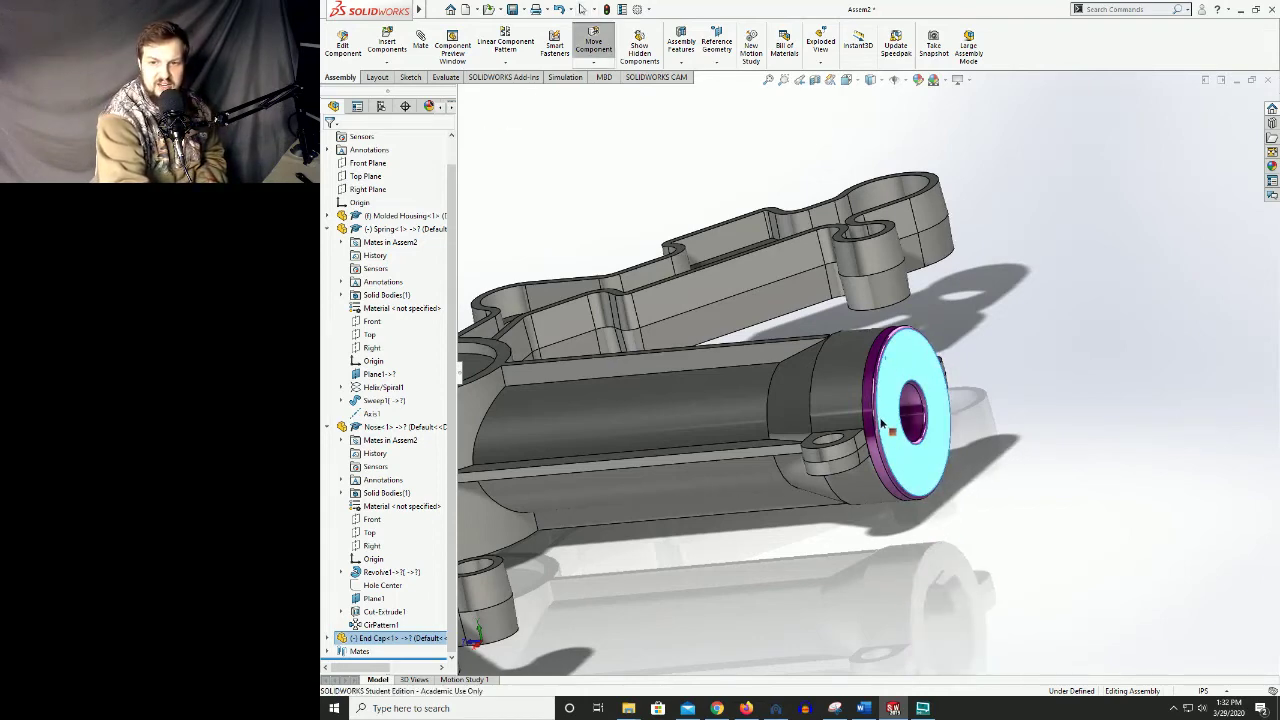
pyautogui.moveTo(771, 411); pyautogui.dragTo(714, 411, button='middle')
pyautogui.scroll(3, 711, 414)
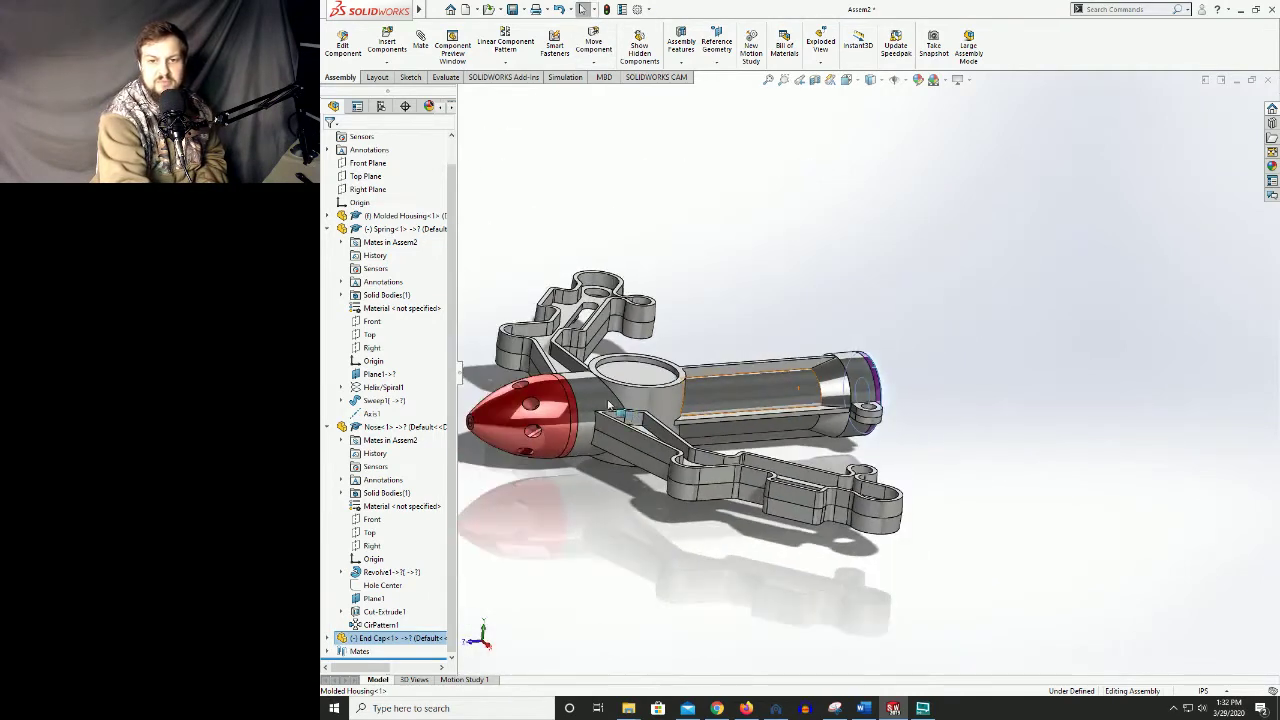
pyautogui.keyDown('ctrl'); pyautogui.moveTo(608, 404); pyautogui.dragTo(848, 376, button='middle'); pyautogui.keyUp('ctrl')
pyautogui.scroll(-1, 610, 398)
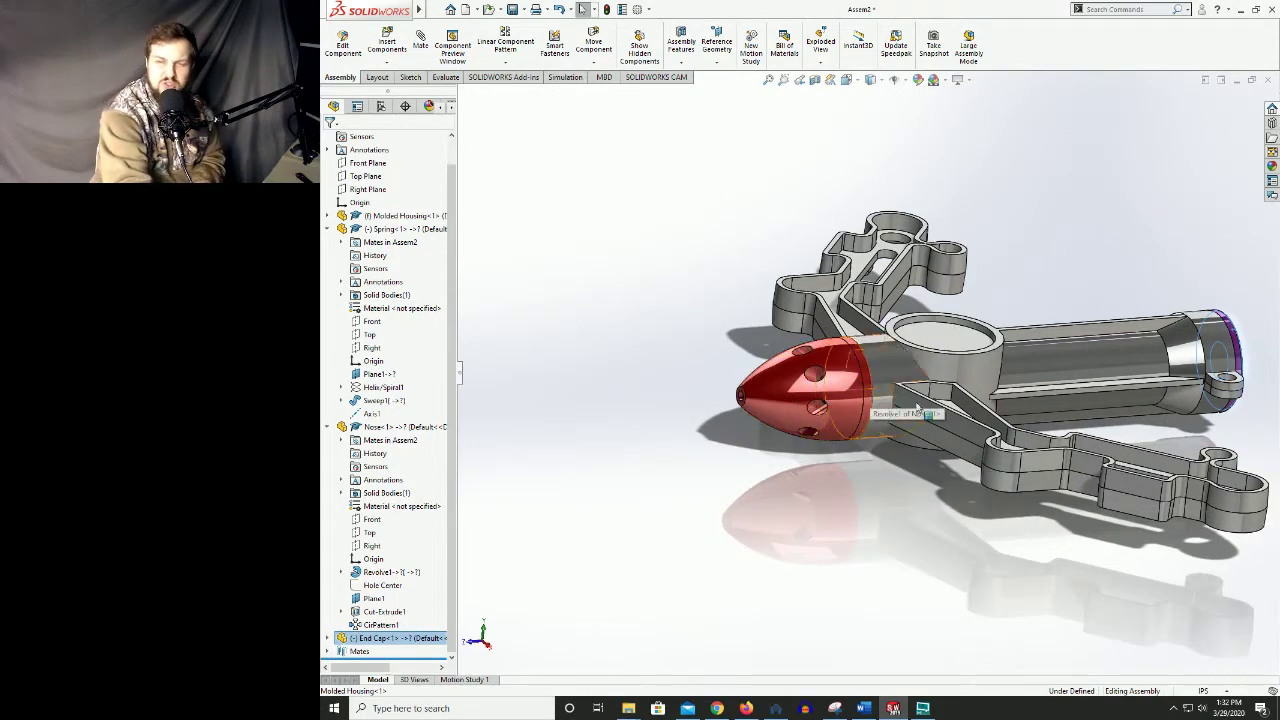
pyautogui.moveTo(845, 388); pyautogui.dragTo(918, 398, button='middle')
pyautogui.scroll(3, 945, 448)
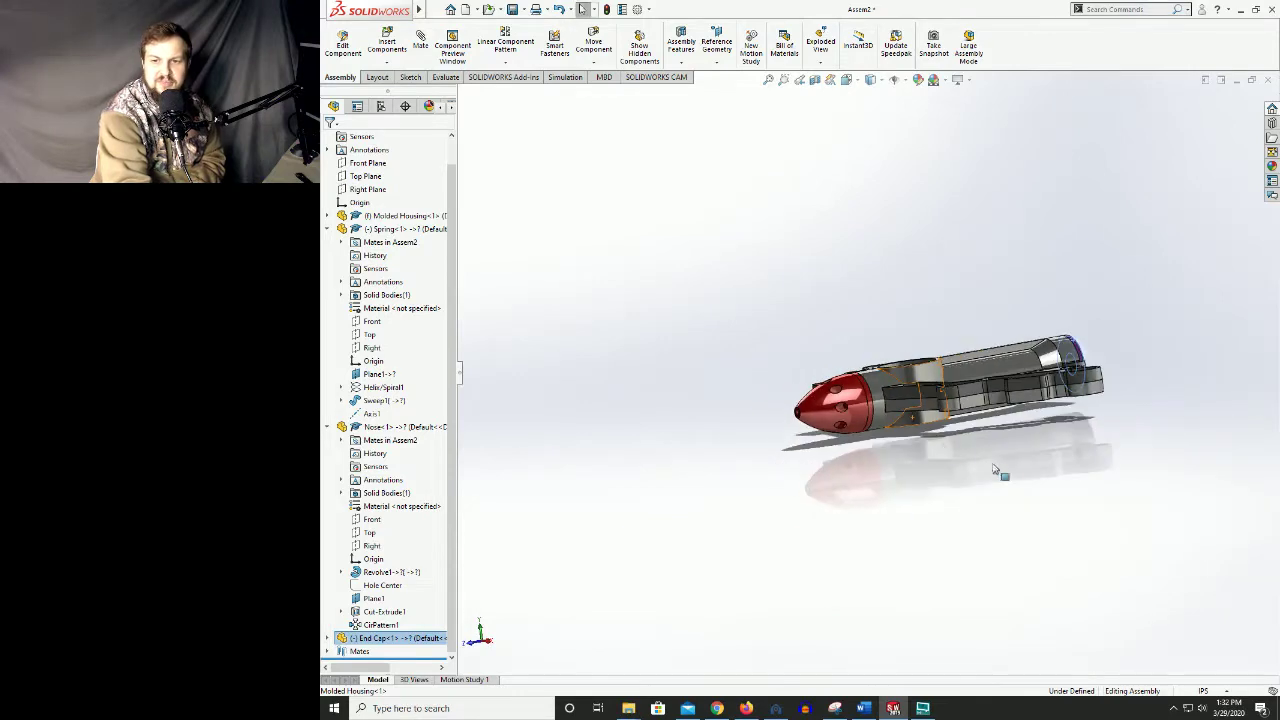
pyautogui.moveTo(945, 448); pyautogui.dragTo(914, 309, button='middle')
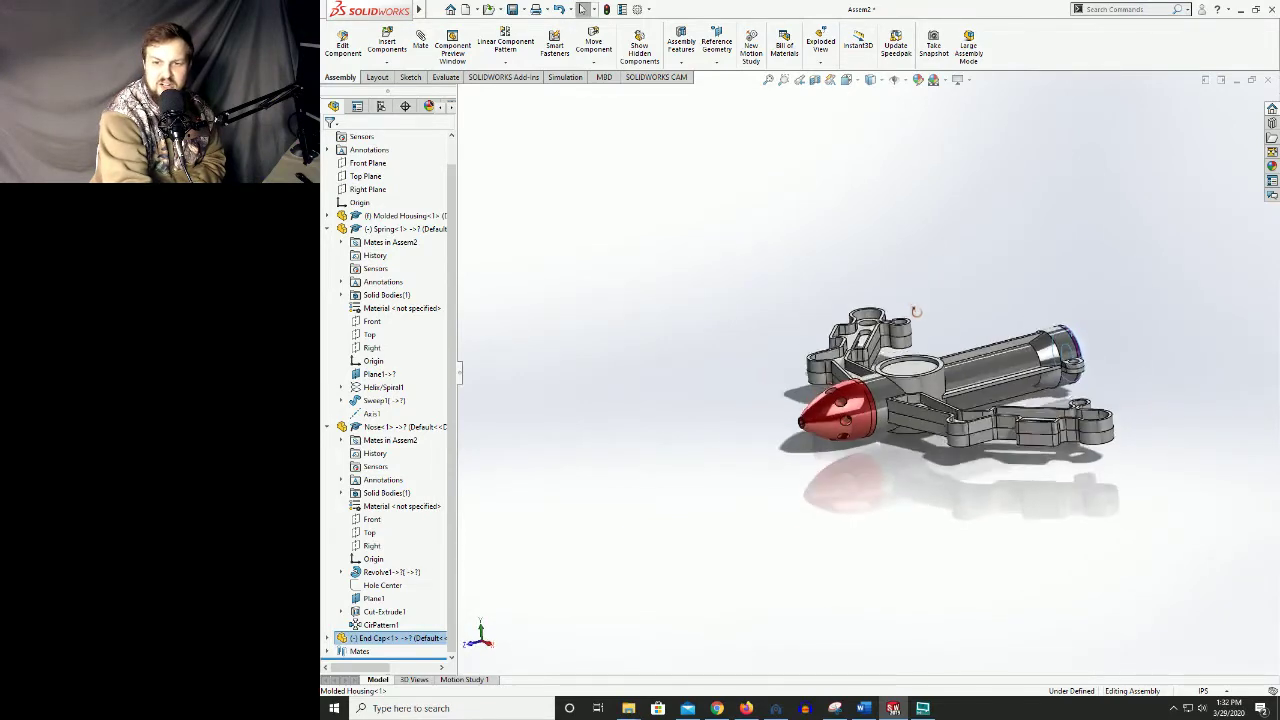
pyautogui.scroll(-3, 914, 300)
pyautogui.click(915, 261)
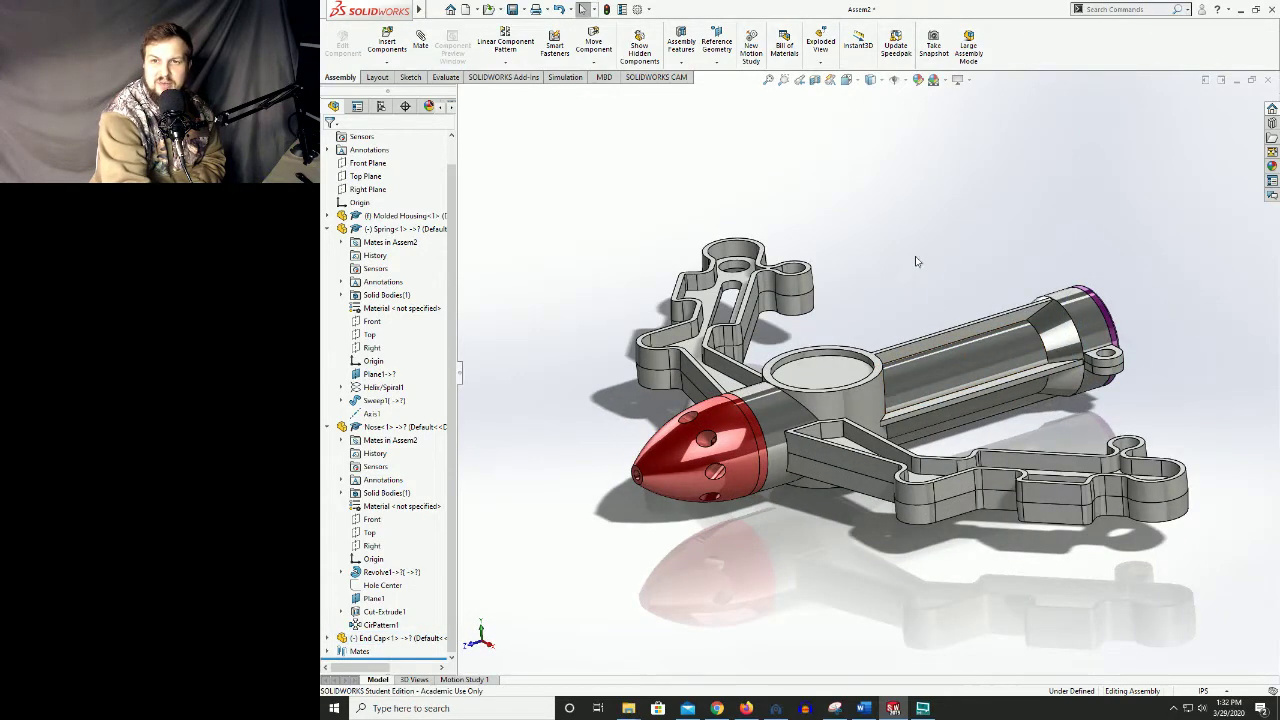
# - Section the assembly along the Right Plane, inspect how the nose, spring and end cap fit inside the housing, and turn the section off
pyautogui.click(815, 80)
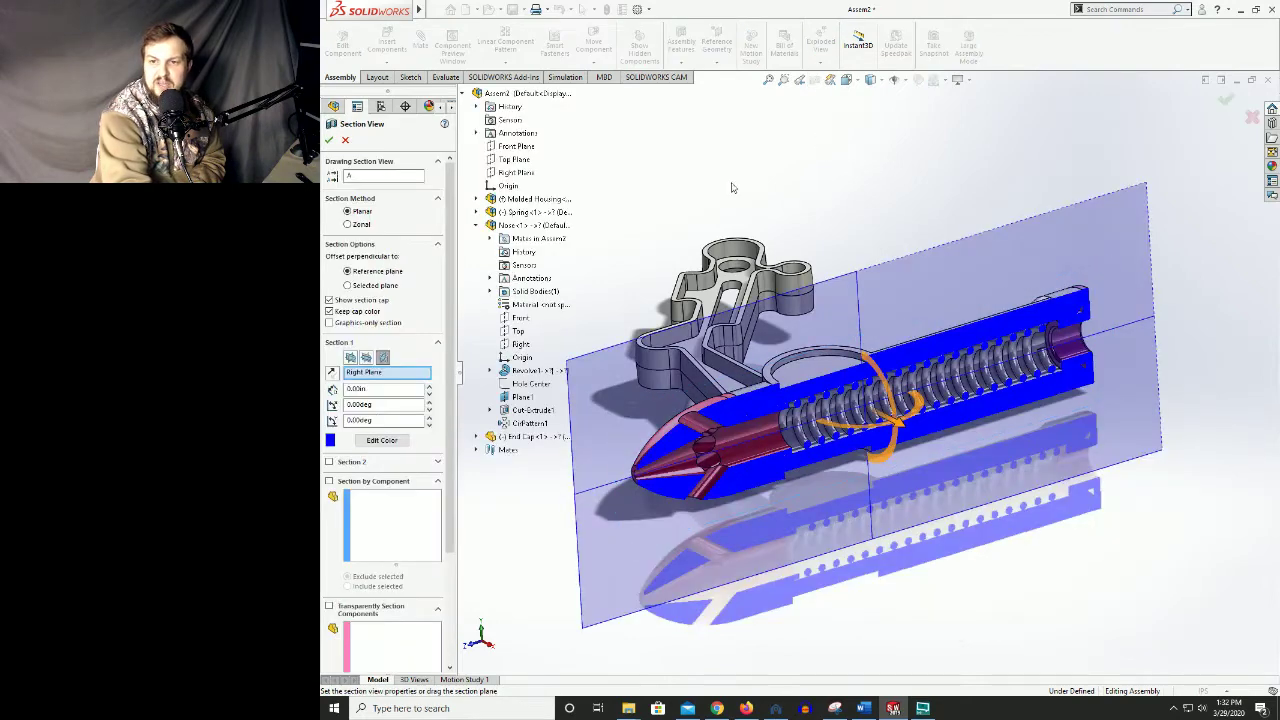
pyautogui.click(329, 139)
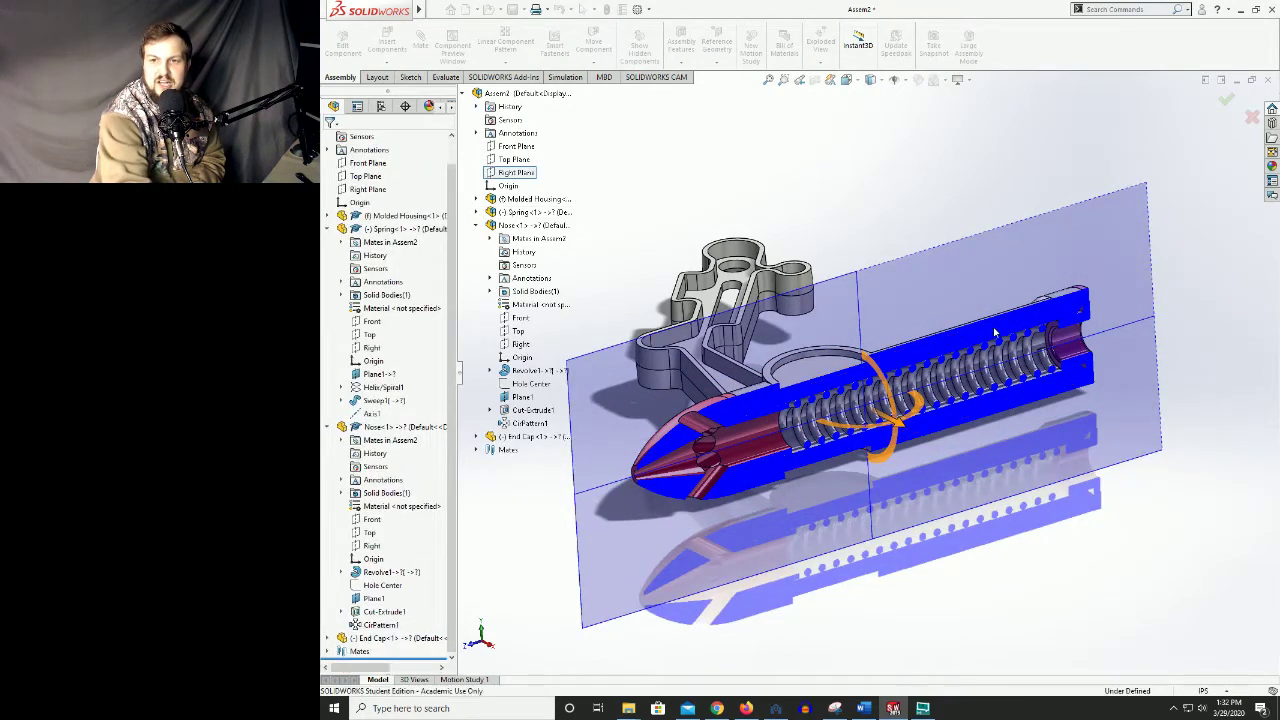
pyautogui.moveTo(1136, 445); pyautogui.dragTo(1124, 314, button='middle')
pyautogui.scroll(-8, 1123, 377)
pyautogui.scroll(8, 1012, 368)
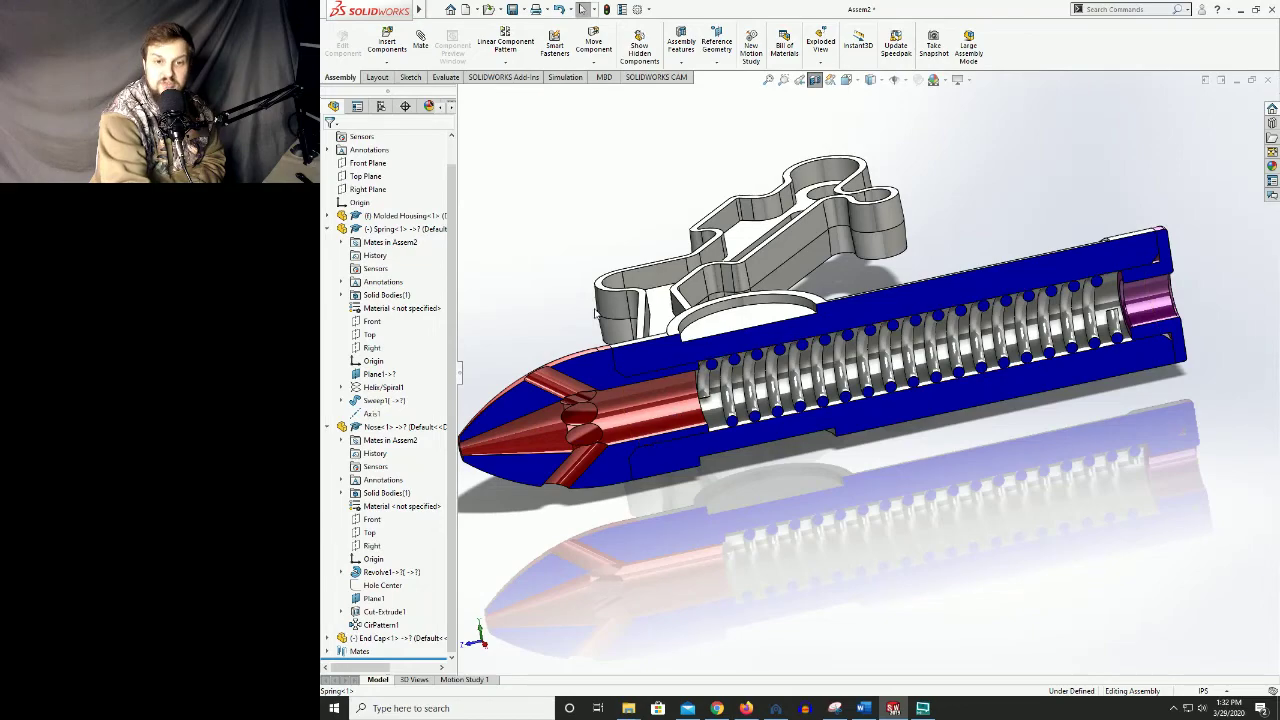
pyautogui.click(815, 80)
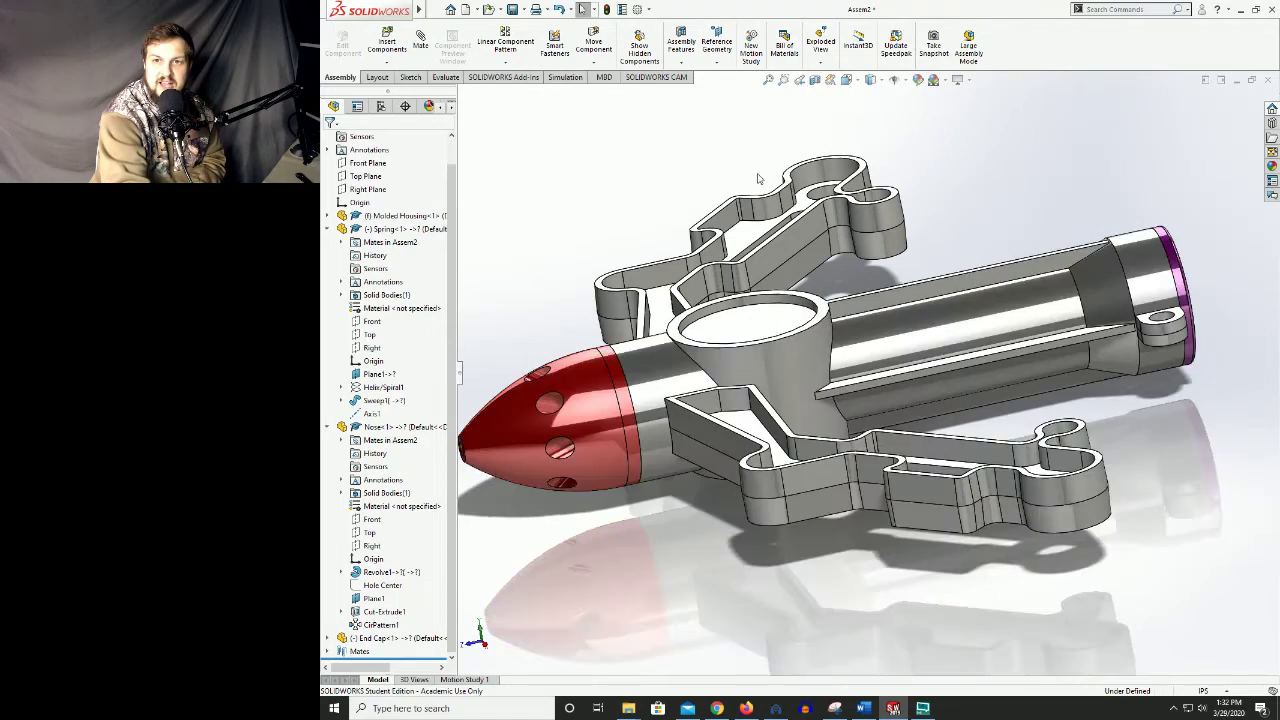
# - Insert the Cover Plate part into the assembly and place it in free space above the housing's left arm
pyautogui.press('f')
pyautogui.moveTo(665, 243); pyautogui.dragTo(723, 283, button='middle')
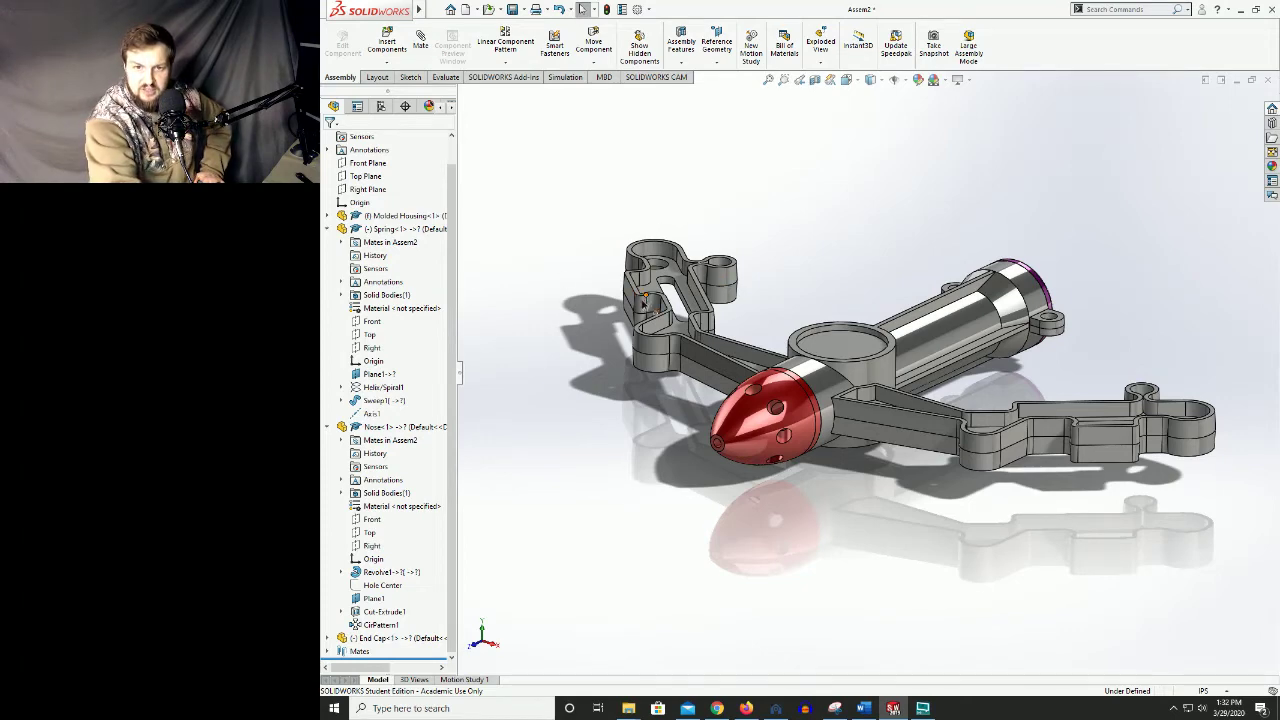
pyautogui.moveTo(638, 292); pyautogui.dragTo(673, 305, button='middle')
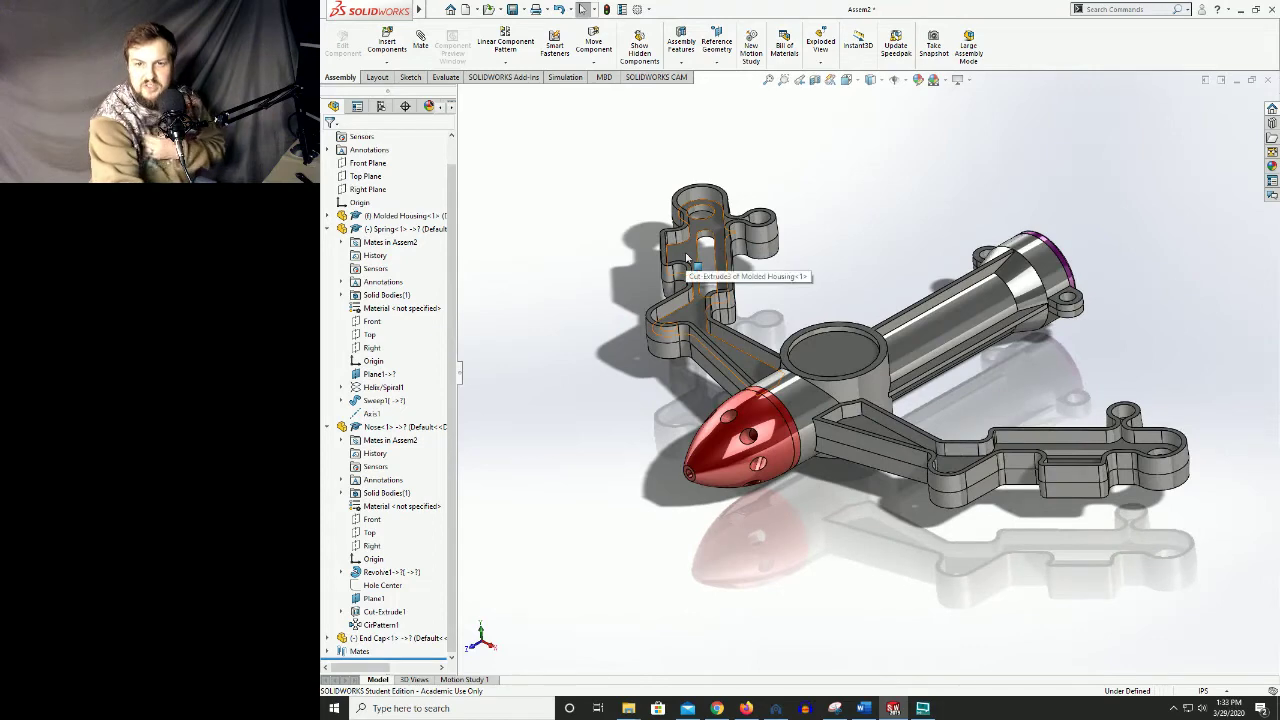
pyautogui.click(387, 45)
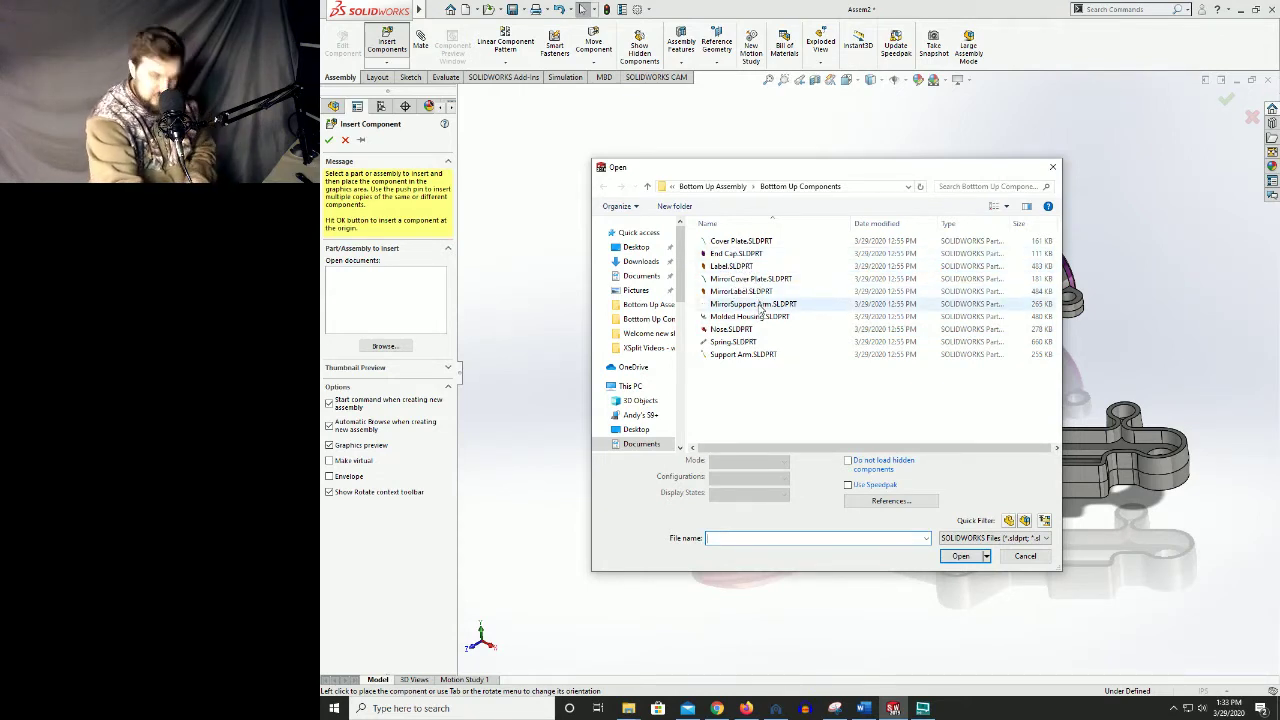
pyautogui.click(752, 241)
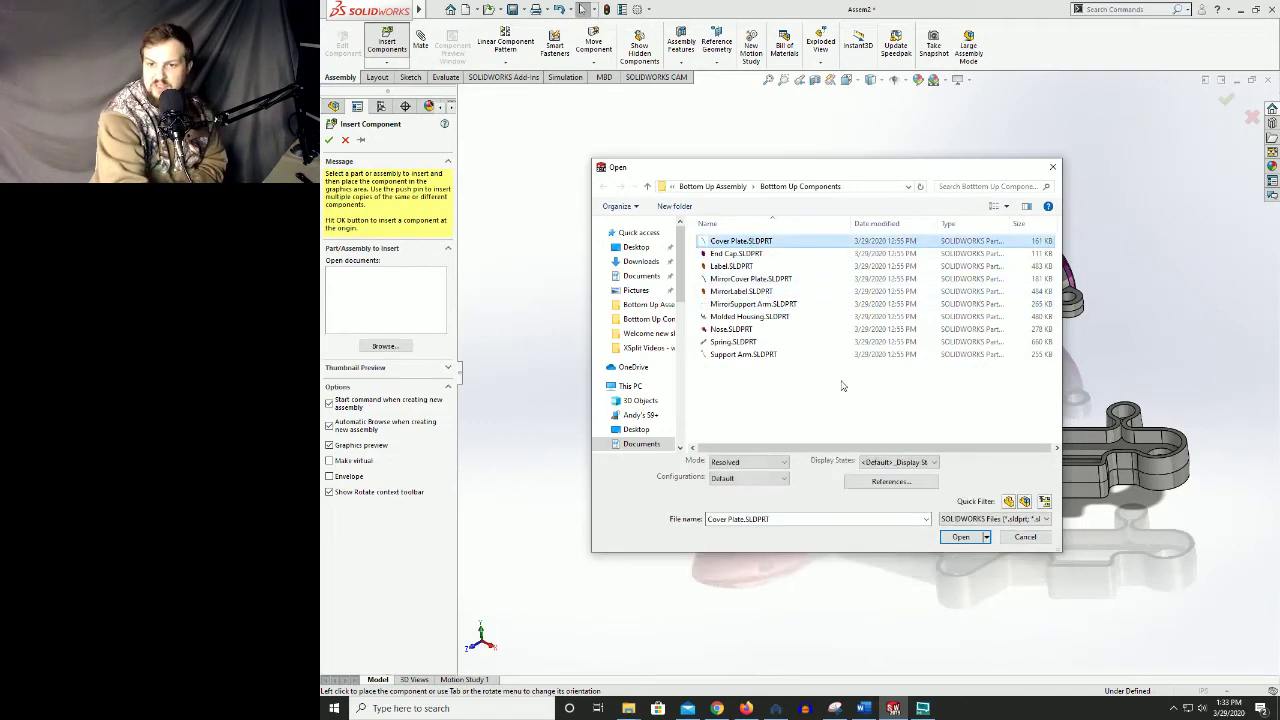
pyautogui.click(975, 541)
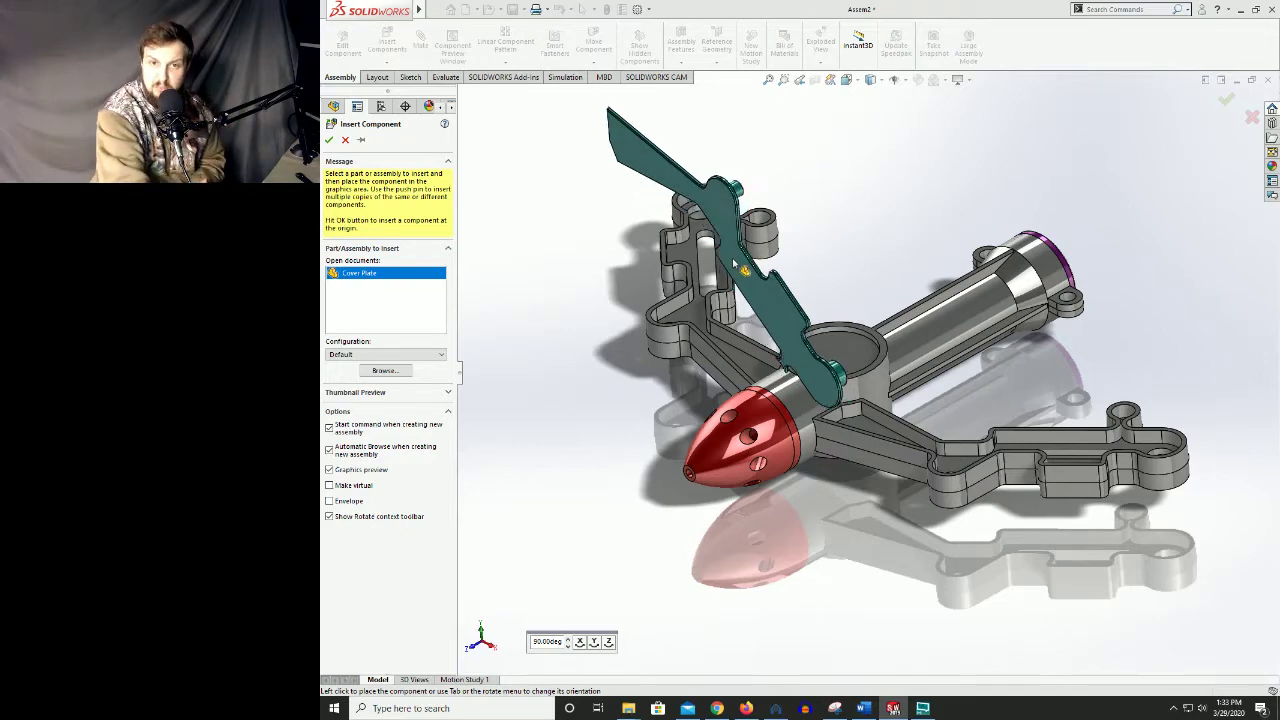
pyautogui.scroll(5, 740, 285)
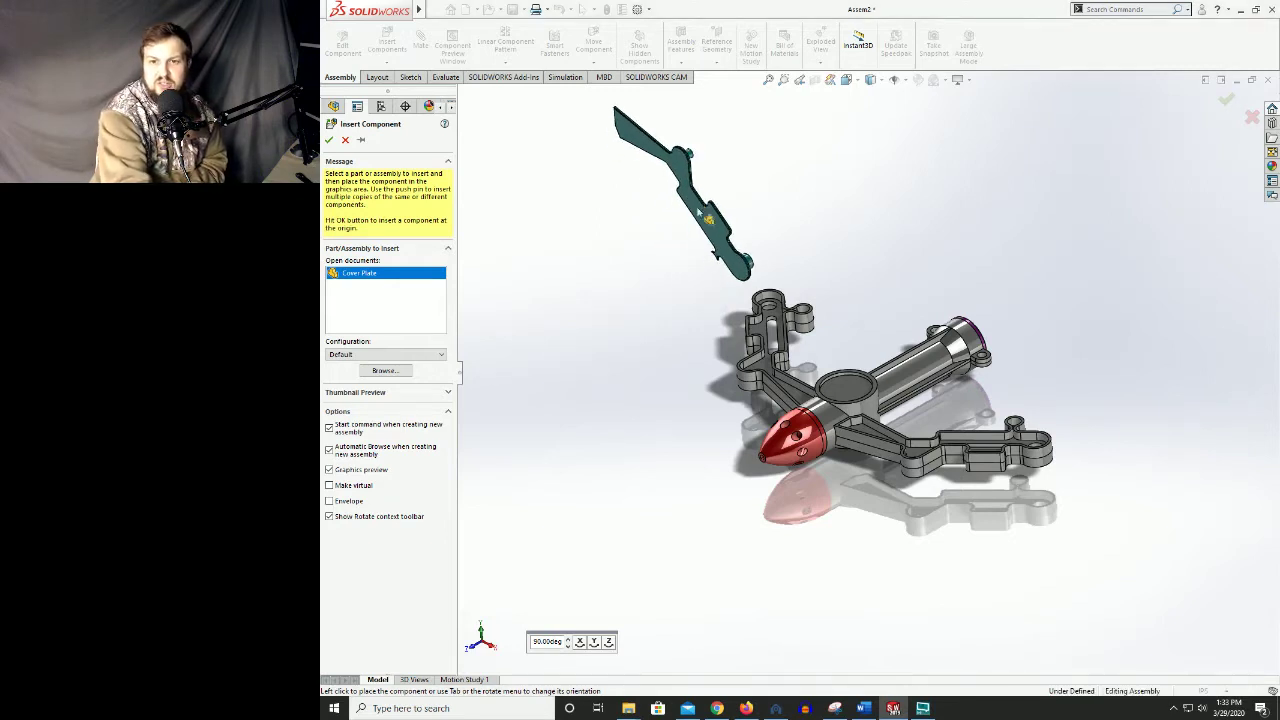
pyautogui.click(700, 212)
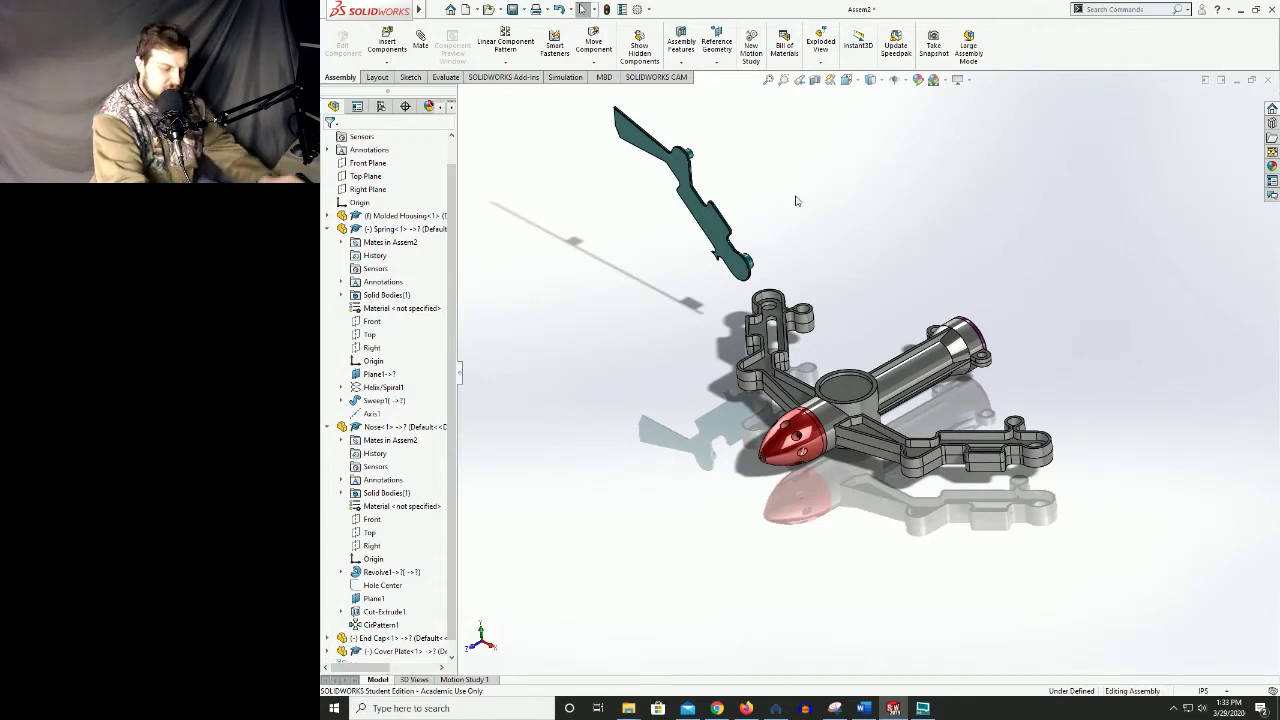
# - Mate the round boss at the cover plate's rounded end concentric with the inner hole at the tip of the housing's left arm
pyautogui.scroll(-3, 795, 202)
pyautogui.moveTo(773, 292); pyautogui.dragTo(894, 309, button='middle')
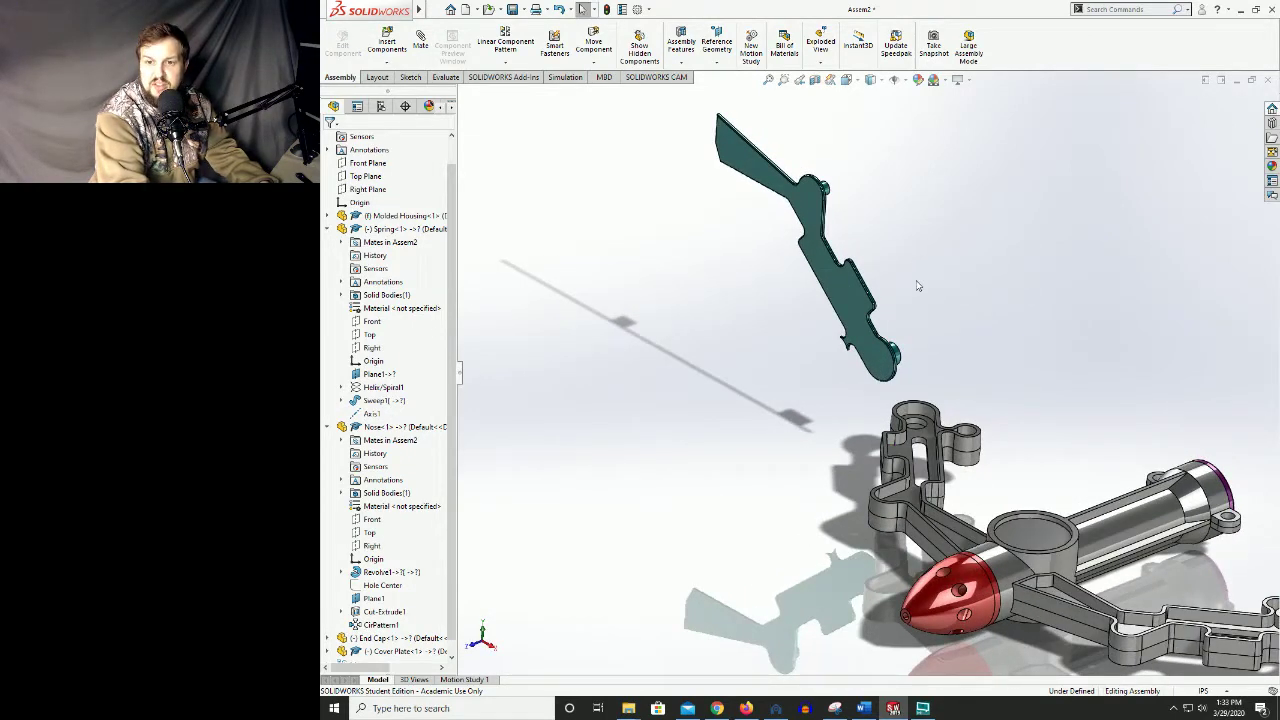
pyautogui.scroll(-4, 920, 350)
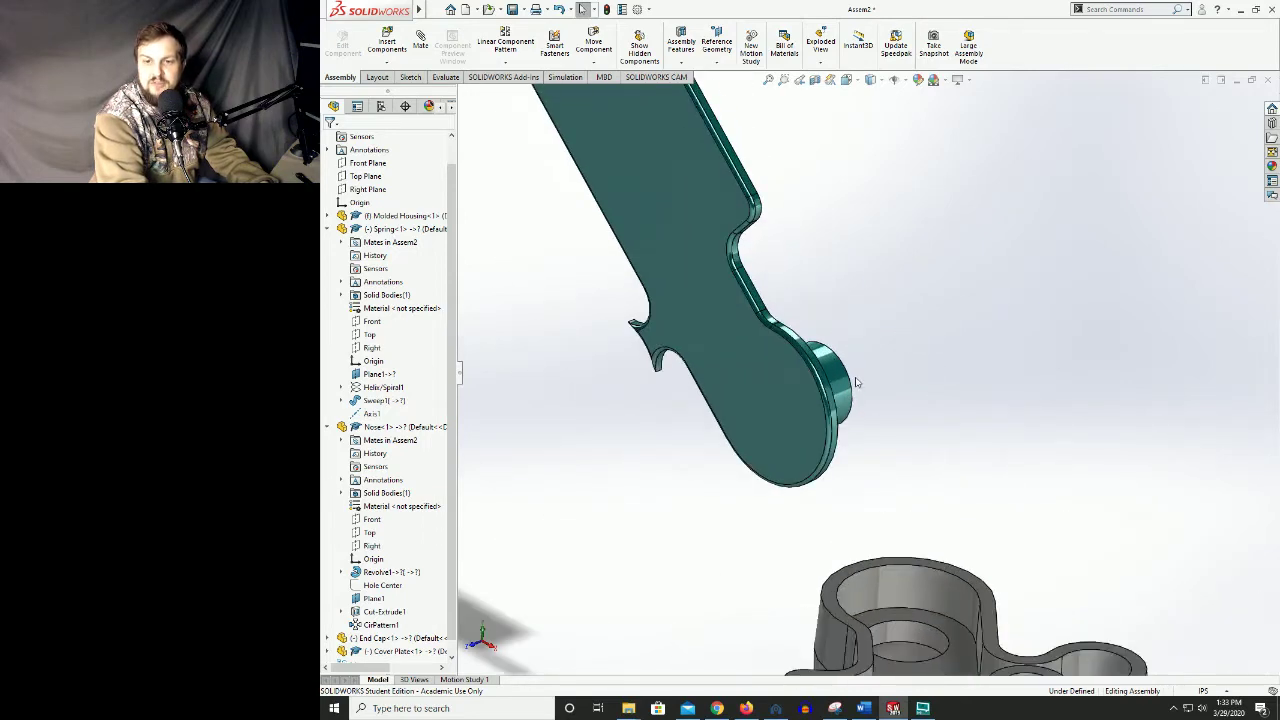
pyautogui.click(843, 368)
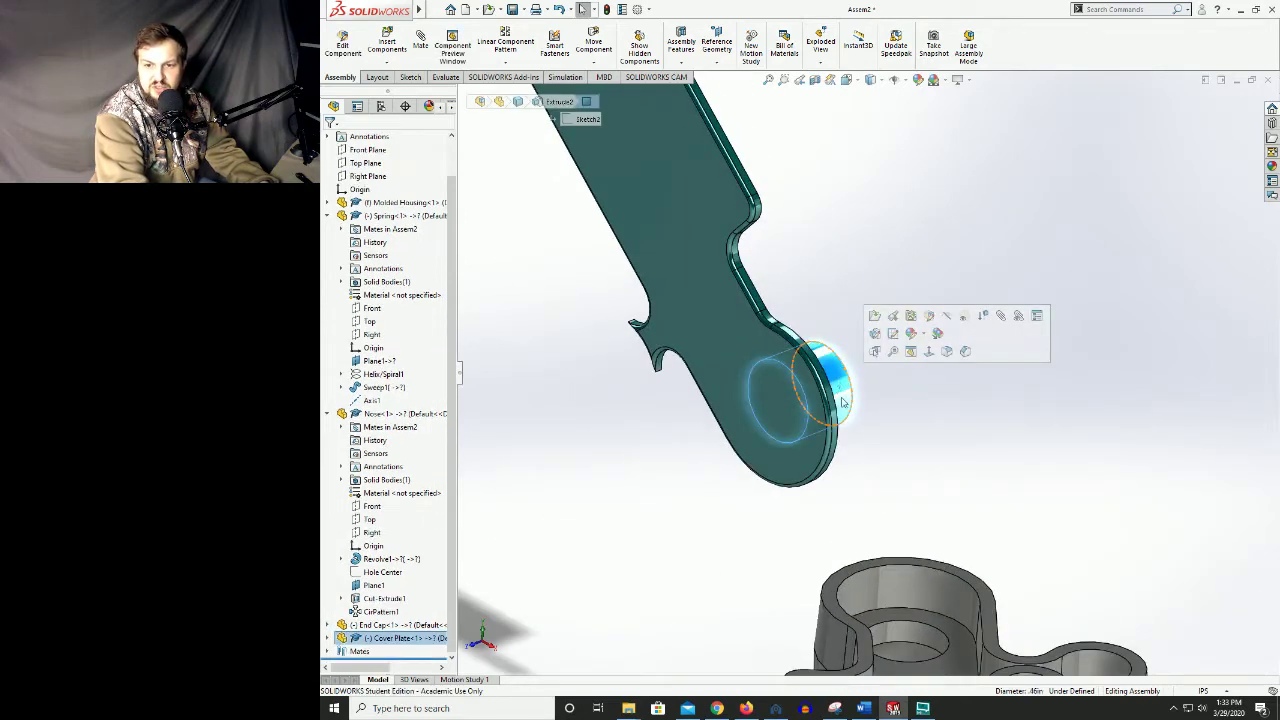
pyautogui.moveTo(920, 568); pyautogui.dragTo(914, 610, button='middle')
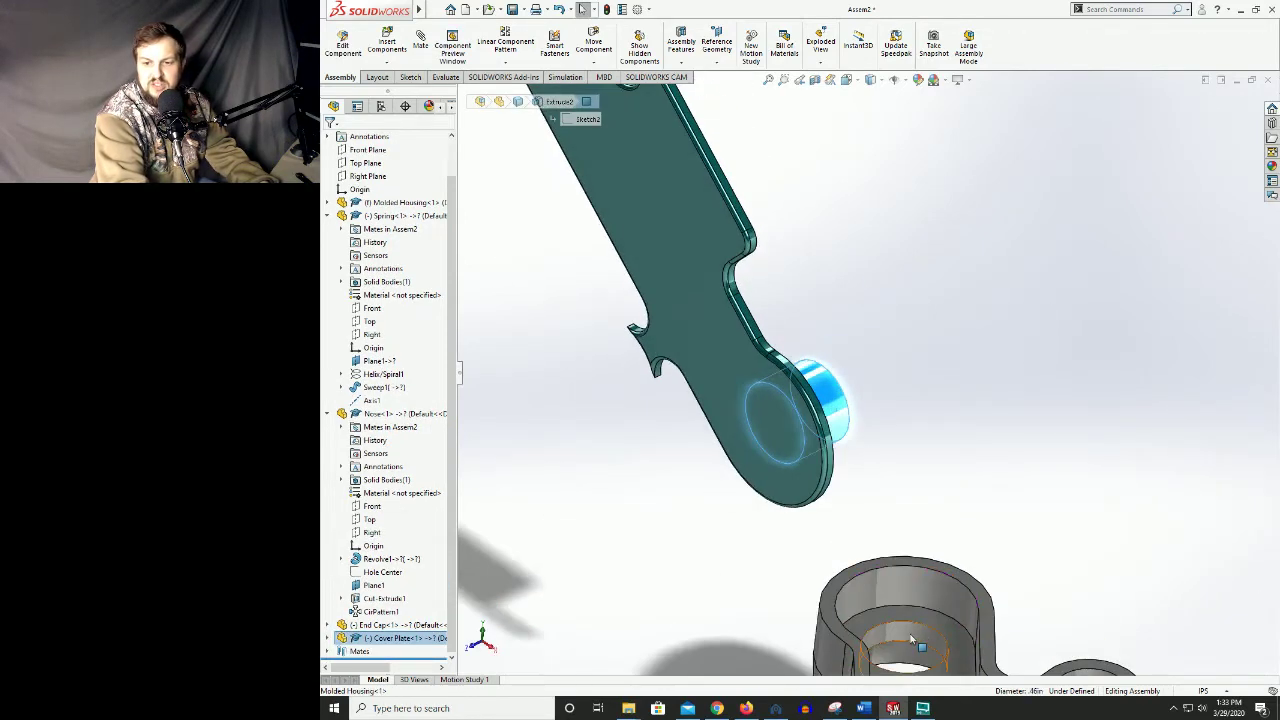
pyautogui.click(910, 638)
pyautogui.click(893, 426)
pyautogui.click(831, 401)
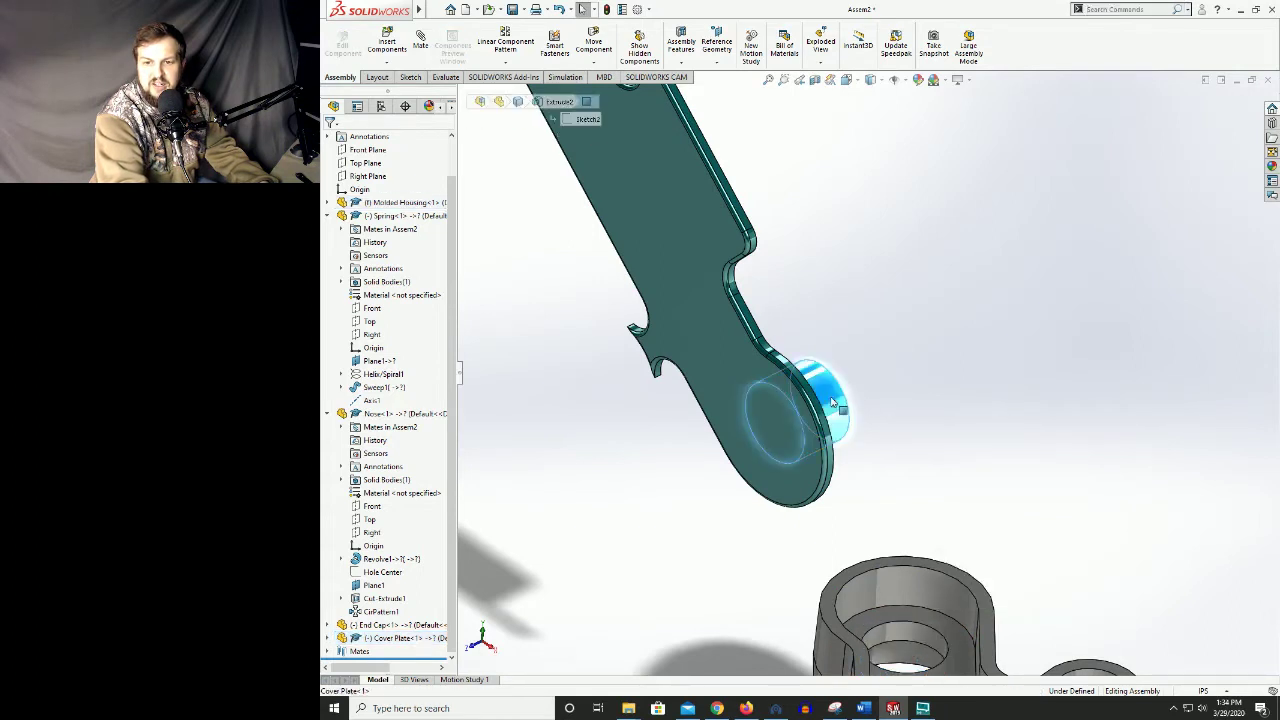
pyautogui.click(831, 401)
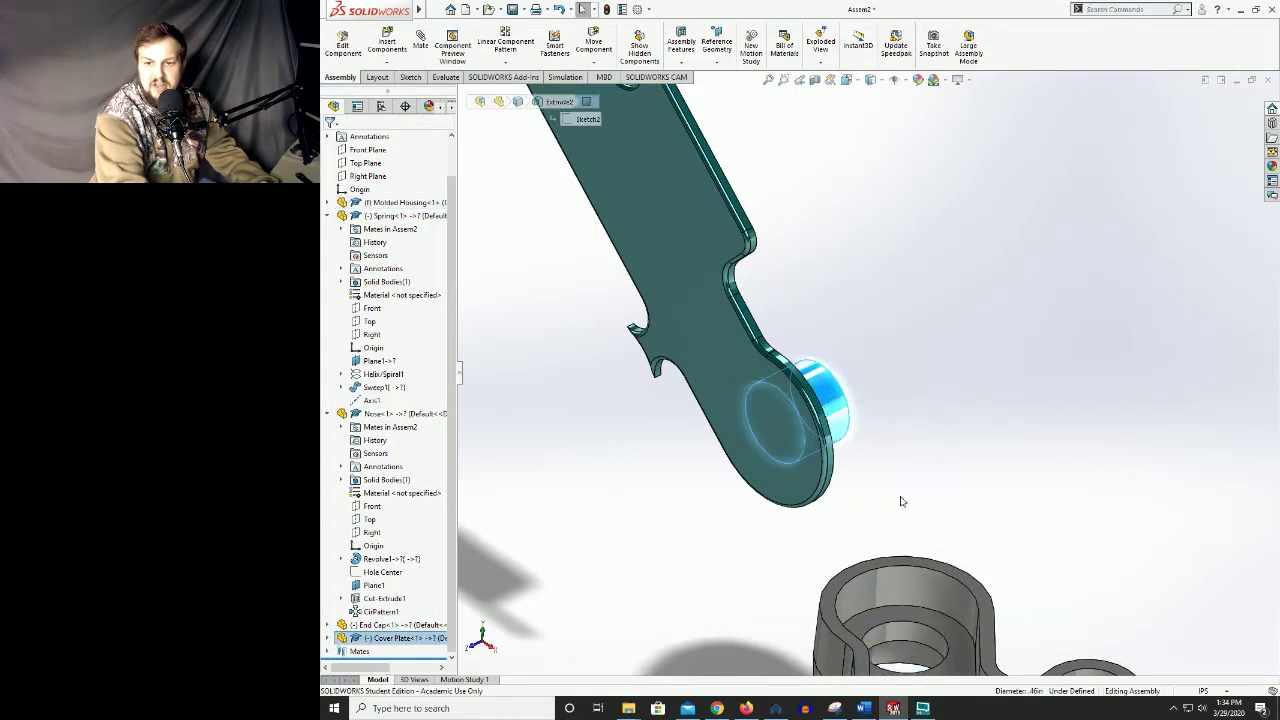
pyautogui.press('m')
pyautogui.click(911, 638)
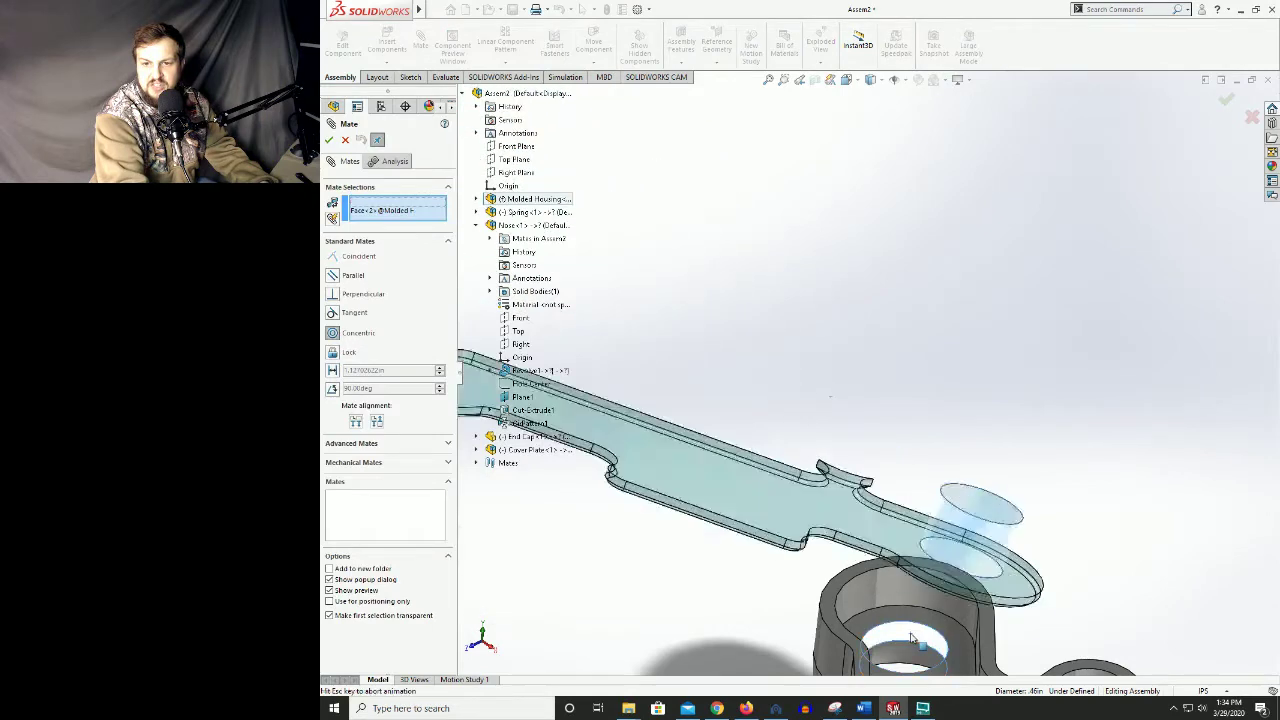
# - Flip the concentric mate's alignment so the cover plate's bosses point toward the housing arm, and accept the mate
pyautogui.scroll(7, 910, 637)
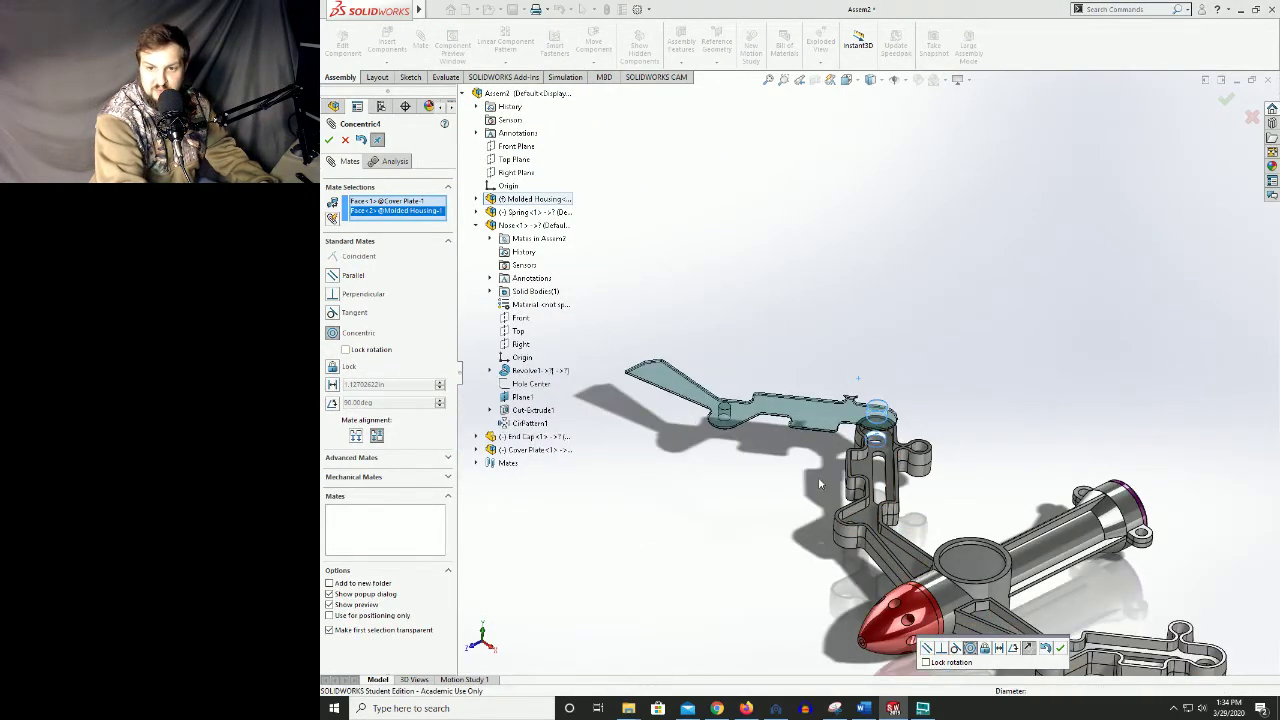
pyautogui.moveTo(820, 481); pyautogui.dragTo(880, 422, button='middle')
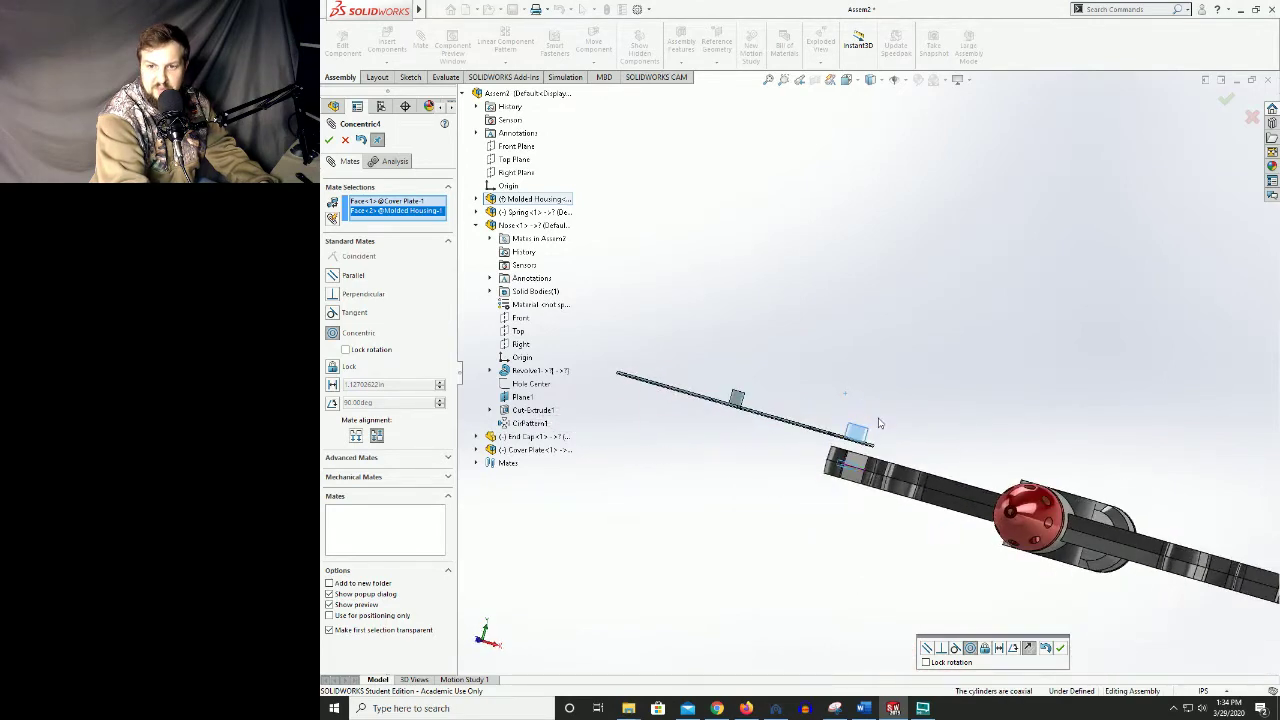
pyautogui.moveTo(1015, 643); pyautogui.dragTo(999, 363)
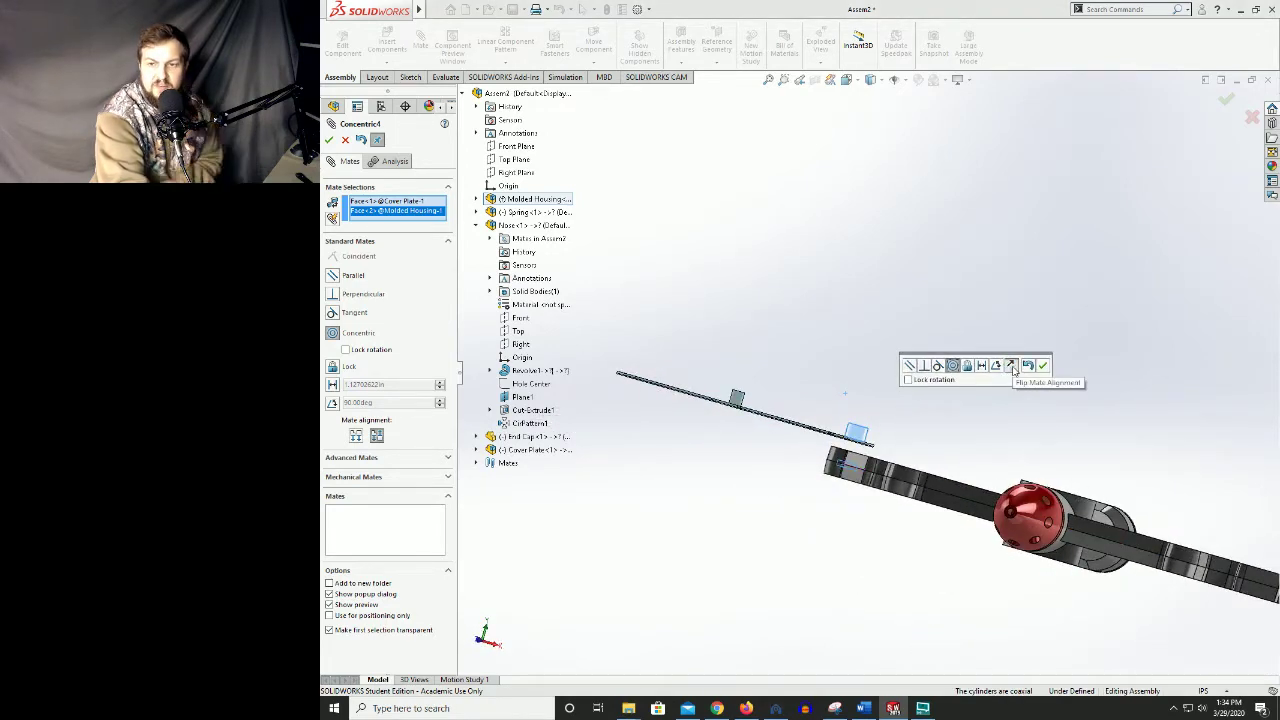
pyautogui.click(1011, 366)
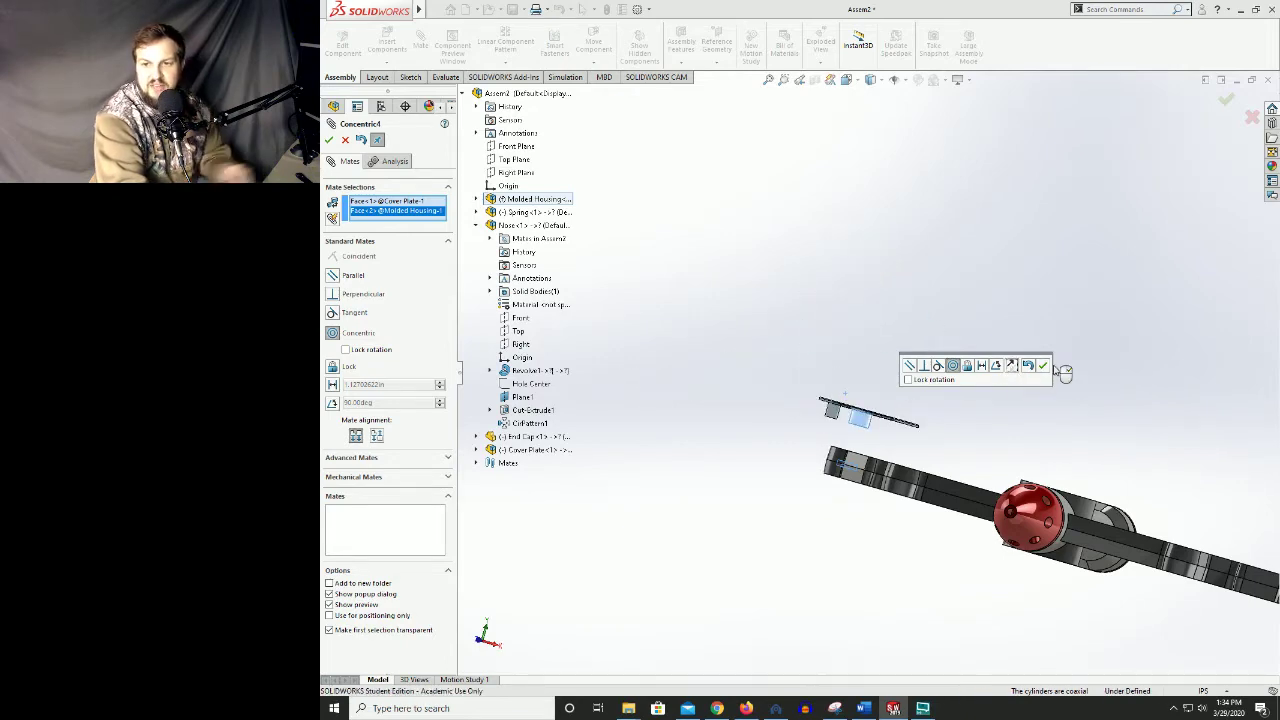
pyautogui.click(1044, 367)
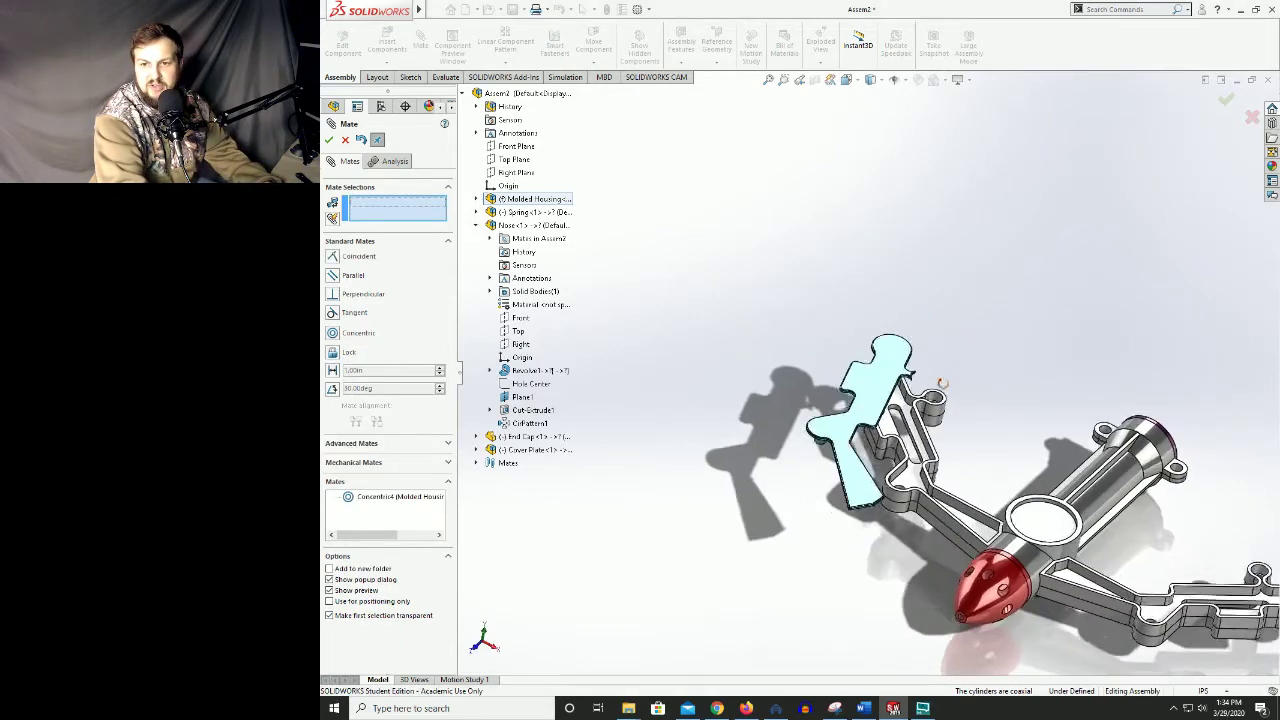
# - Mate the cover plate's smaller boss concentric with the small hole at the elbow of the housing's left arm
pyautogui.scroll(-3, 863, 486)
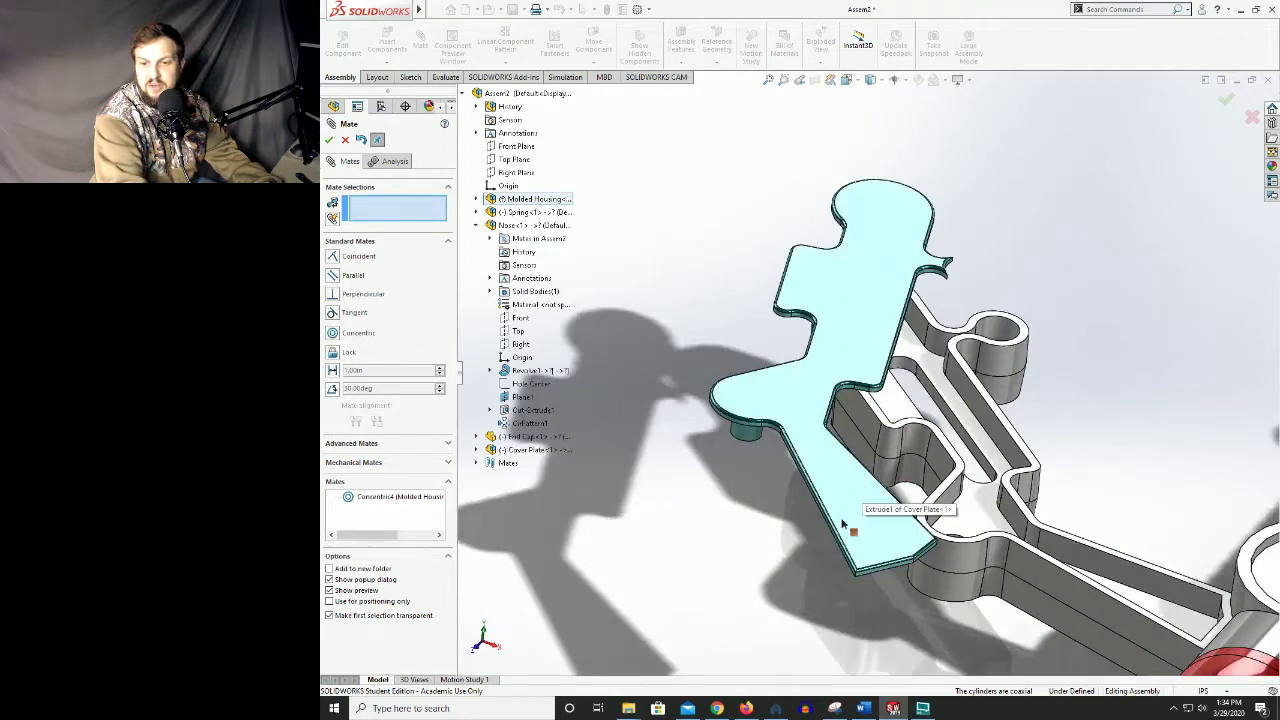
pyautogui.scroll(1, 810, 495)
pyautogui.click(730, 471)
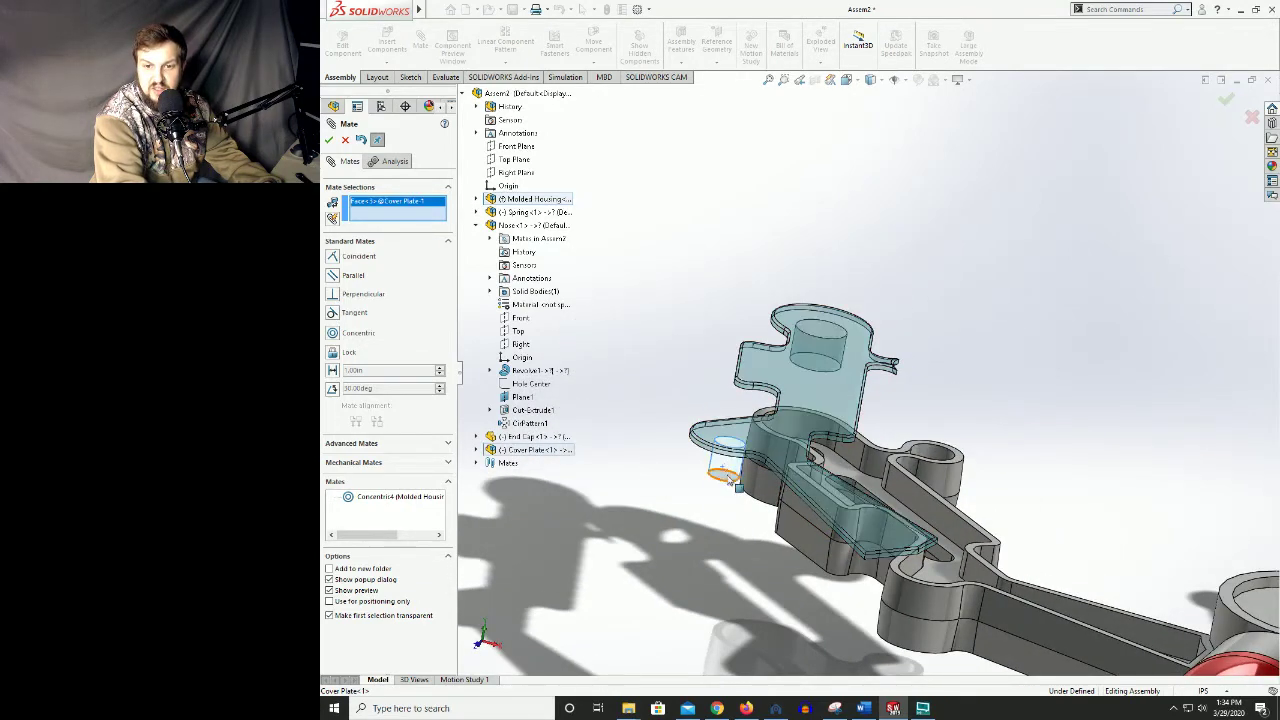
pyautogui.scroll(-5, 727, 474)
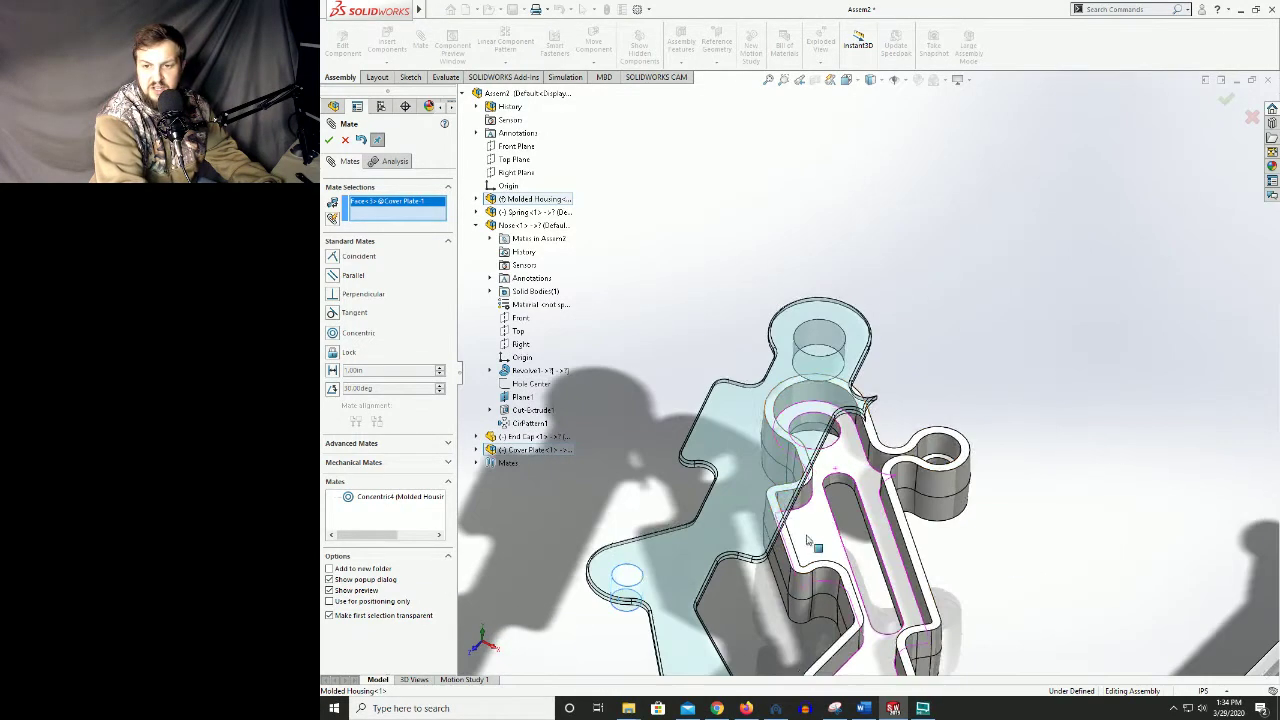
pyautogui.scroll(-2, 860, 563)
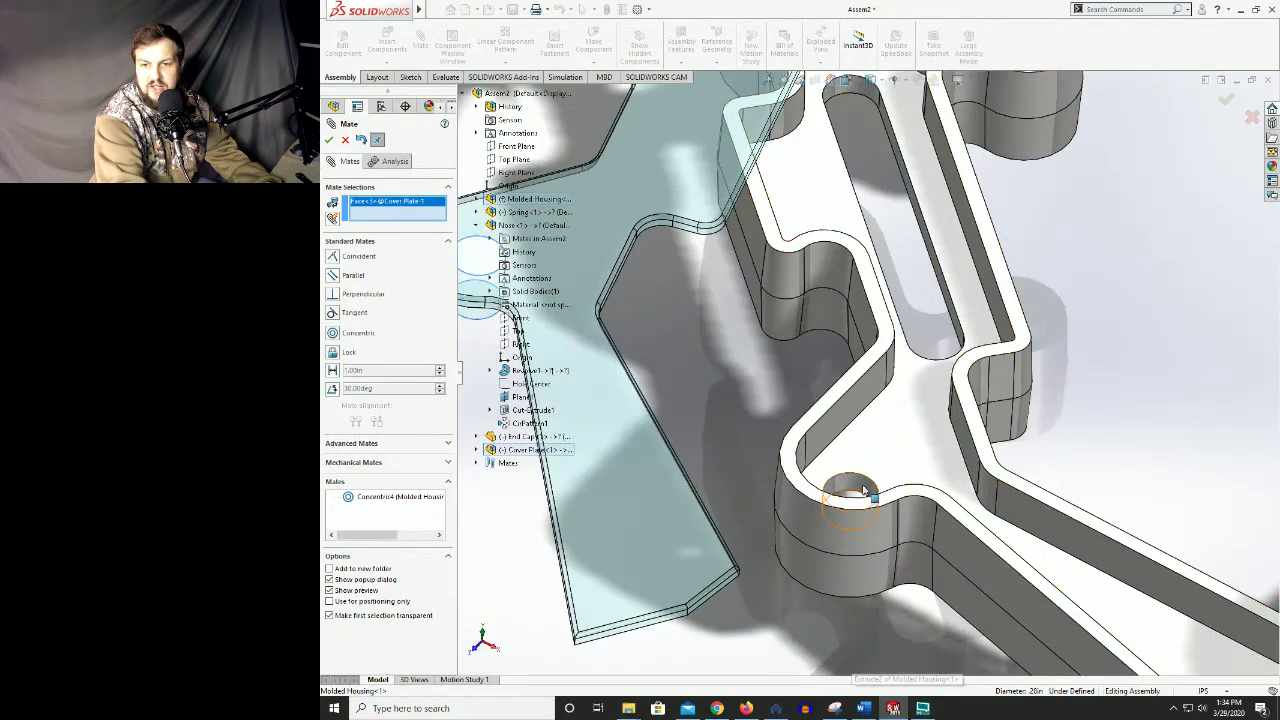
pyautogui.click(863, 488)
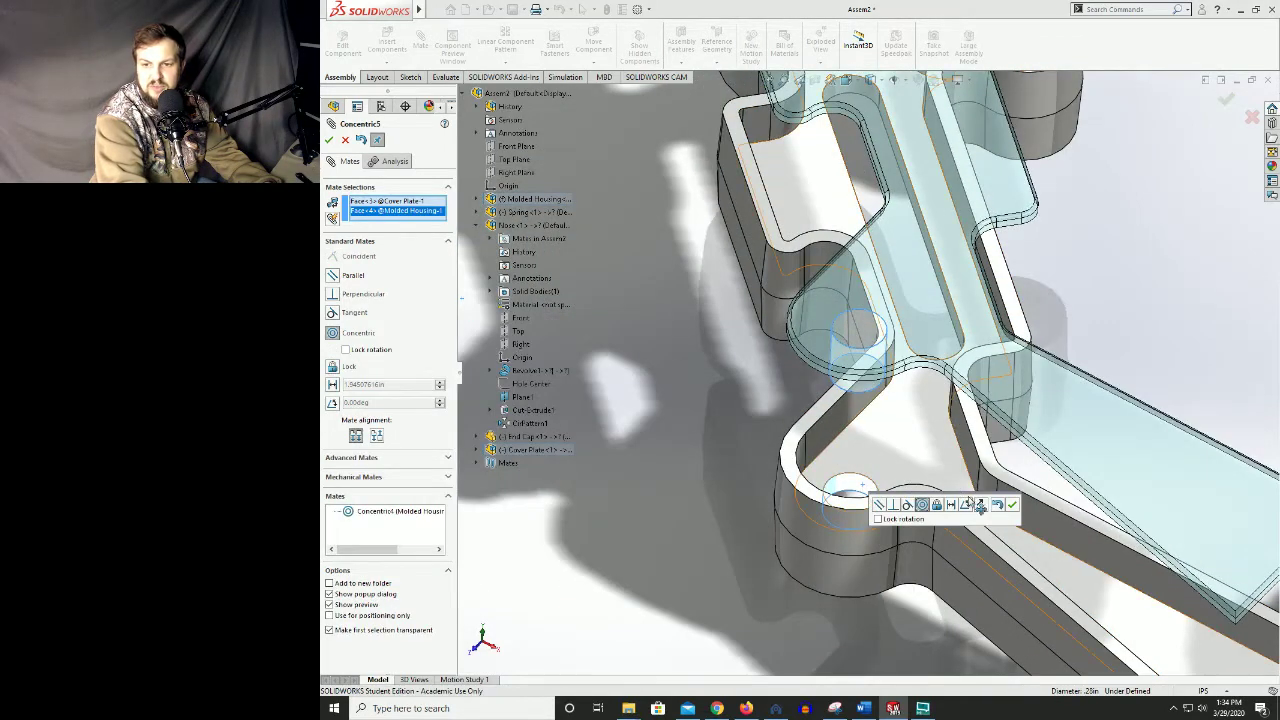
pyautogui.click(1013, 508)
# - Mate the cover plate's underside coincident with the upper rim face of the housing's left arm
pyautogui.scroll(8, 880, 378)
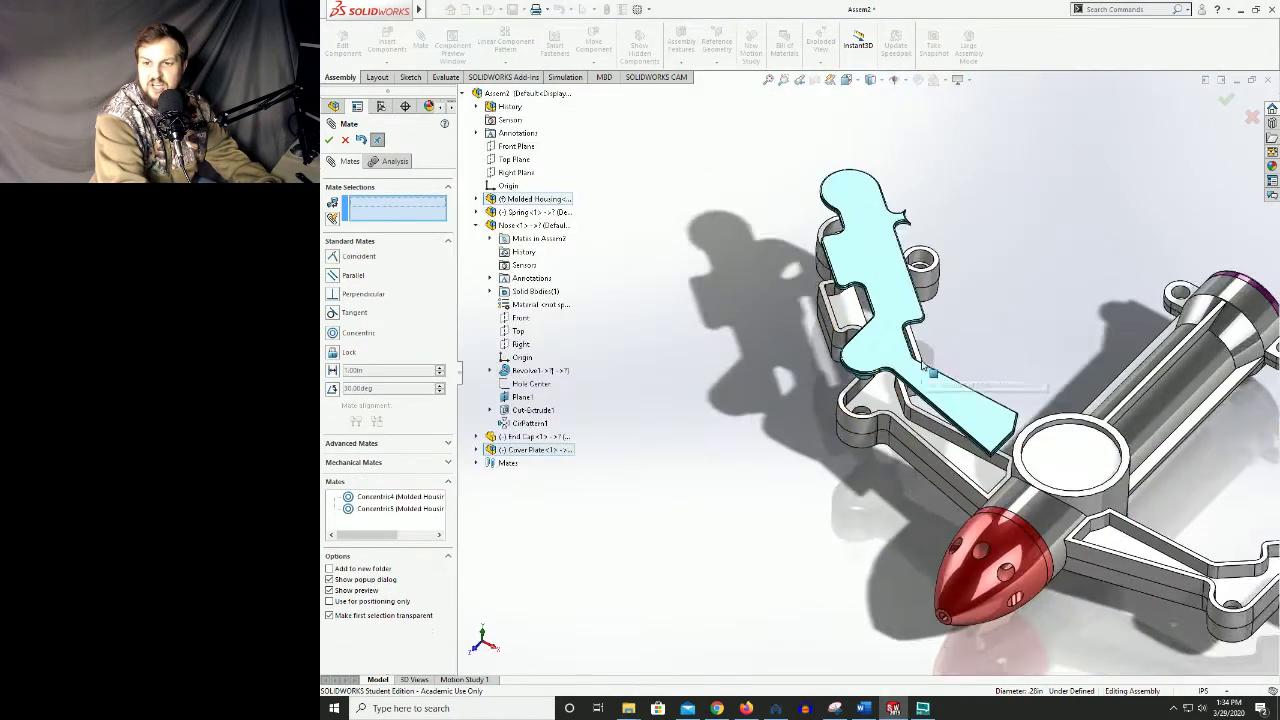
pyautogui.moveTo(880, 378); pyautogui.dragTo(964, 310, button='middle')
pyautogui.scroll(-8, 840, 400)
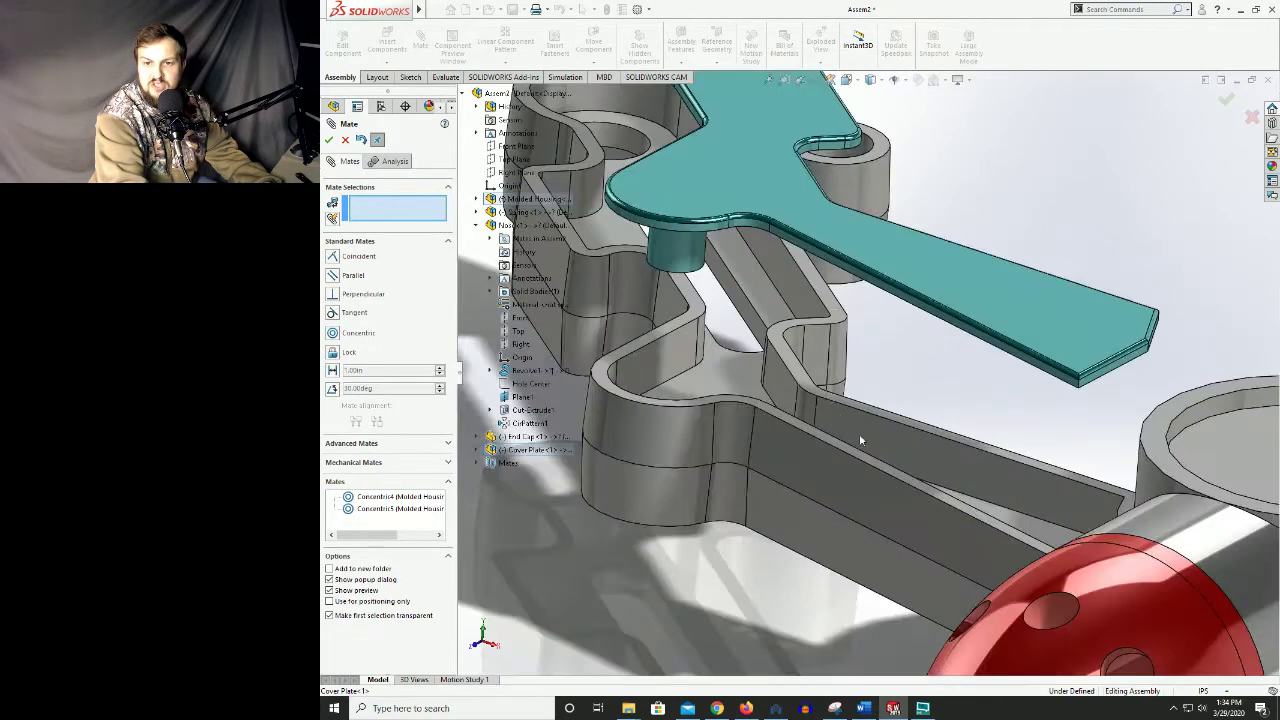
pyautogui.click(786, 340)
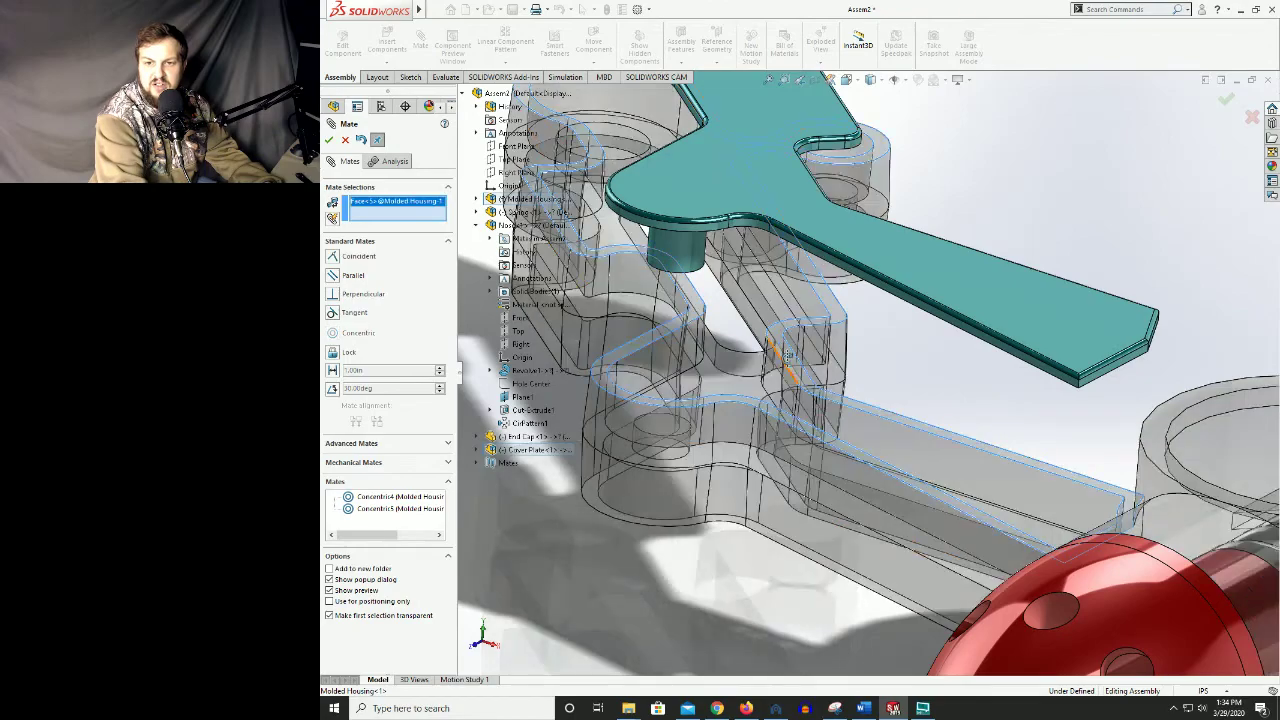
pyautogui.moveTo(790, 350)
pyautogui.mouseDown(button='middle')
pyautogui.moveTo(800, 228)
pyautogui.moveTo(782, 344)
pyautogui.mouseUp(button='middle')
pyautogui.scroll(7, 800, 229)
pyautogui.scroll(-5, 782, 345)
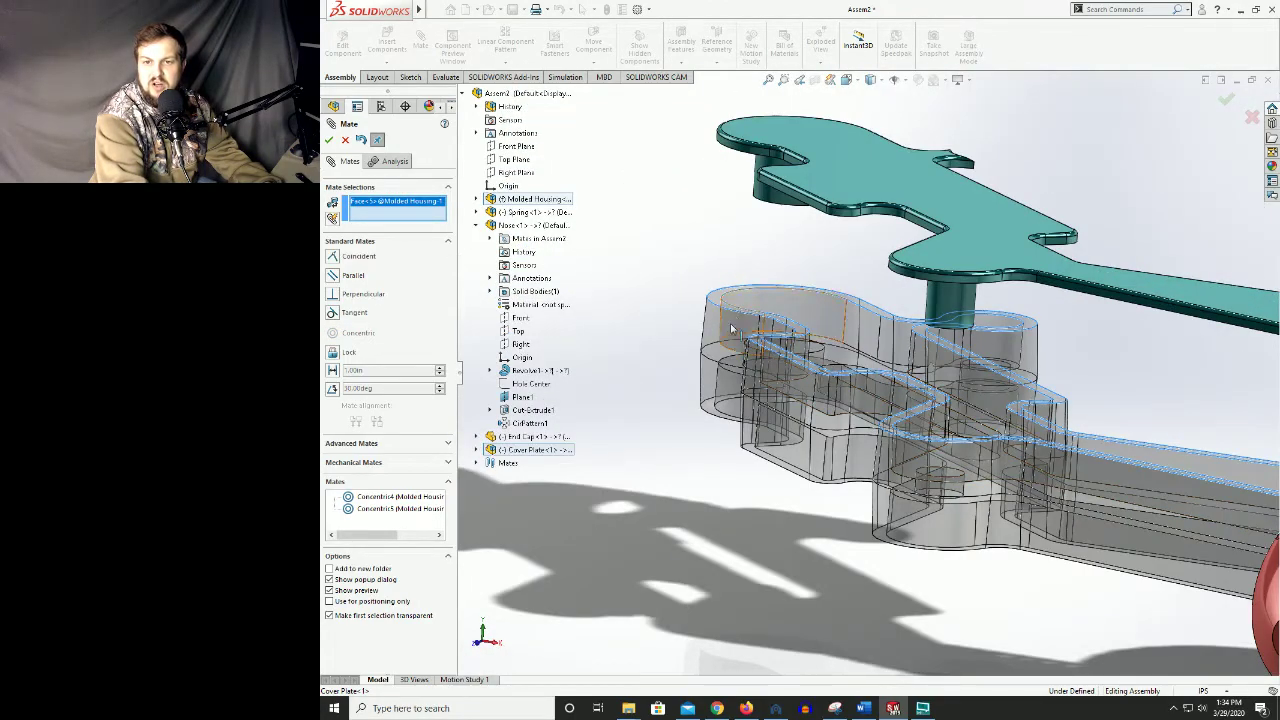
pyautogui.scroll(3, 1090, 328)
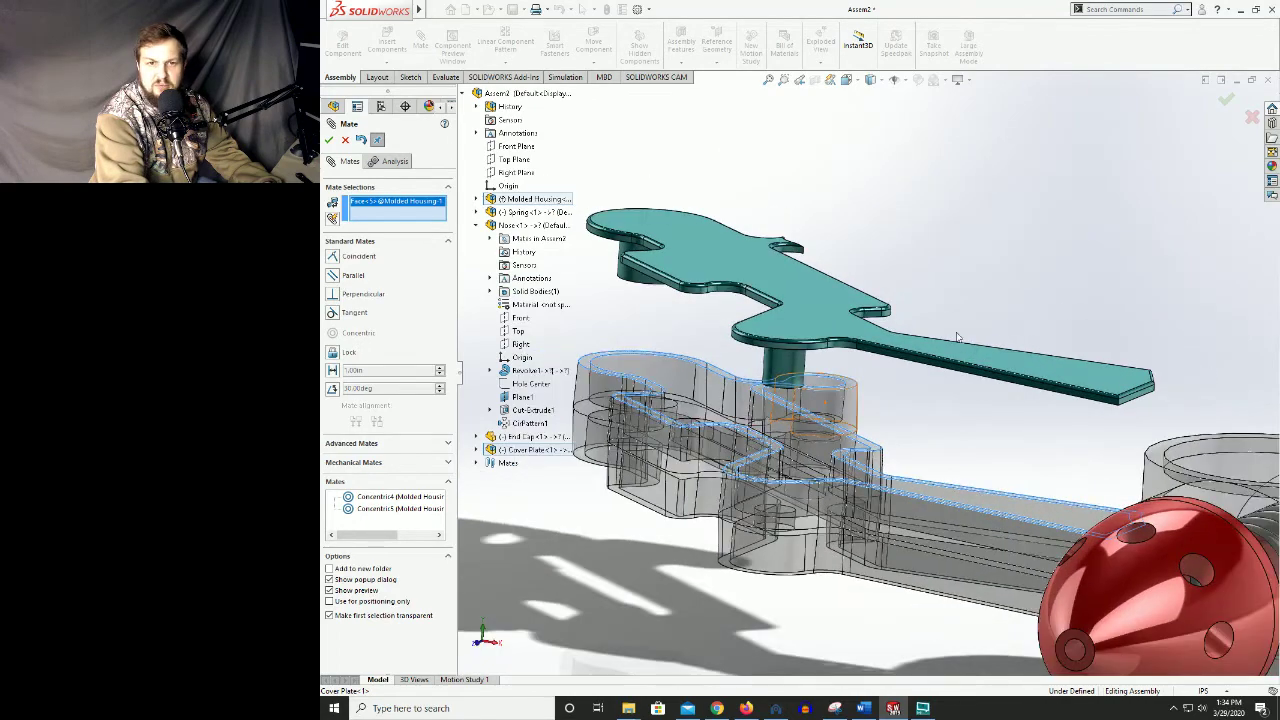
pyautogui.moveTo(978, 413); pyautogui.dragTo(974, 331, button='middle')
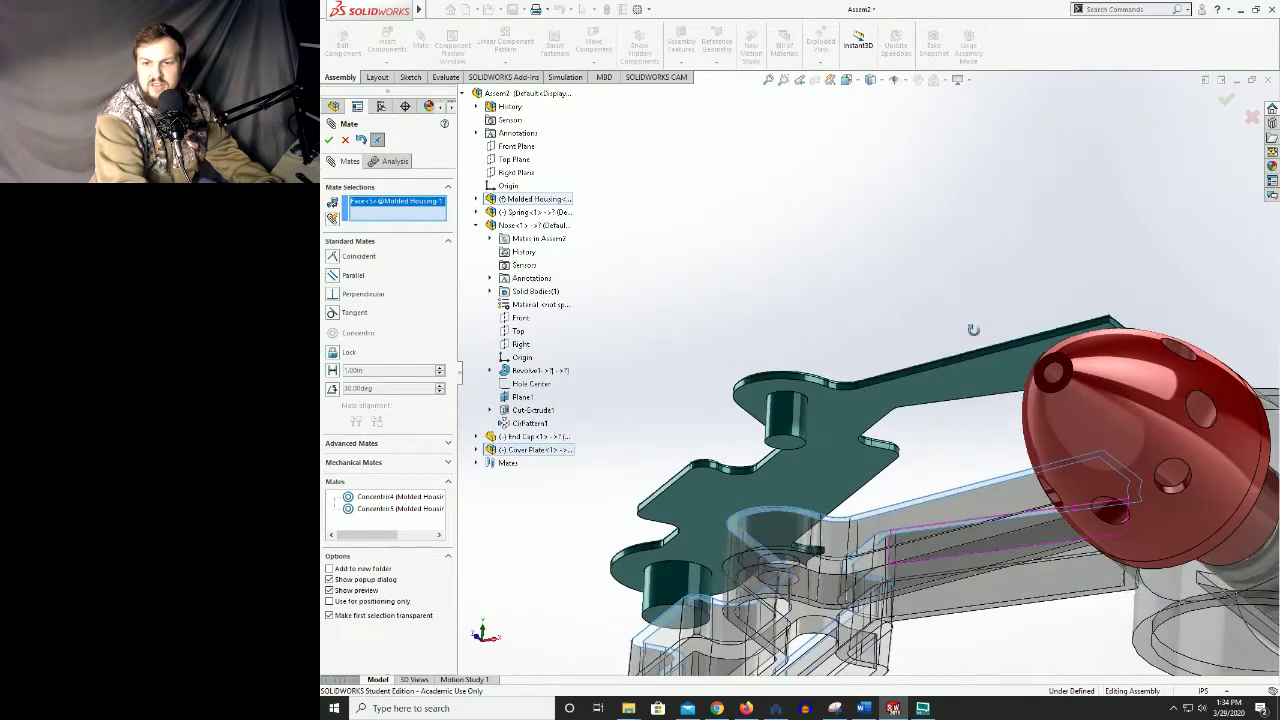
pyautogui.click(948, 389)
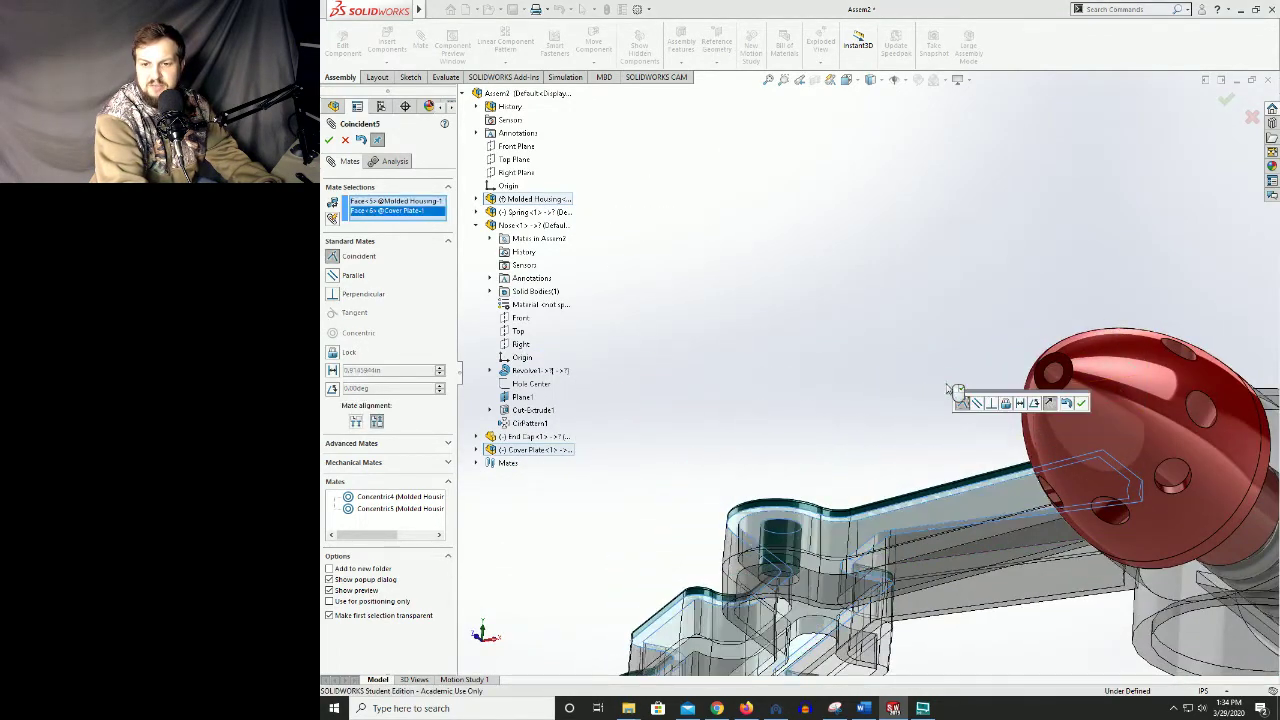
pyautogui.press('Return')
# - Finish mating and examine from below and above how the cover plate and its bosses fit in the housing's left arm
pyautogui.moveTo(914, 269); pyautogui.dragTo(897, 363, button='middle')
pyautogui.scroll(2, 873, 294)
pyautogui.moveTo(916, 280); pyautogui.dragTo(860, 412, button='middle')
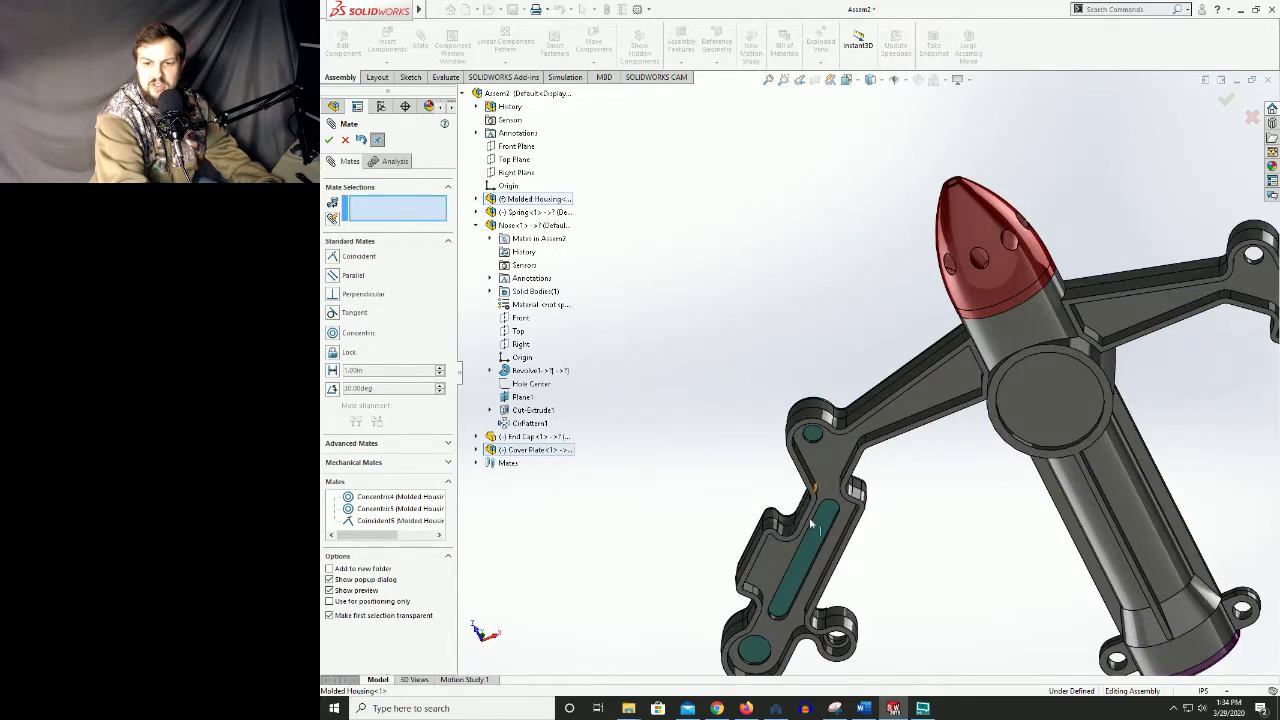
pyautogui.scroll(2, 820, 513)
pyautogui.scroll(-5, 820, 513)
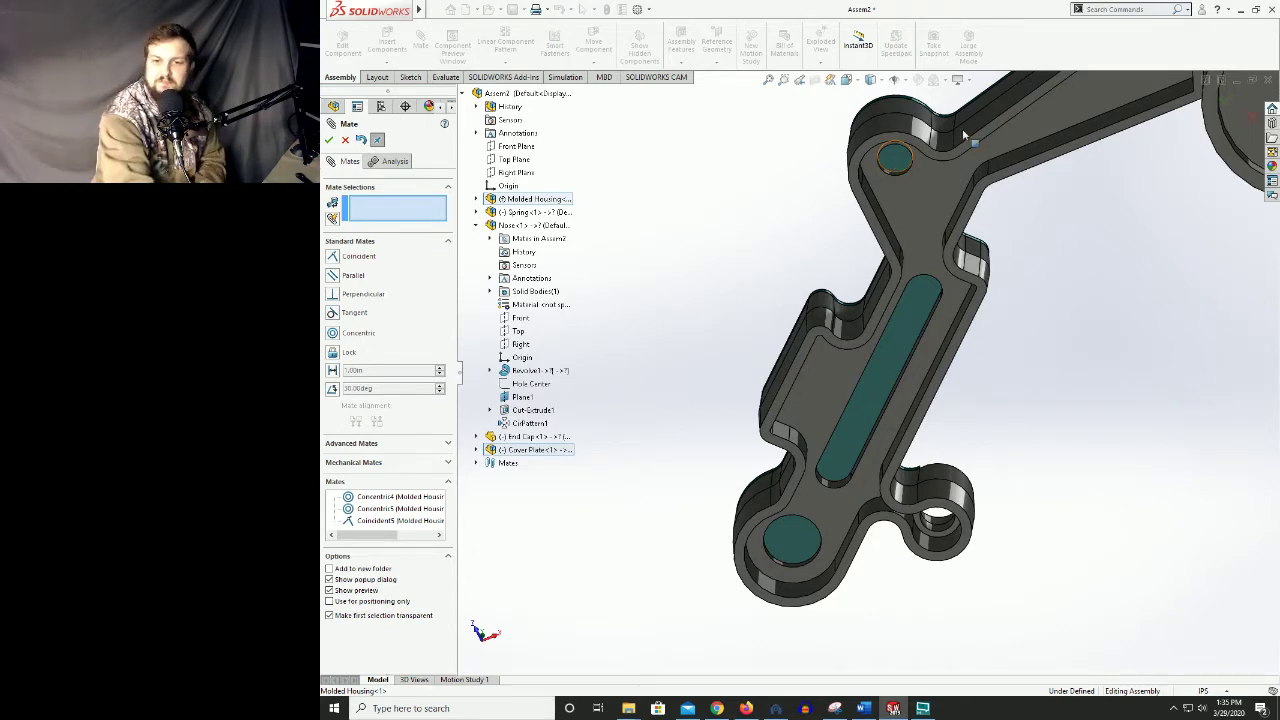
pyautogui.click(329, 139)
pyautogui.scroll(3, 778, 214)
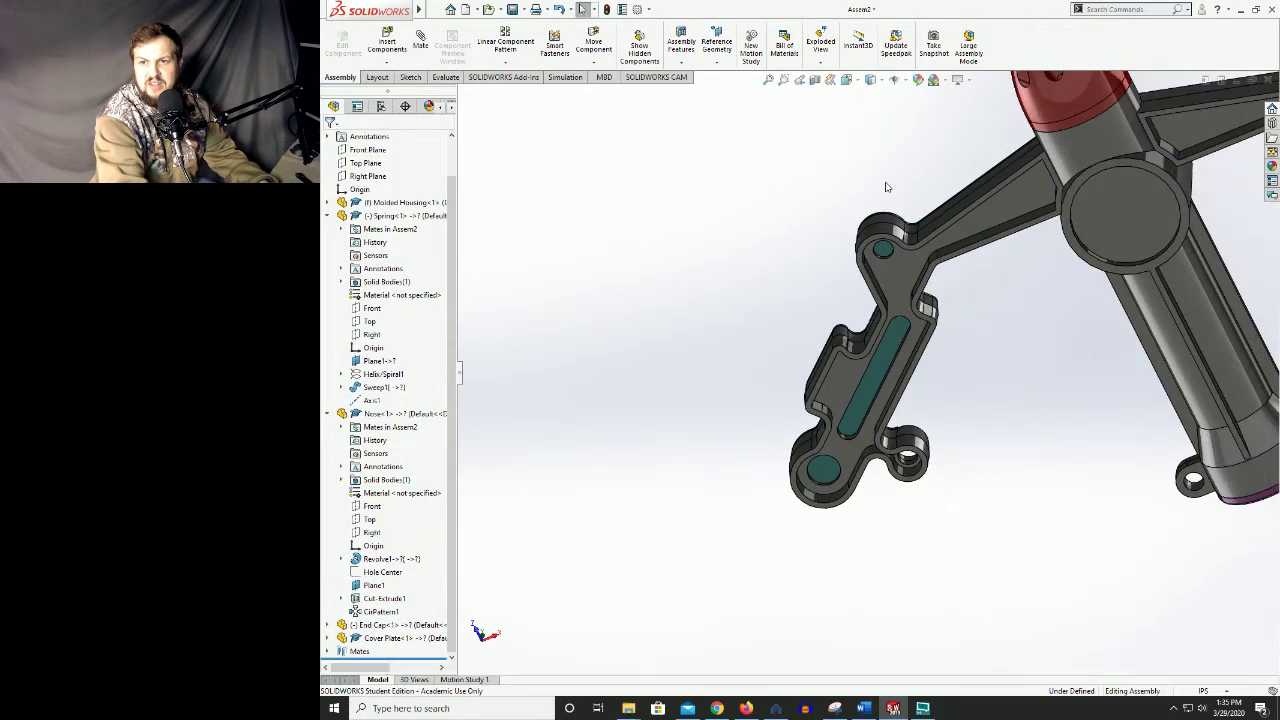
pyautogui.moveTo(886, 187); pyautogui.dragTo(866, 308, button='middle')
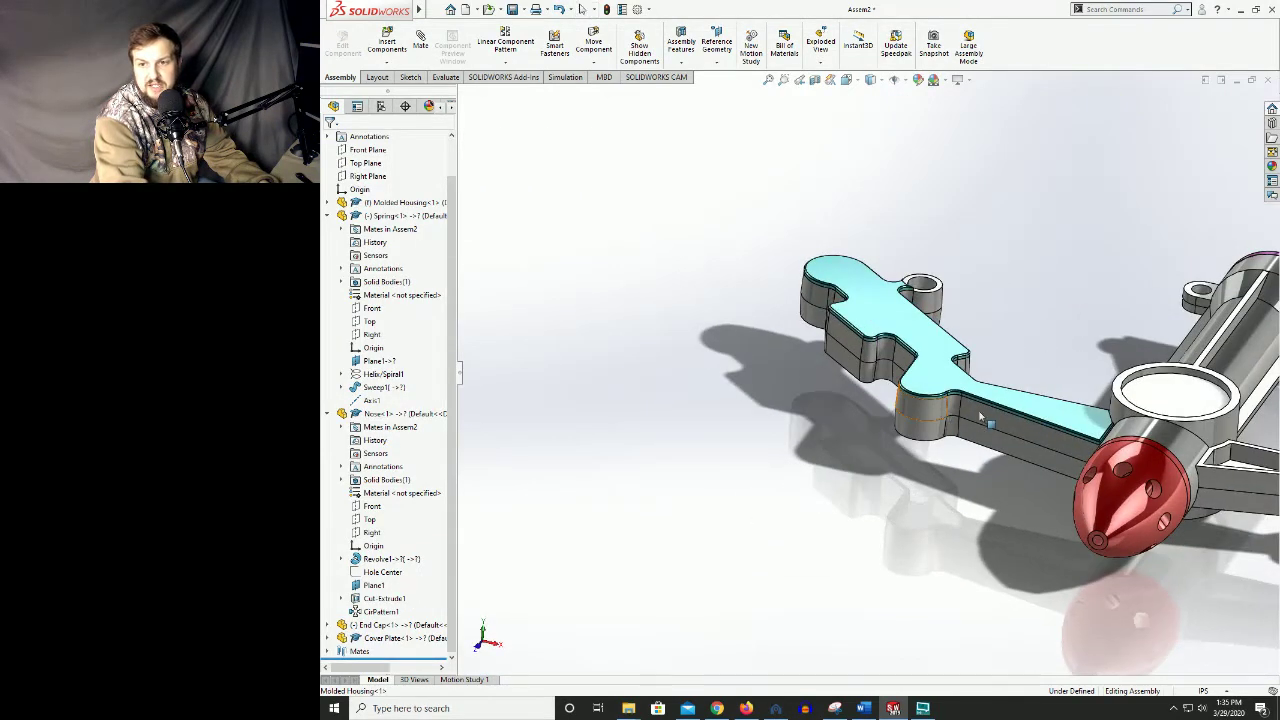
pyautogui.scroll(4, 663, 303)
pyautogui.scroll(-2, 832, 349)
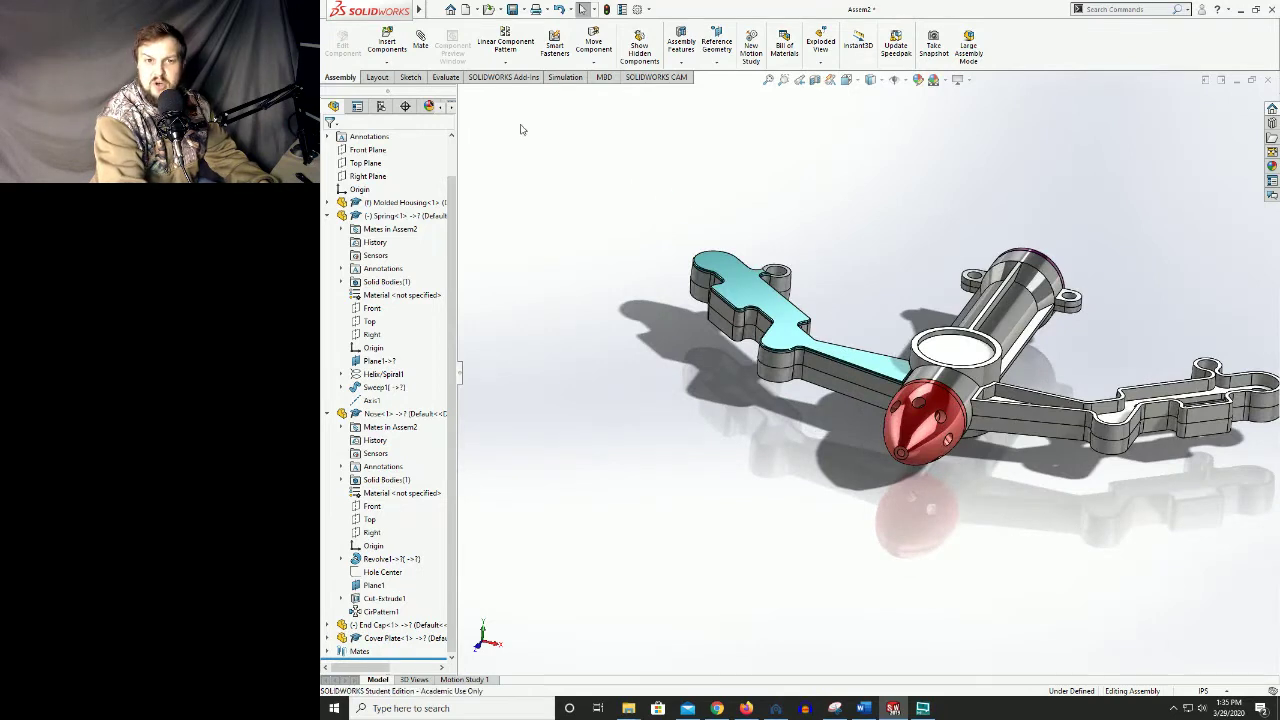
# - Insert the MirrorCover Plate part into the assembly and place it in free space in front of the housing's left arm
pyautogui.click(387, 45)
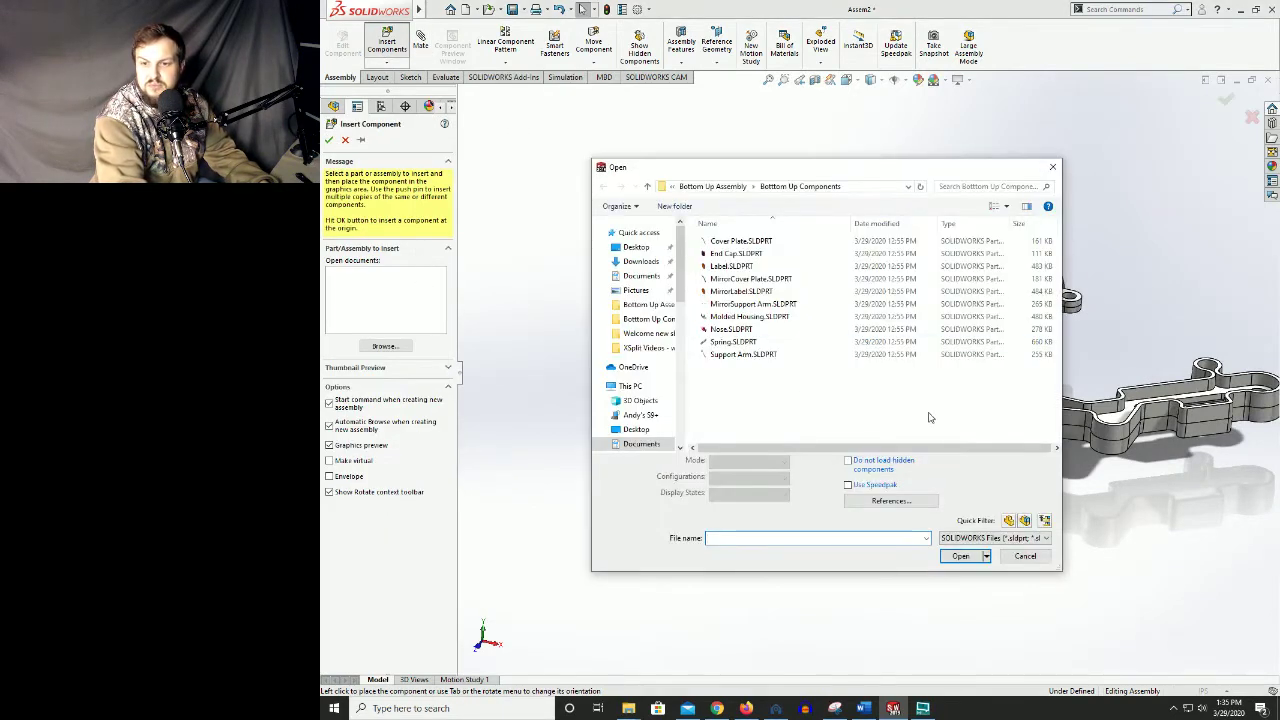
pyautogui.click(733, 279)
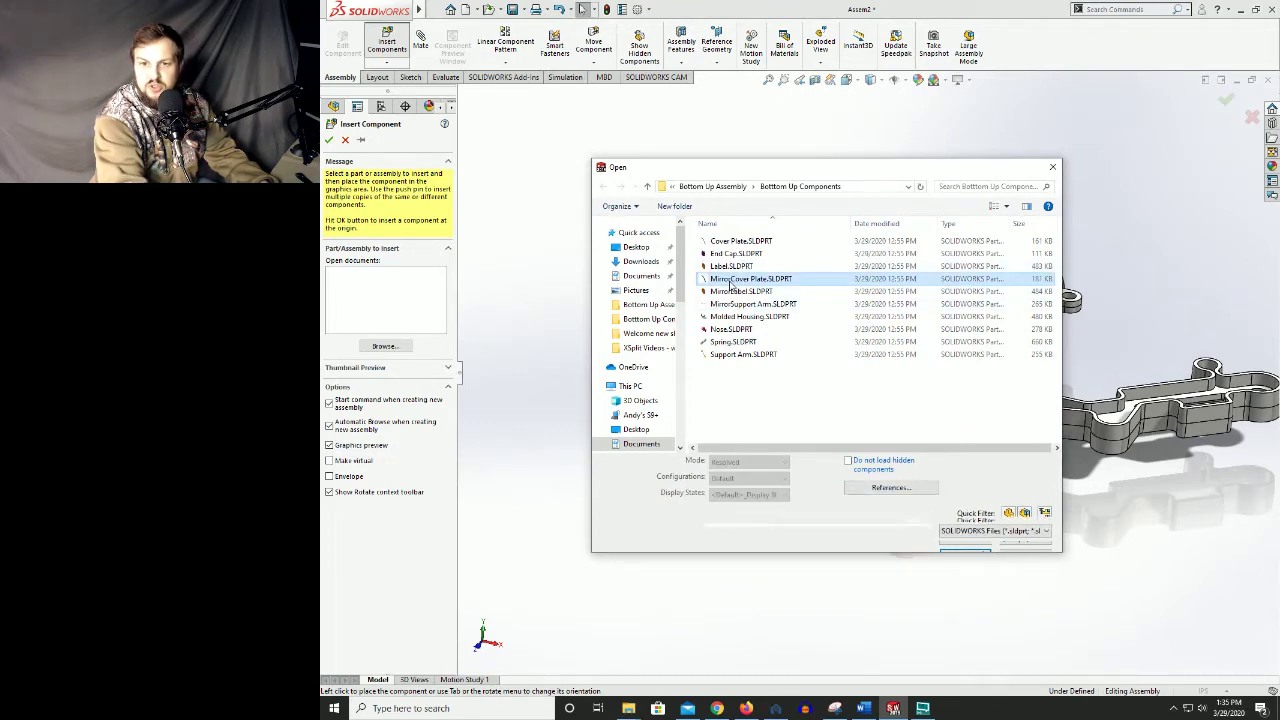
pyautogui.click(958, 555)
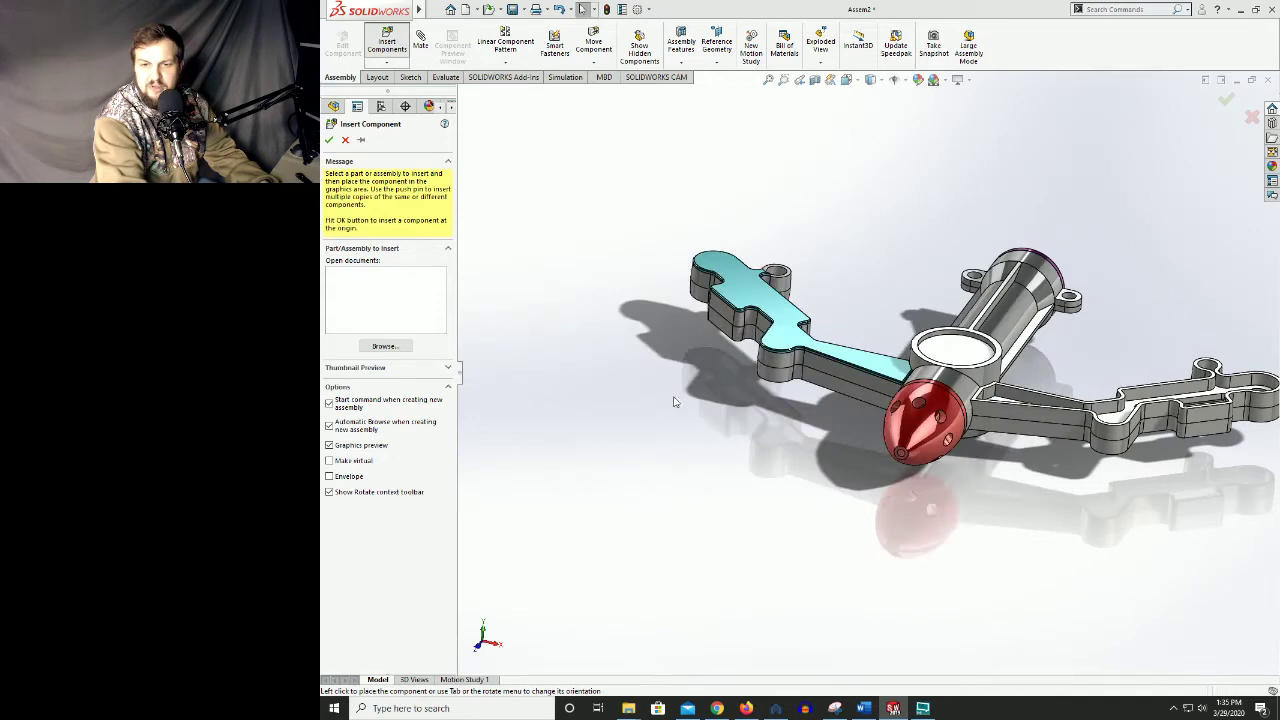
pyautogui.click(785, 458)
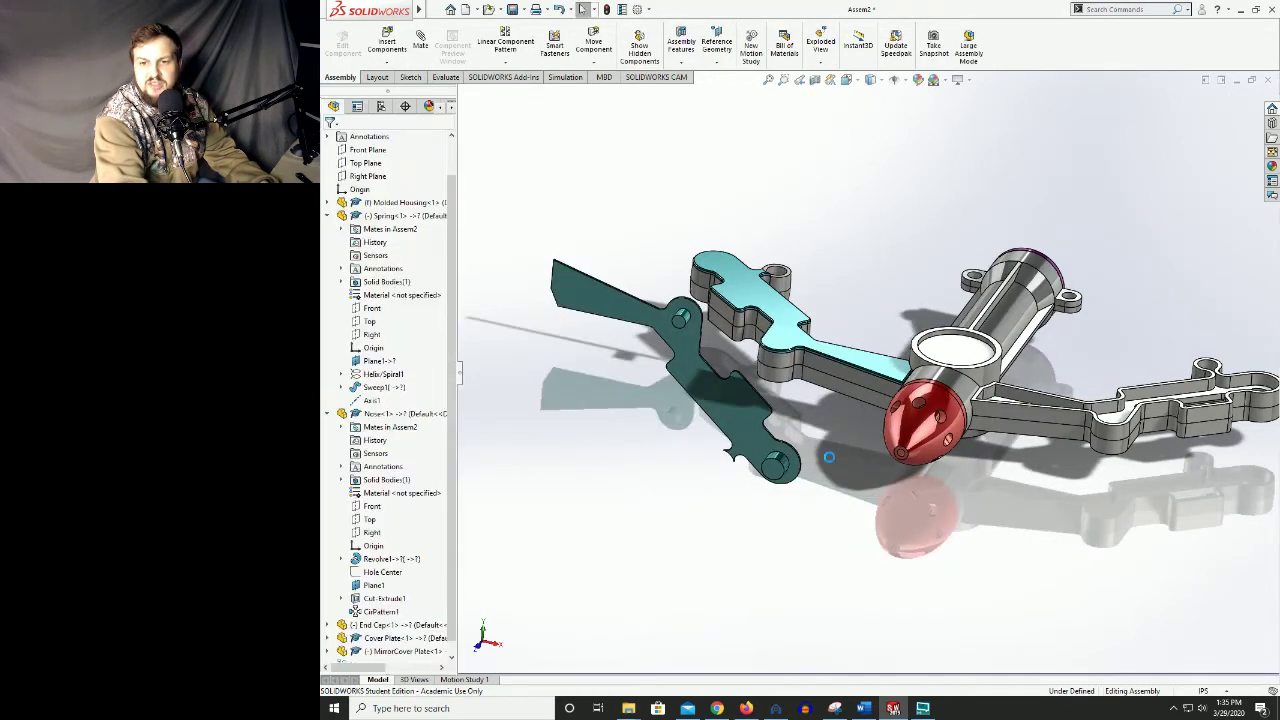
# - Mate the mirrored cover plate's larger boss concentric with the hole at the tip of the housing's left arm
pyautogui.scroll(-4, 770, 432)
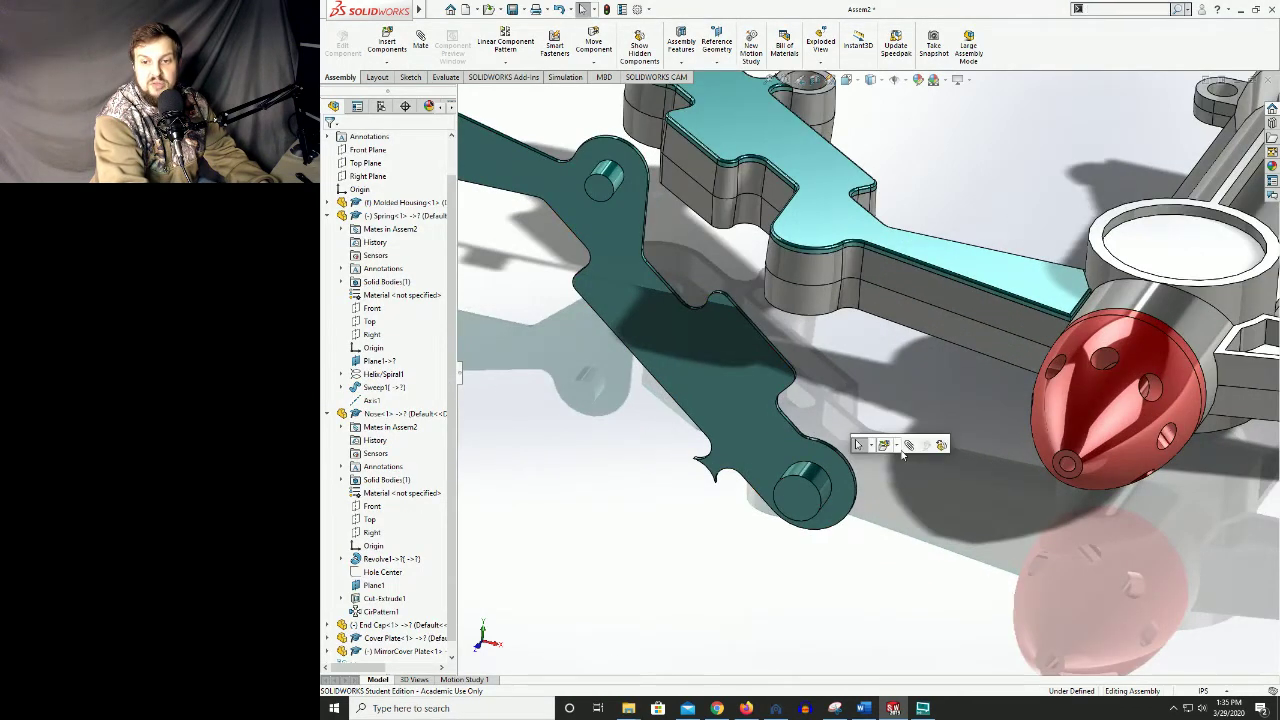
pyautogui.press('m')
pyautogui.click(824, 483)
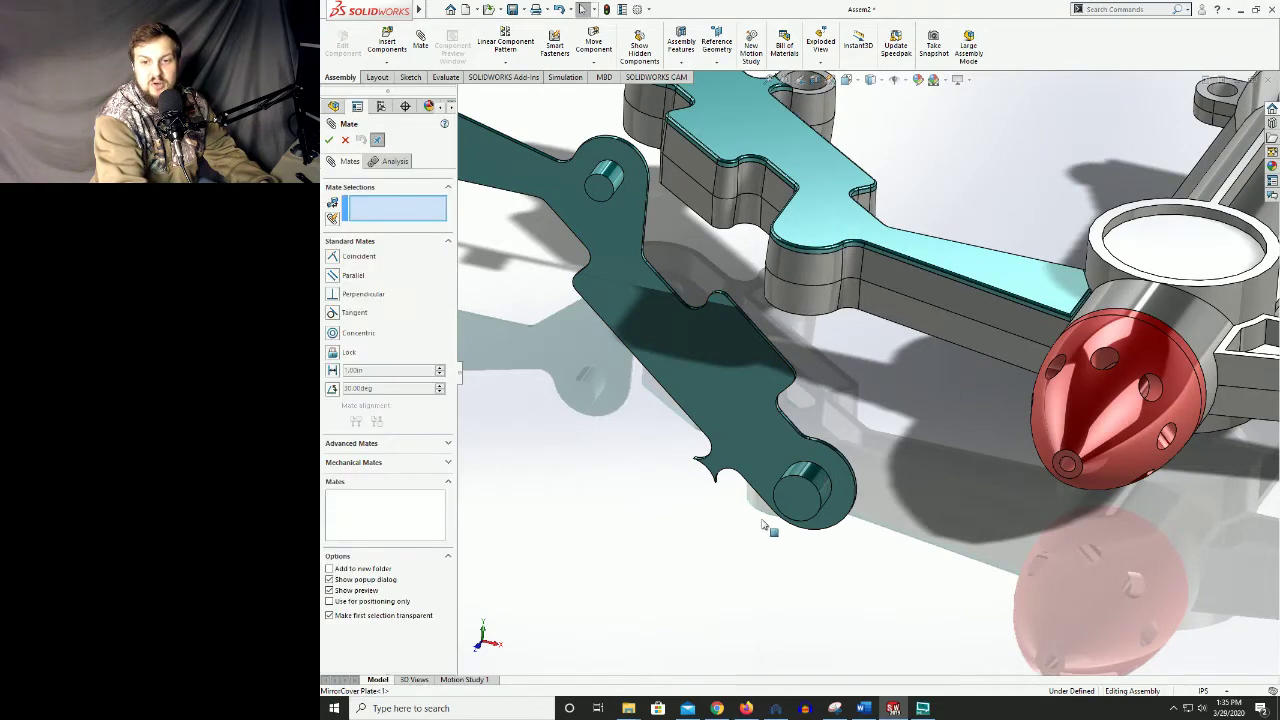
pyautogui.scroll(-5, 702, 330)
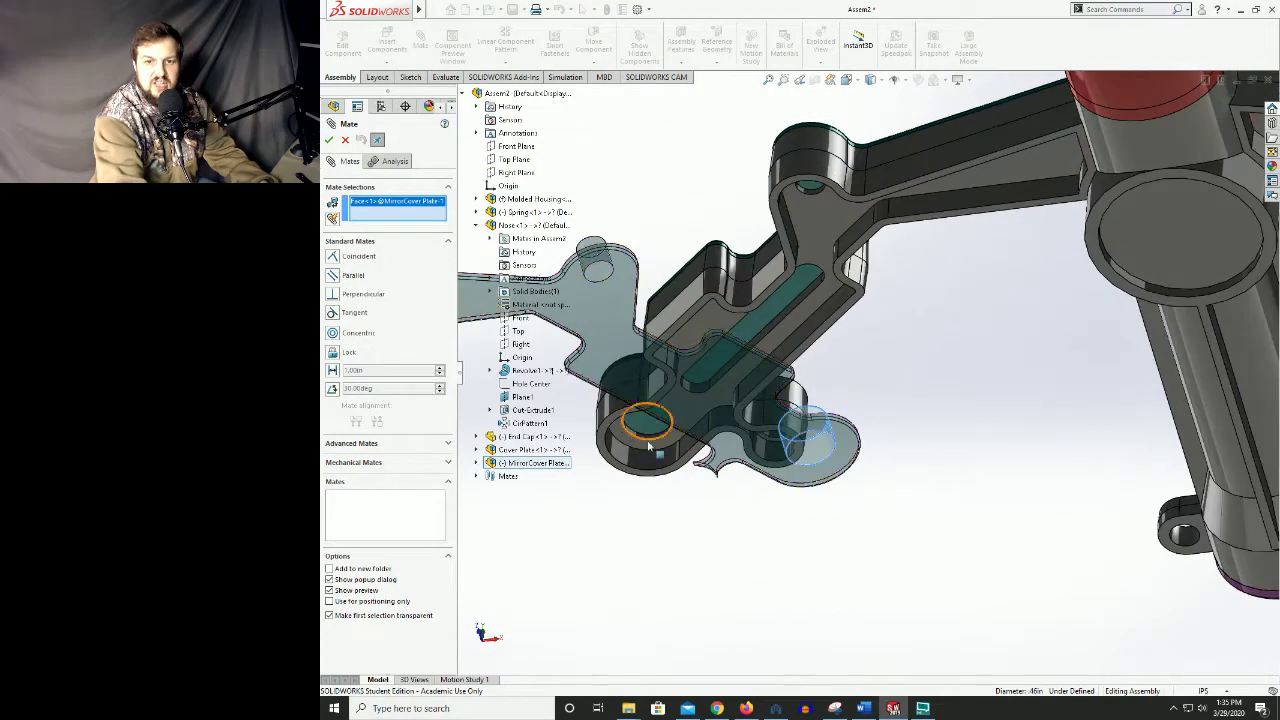
pyautogui.click(660, 420)
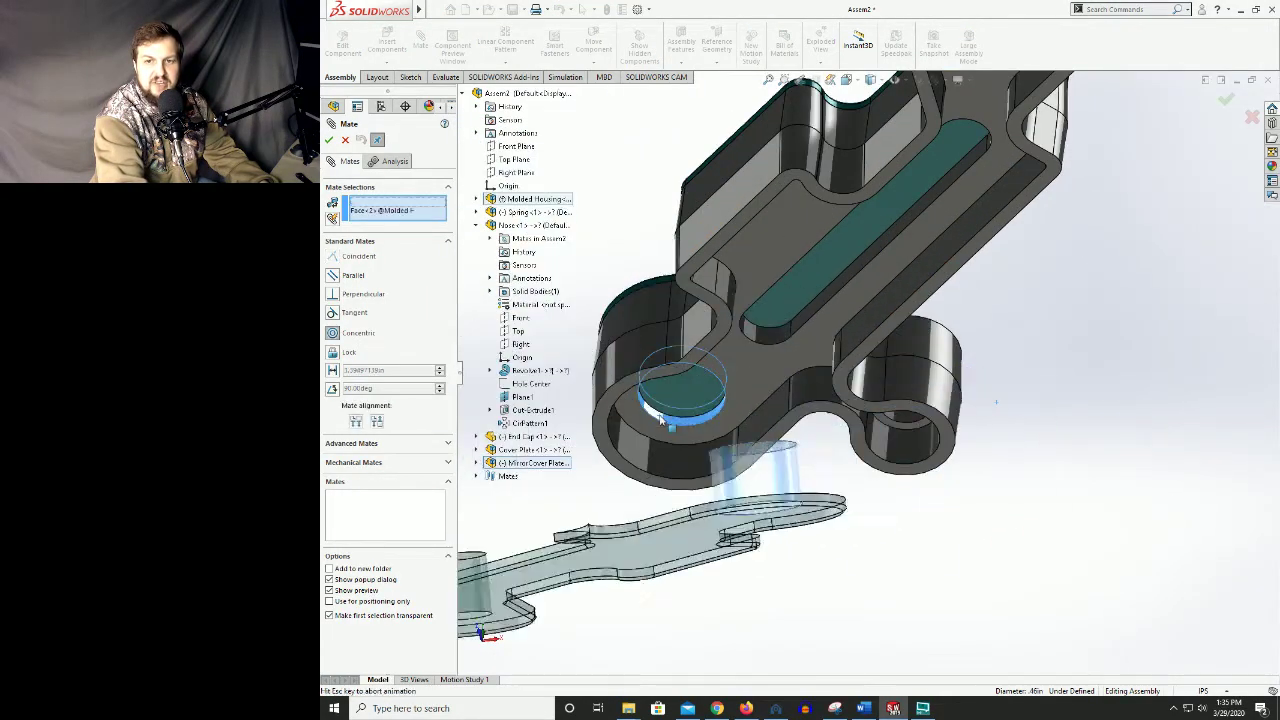
pyautogui.moveTo(700, 470); pyautogui.dragTo(714, 506, button='middle')
pyautogui.click(648, 436)
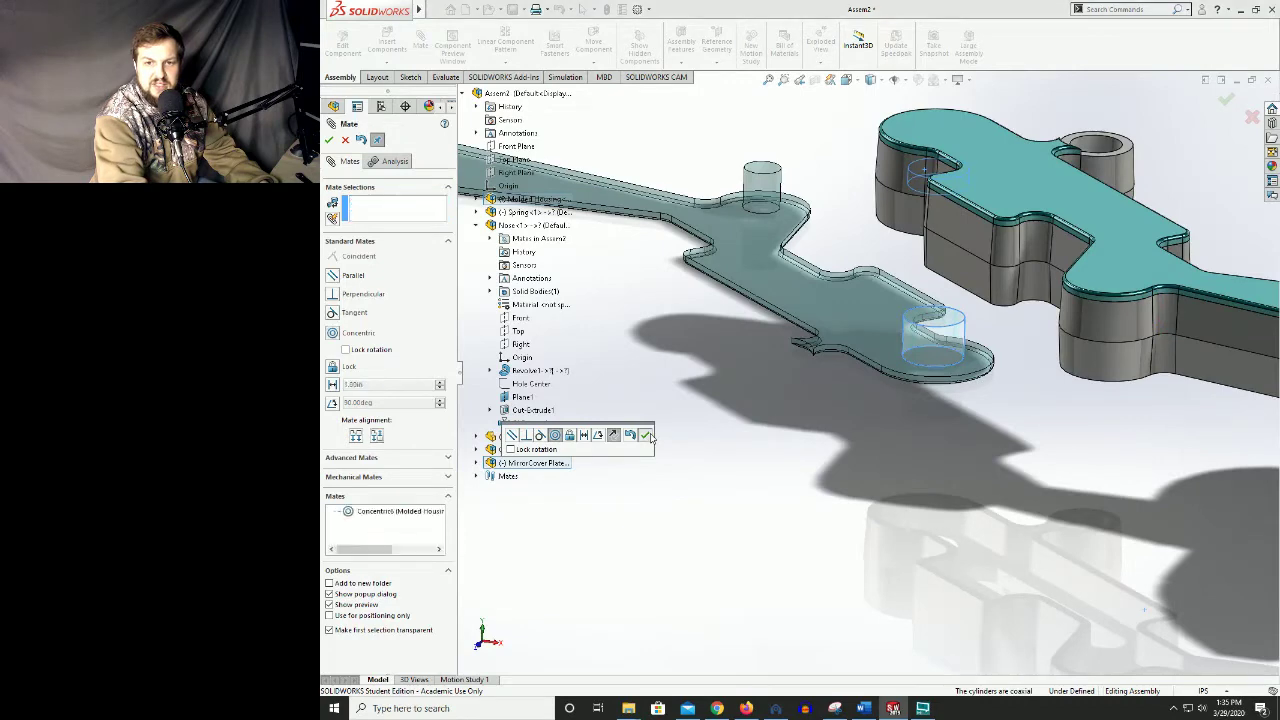
# - Mate the mirrored cover plate's smaller boss coincident with the circular edge of the first cover plate's boss at the arm's elbow
pyautogui.click(757, 184)
pyautogui.scroll(3, 1000, 370)
pyautogui.scroll(-4, 1022, 374)
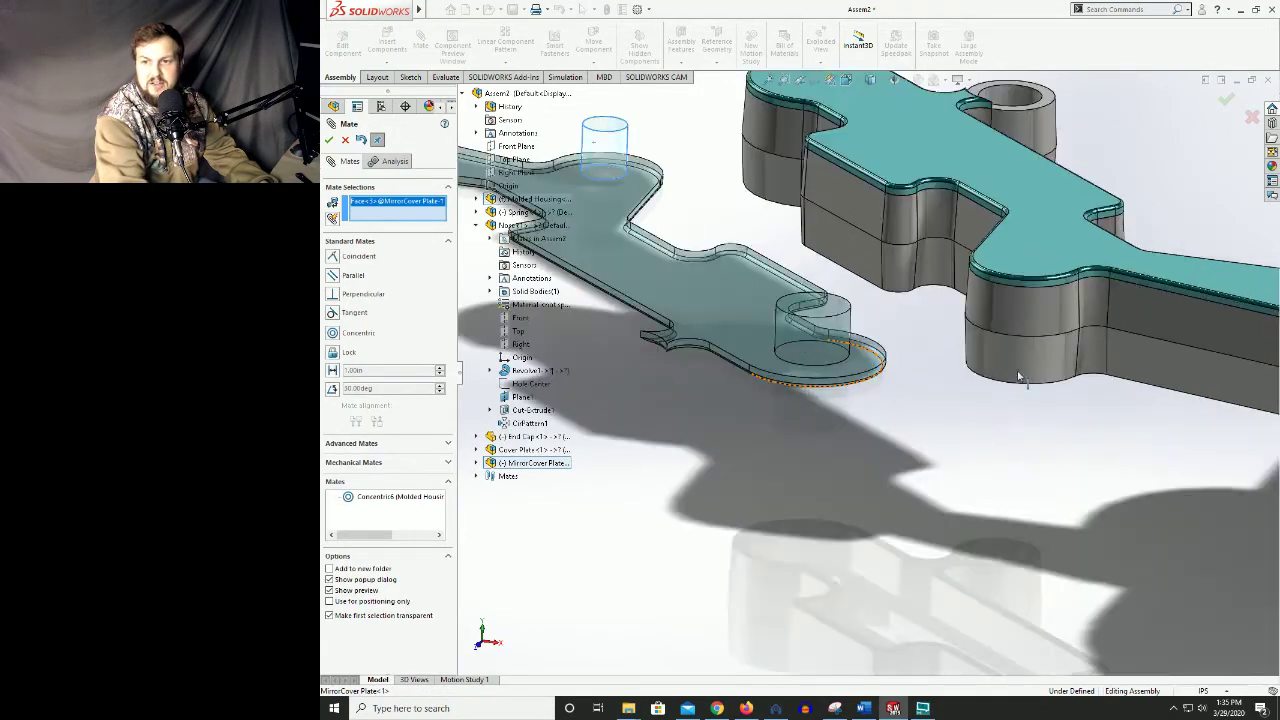
pyautogui.moveTo(1051, 423); pyautogui.dragTo(1048, 334, button='middle')
pyautogui.moveTo(1045, 432); pyautogui.dragTo(1037, 383, button='middle')
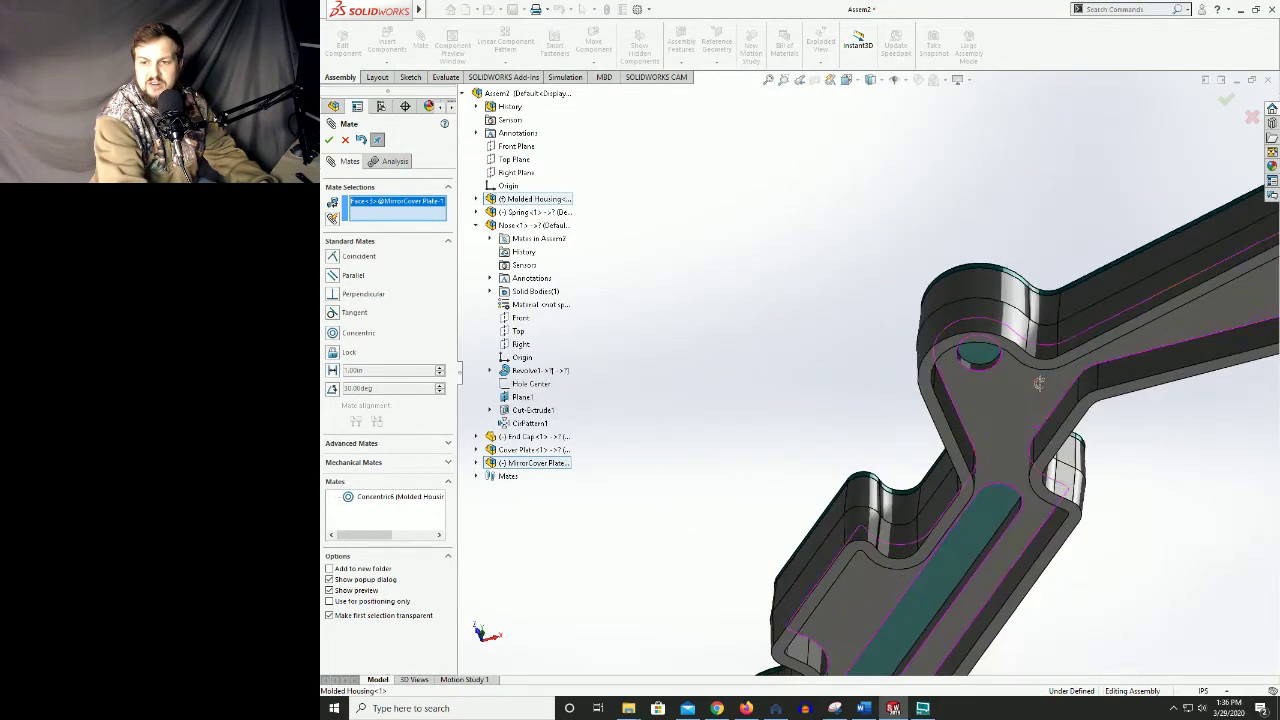
pyautogui.click(975, 368)
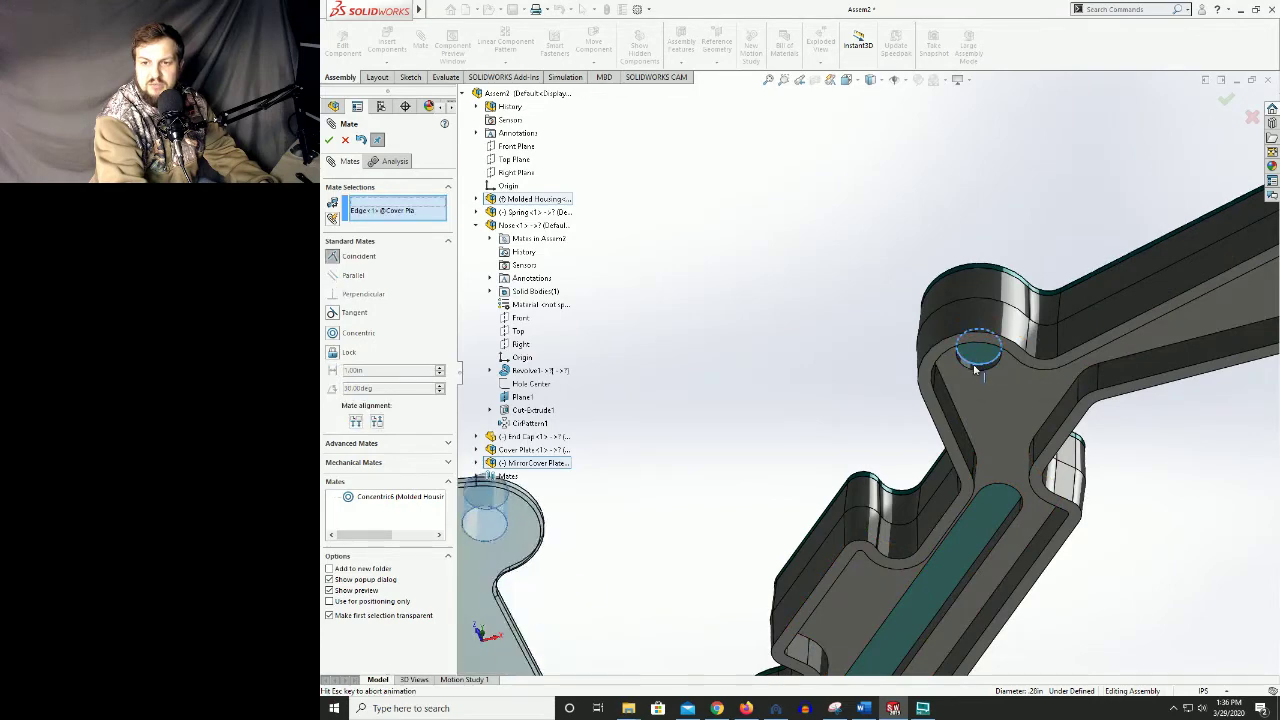
pyautogui.click(982, 337)
pyautogui.scroll(3, 999, 395)
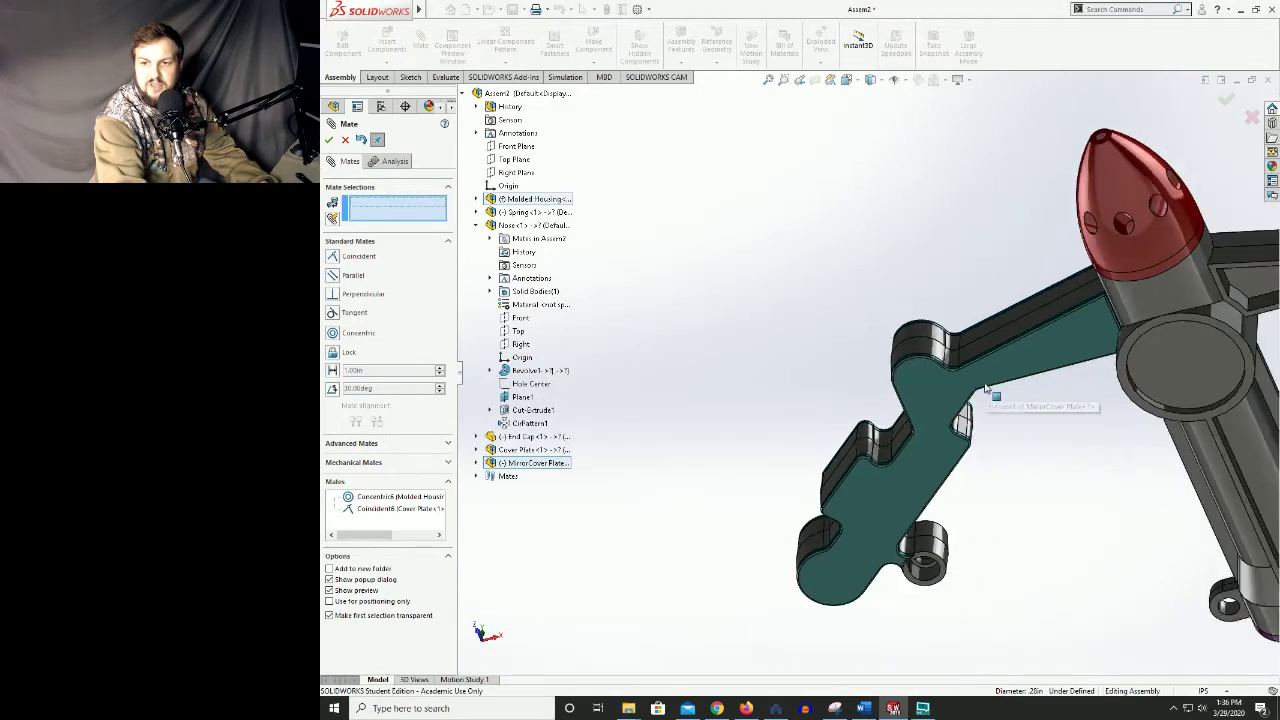
# - Mate the mirrored cover plate's boss-side face coincident with the lower rim face of the housing's left arm
pyautogui.scroll(-4, 951, 362)
pyautogui.scroll(-2, 897, 360)
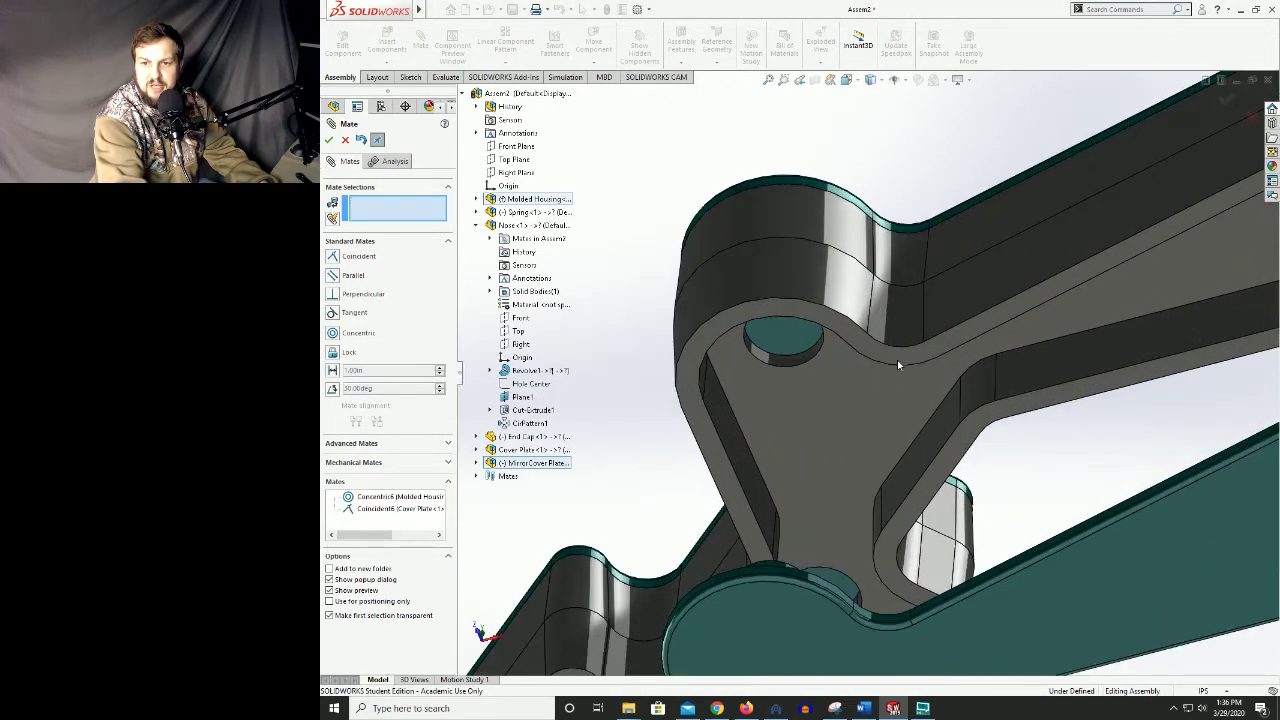
pyautogui.click(897, 360)
pyautogui.scroll(-4, 860, 388)
pyautogui.scroll(5, 708, 362)
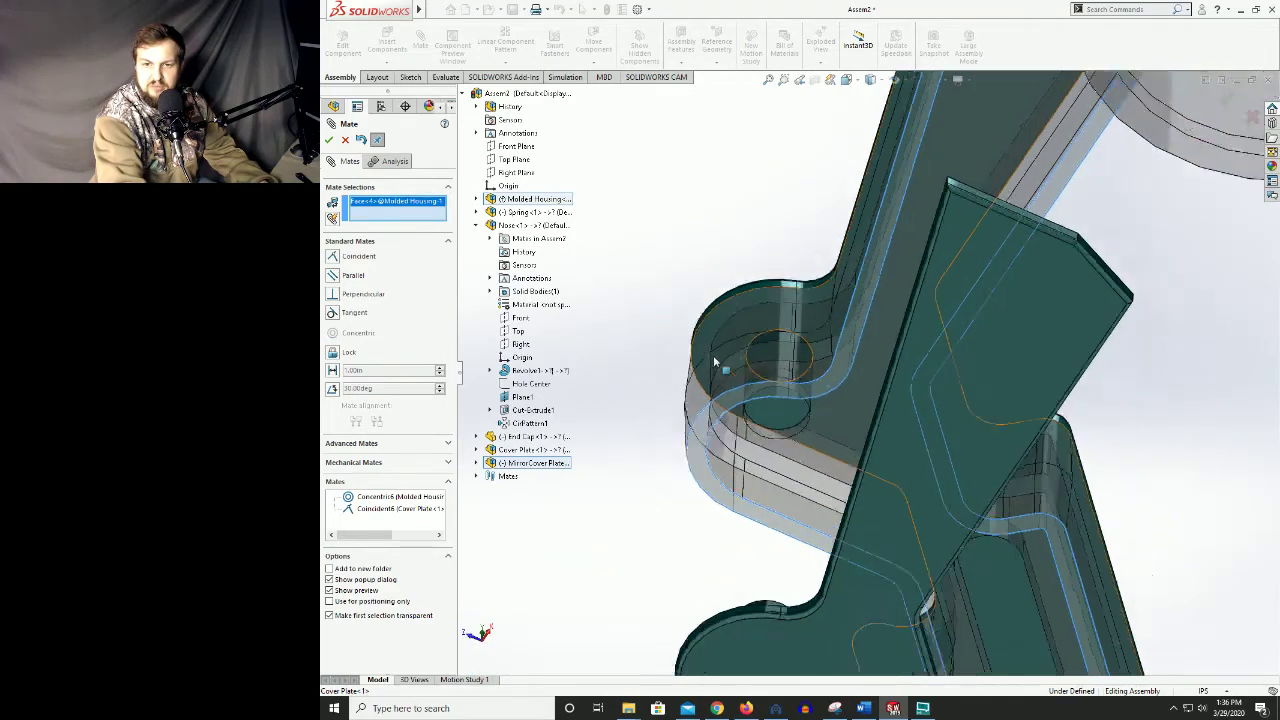
pyautogui.moveTo(708, 362); pyautogui.dragTo(818, 496, button='middle')
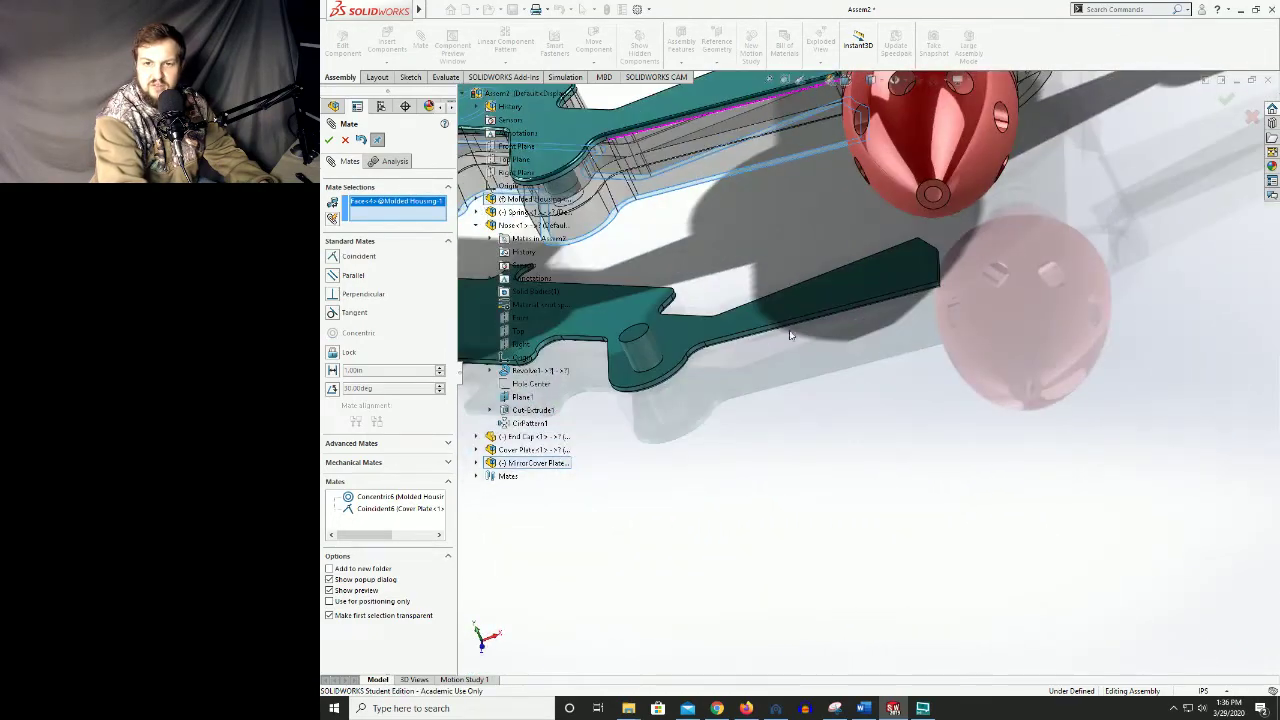
pyautogui.scroll(-2, 795, 312)
pyautogui.click(812, 257)
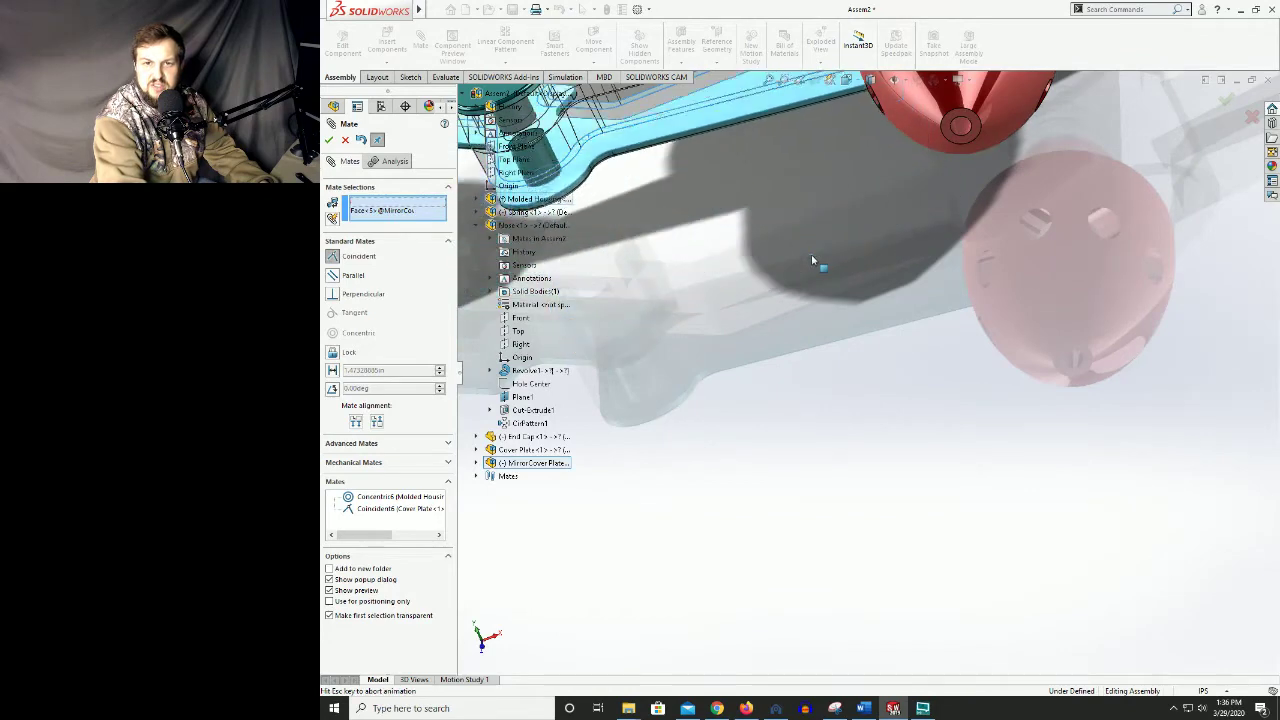
pyautogui.rightClick(817, 262)
pyautogui.scroll(4, 760, 257)
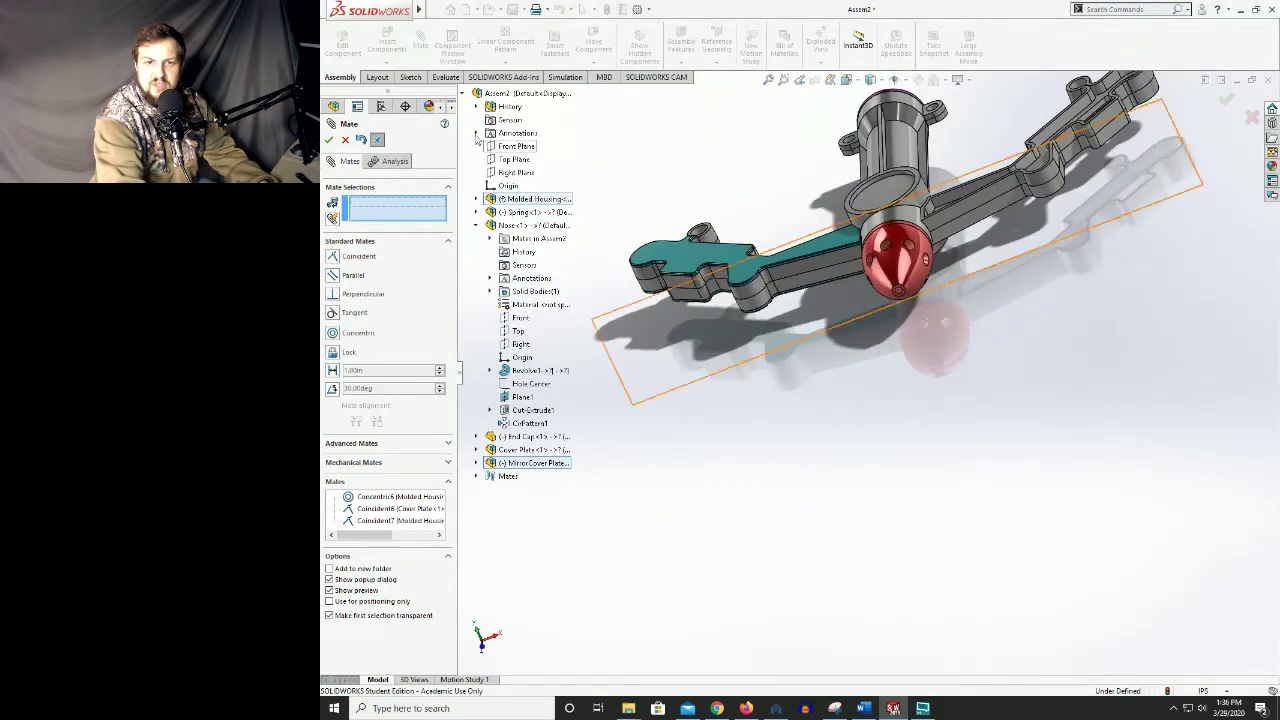
# - Finish mating and inspect the fit of both cover plates on the housing's left arm from above and below
pyautogui.click(329, 140)
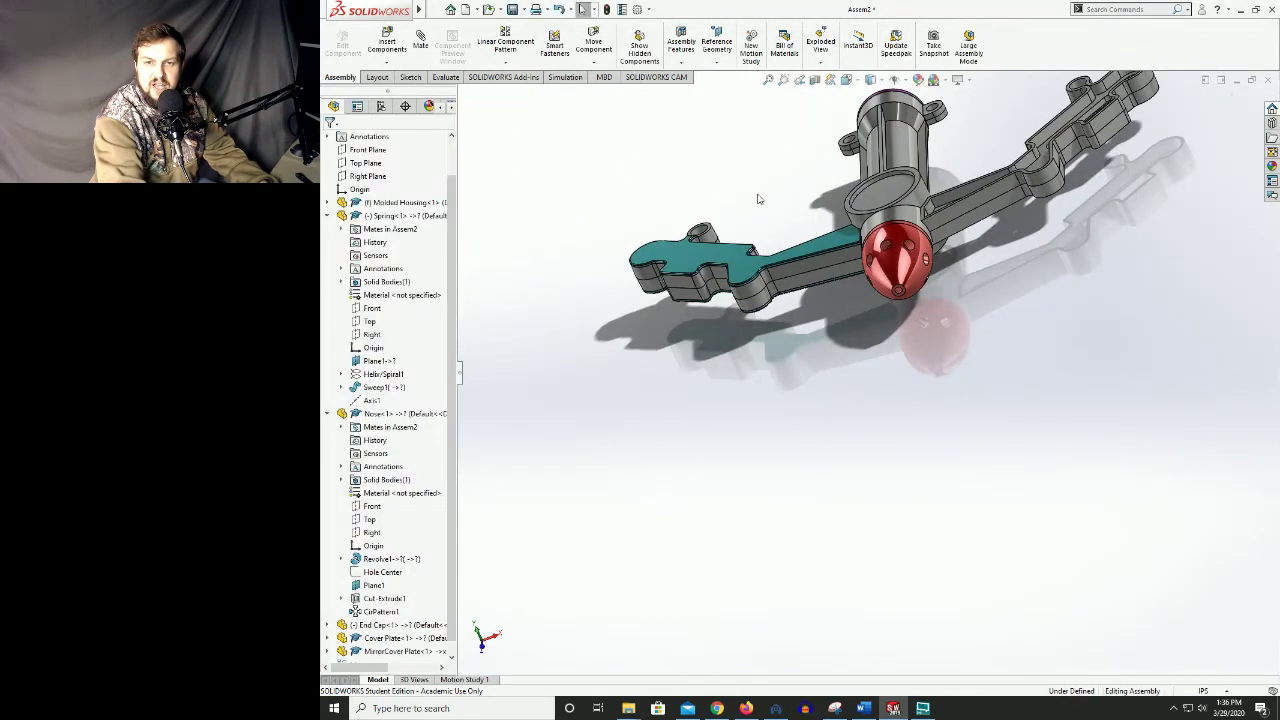
pyautogui.moveTo(869, 372); pyautogui.dragTo(866, 247, button='middle')
pyautogui.scroll(-3, 867, 248)
pyautogui.click(724, 154)
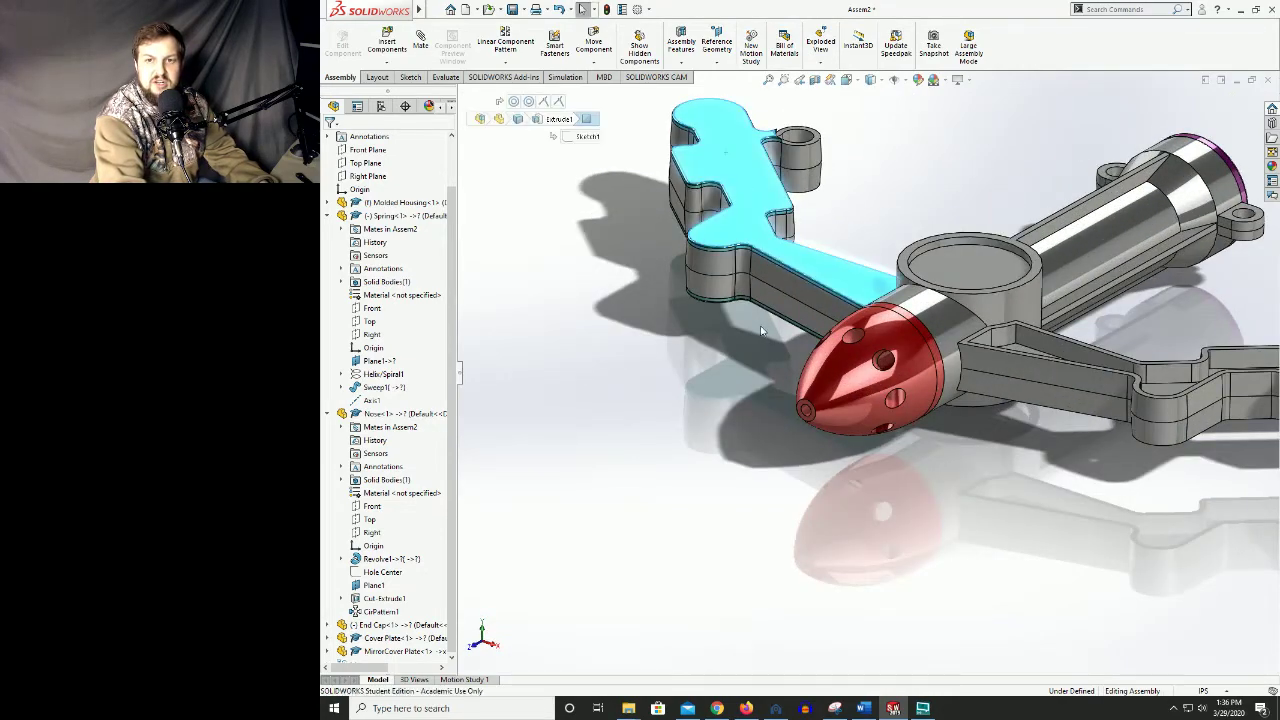
pyautogui.moveTo(724, 154); pyautogui.dragTo(757, 305, button='middle')
pyautogui.click(751, 338)
pyautogui.scroll(3, 866, 223)
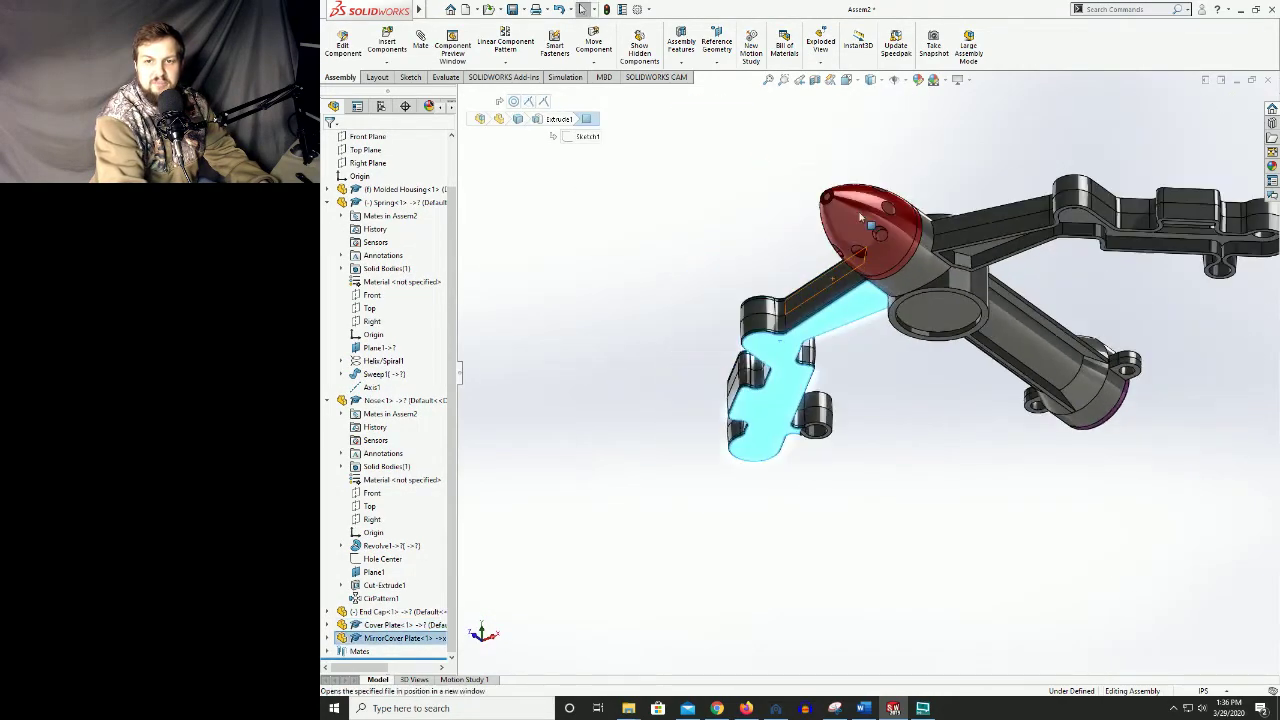
pyautogui.click(912, 160)
pyautogui.moveTo(926, 154); pyautogui.dragTo(952, 247, button='middle')
pyautogui.scroll(-4, 981, 313)
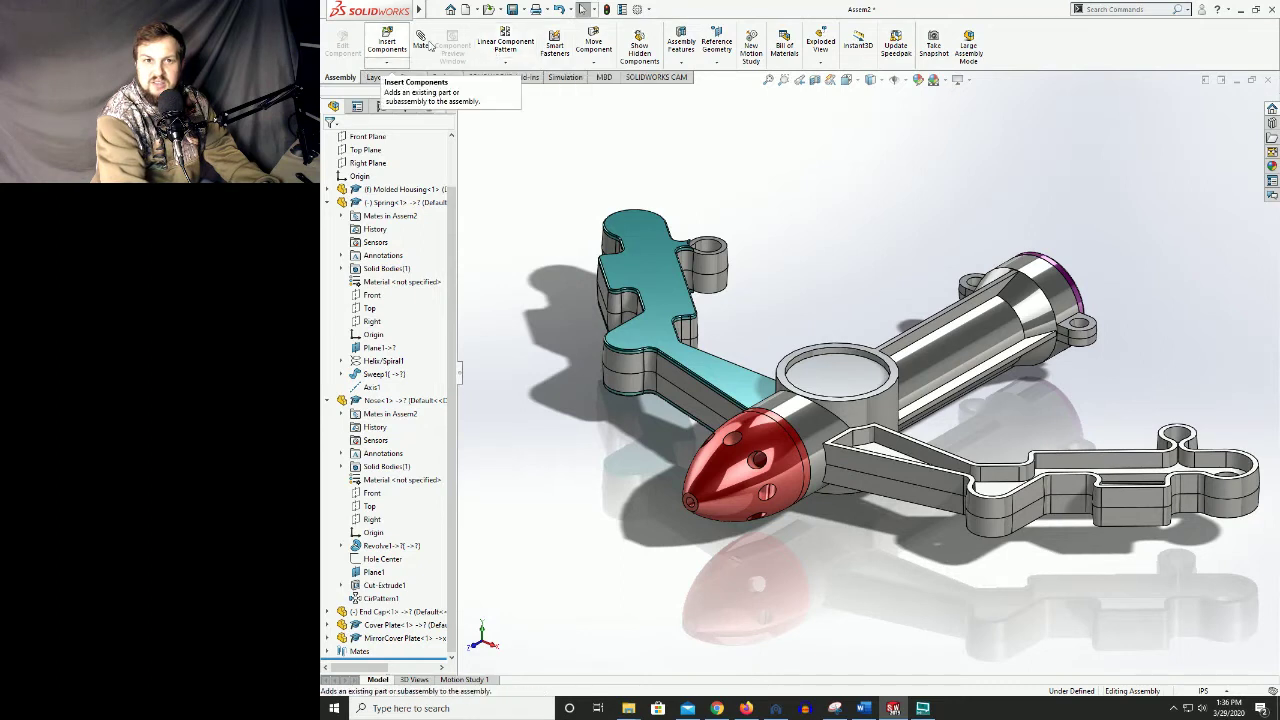
# - Start a Mirror Components feature using the assembly's Right Plane as the mirror plane
pyautogui.click(510, 64)
pyautogui.click(513, 67)
pyautogui.click(509, 63)
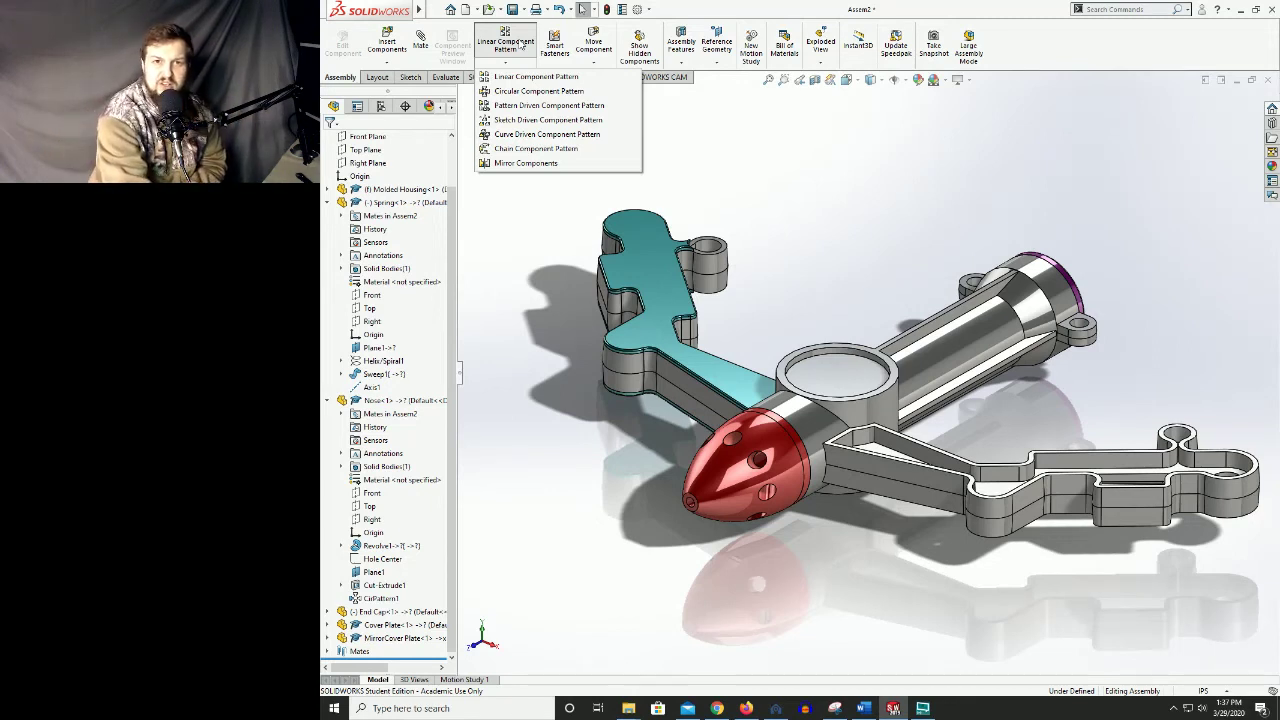
pyautogui.click(524, 163)
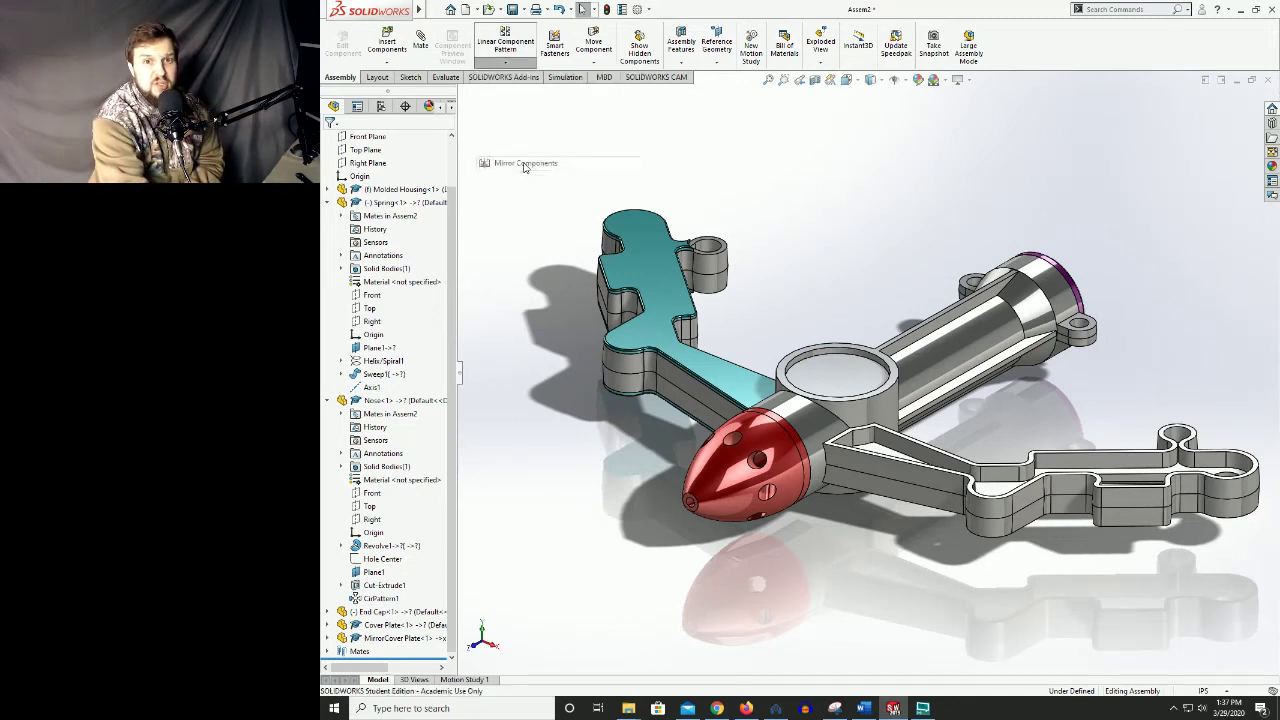
pyautogui.press('f')
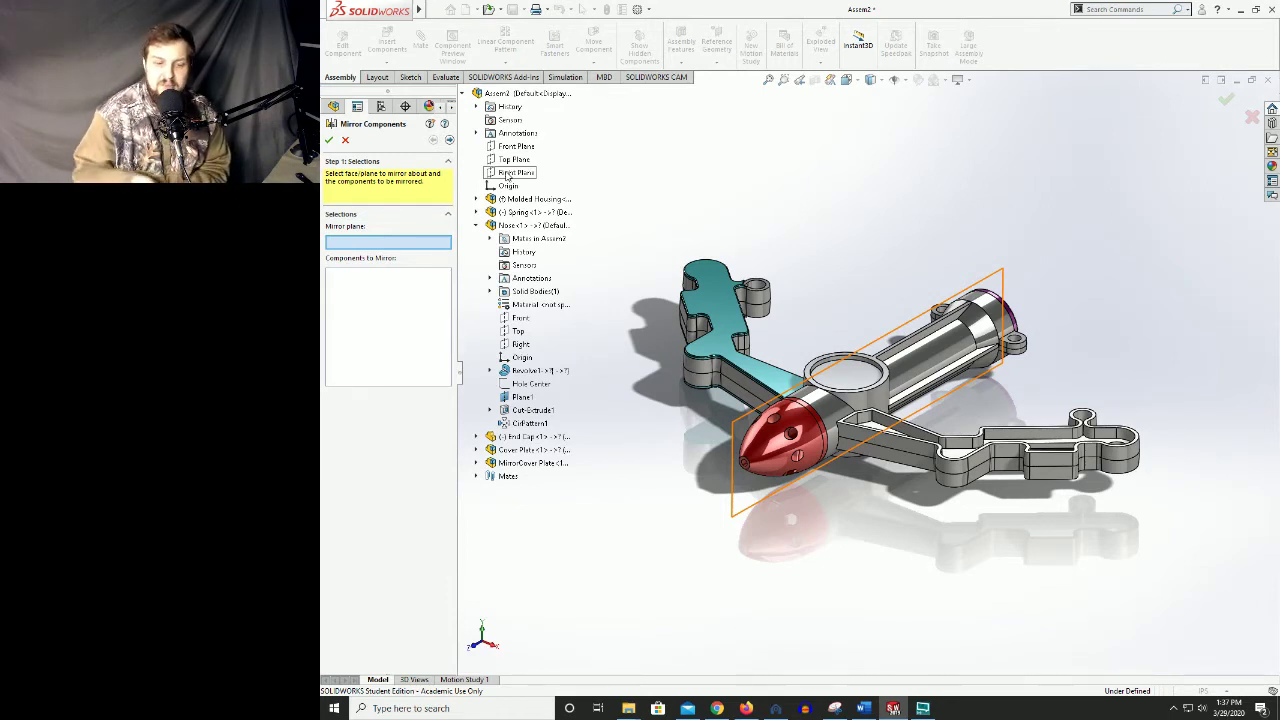
pyautogui.click(516, 172)
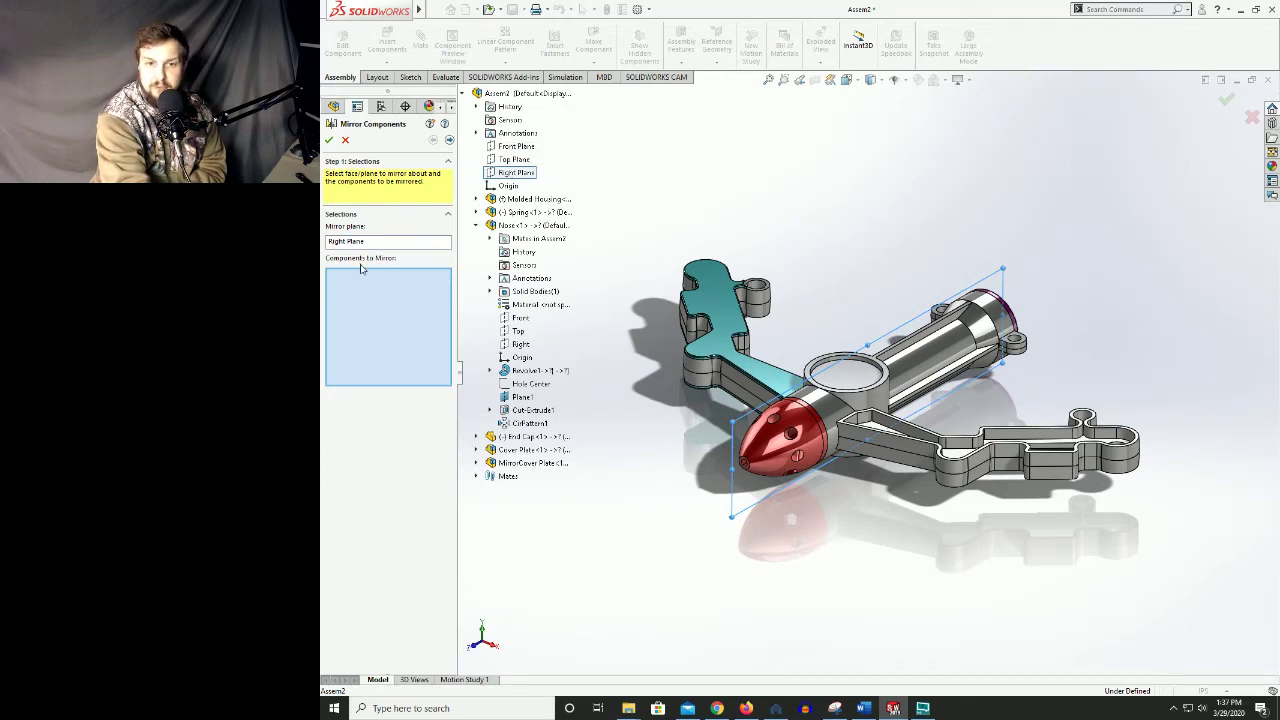
# - Mirror the Cover Plate and MirrorCover Plate from the housing's left arm to its right arm
pyautogui.click(722, 352)
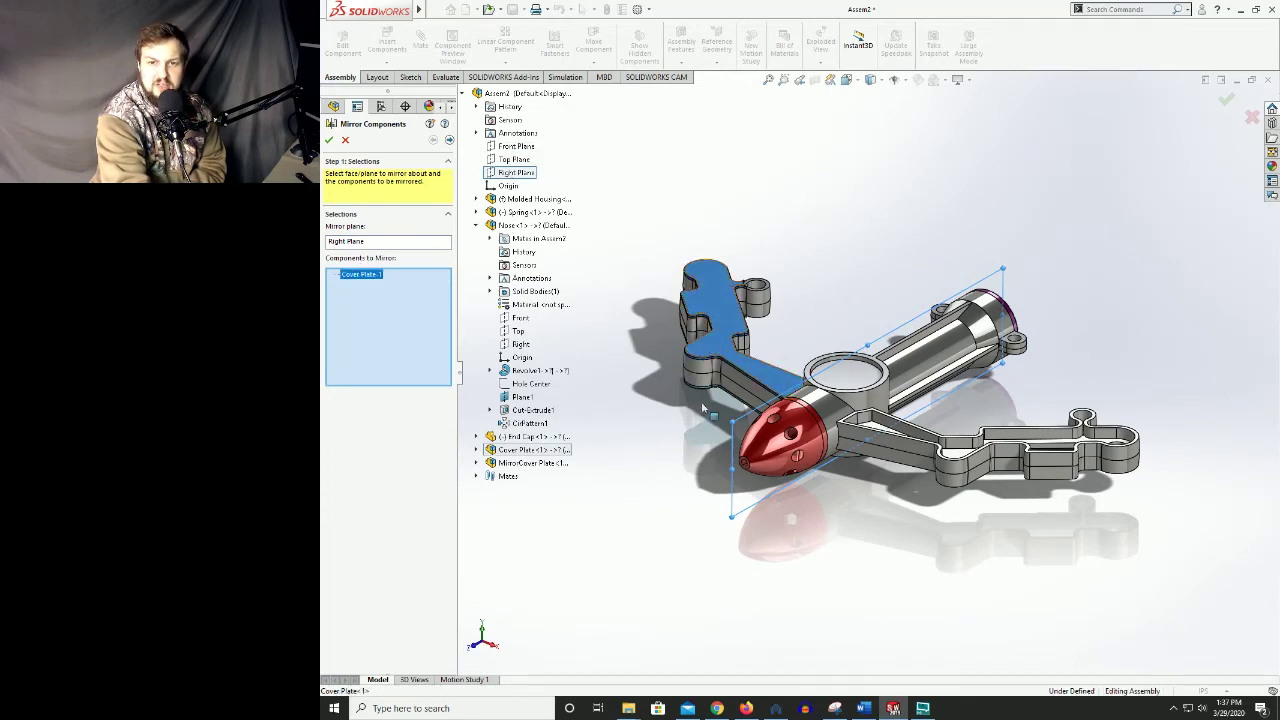
pyautogui.moveTo(703, 408); pyautogui.dragTo(715, 379, button='middle')
pyautogui.click(716, 463)
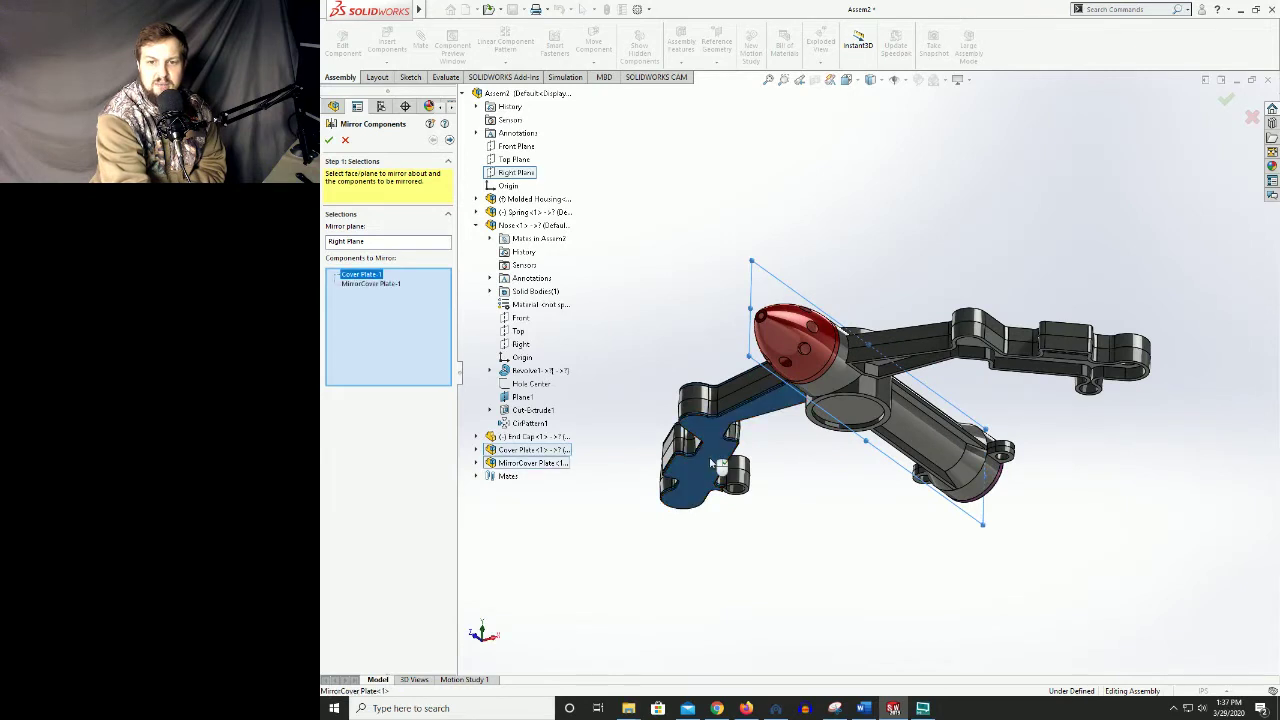
pyautogui.scroll(3, 733, 260)
pyautogui.moveTo(777, 257); pyautogui.dragTo(893, 374, button='middle')
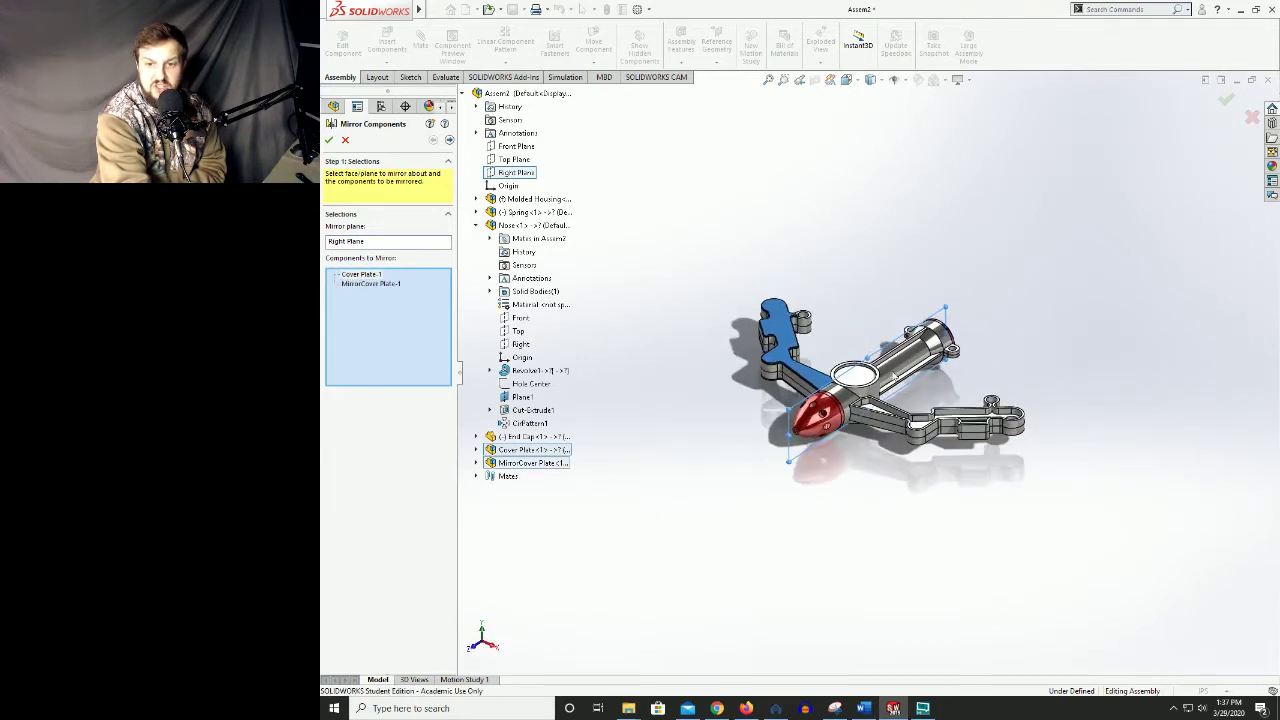
pyautogui.scroll(-3, 849, 338)
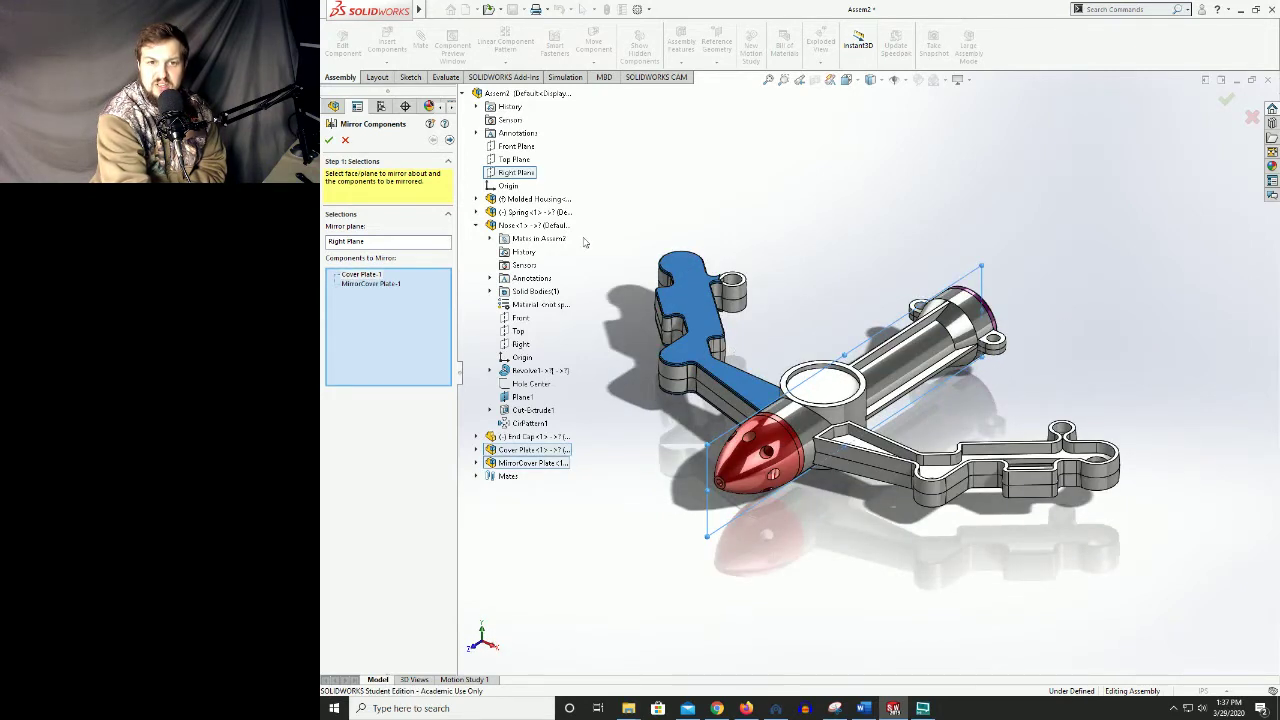
pyautogui.click(330, 141)
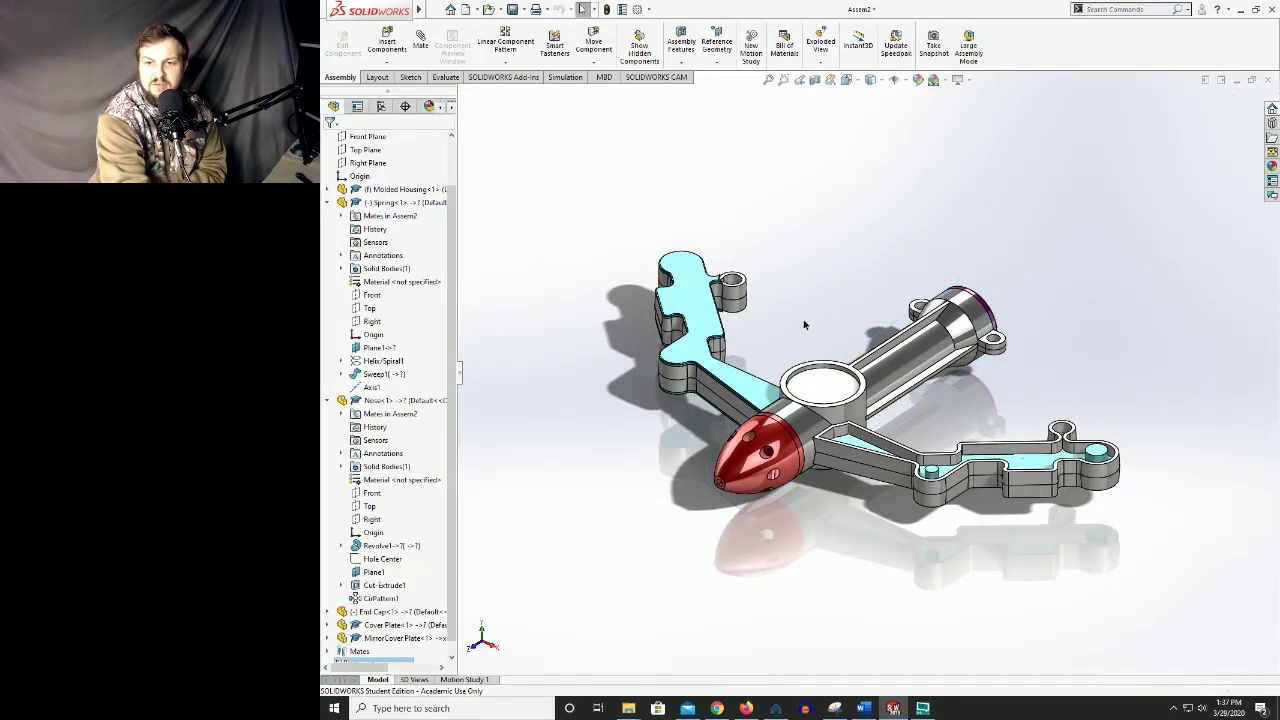
# - Examine how the mirrored cover plates and their bosses sit in the housing's right arm
pyautogui.moveTo(803, 319)
pyautogui.mouseDown(button='middle')
pyautogui.moveTo(797, 249)
pyautogui.moveTo(805, 305)
pyautogui.mouseUp(button='middle')
pyautogui.scroll(-3, 825, 374)
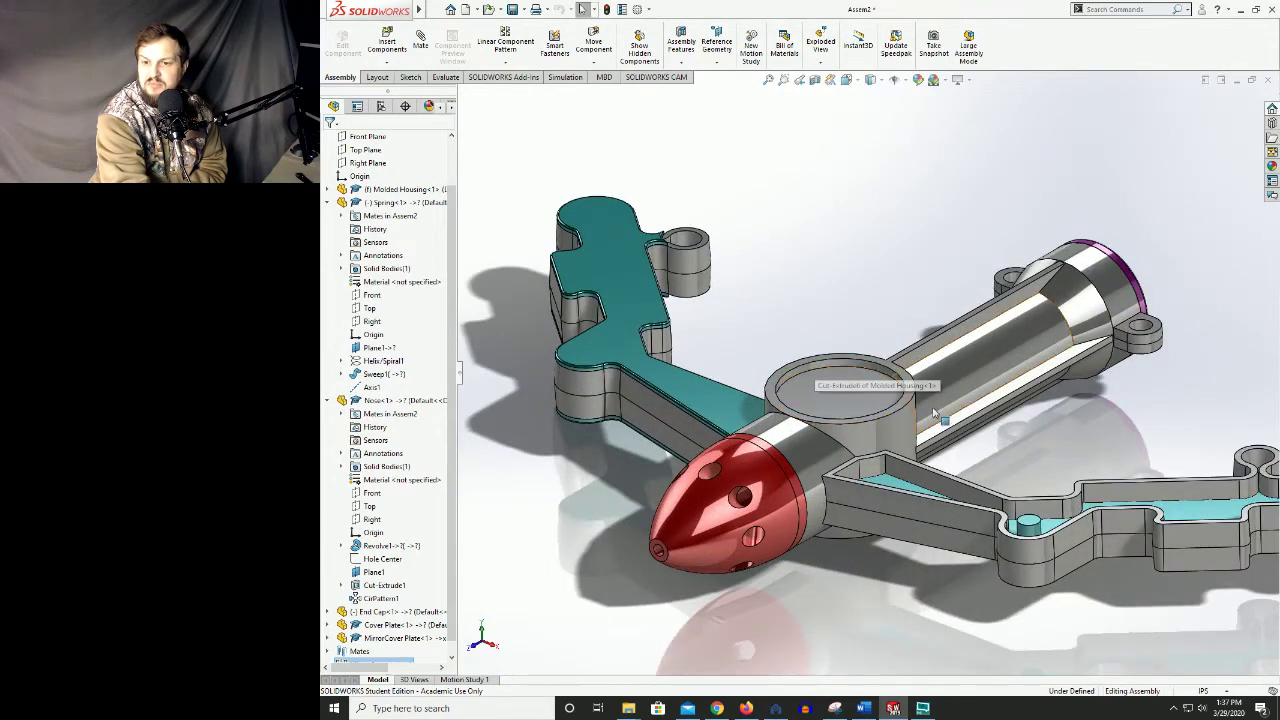
pyautogui.scroll(2, 880, 400)
pyautogui.scroll(-2, 958, 430)
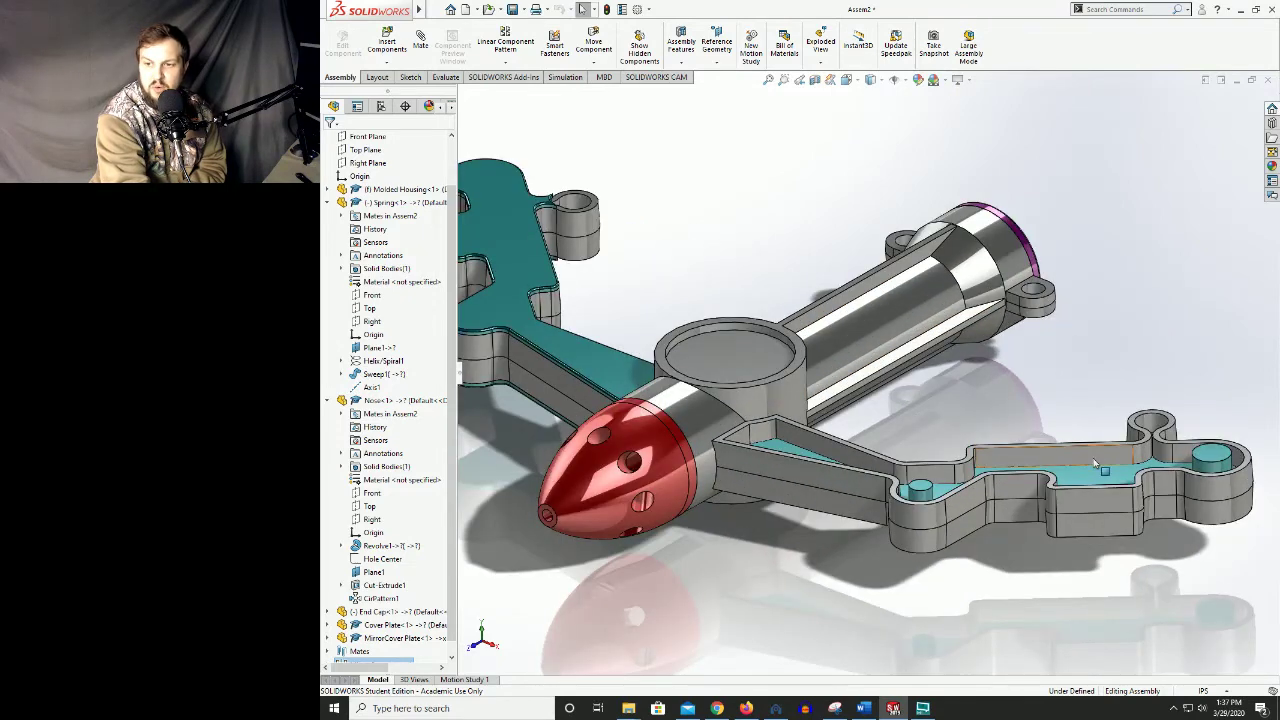
pyautogui.scroll(-4, 940, 425)
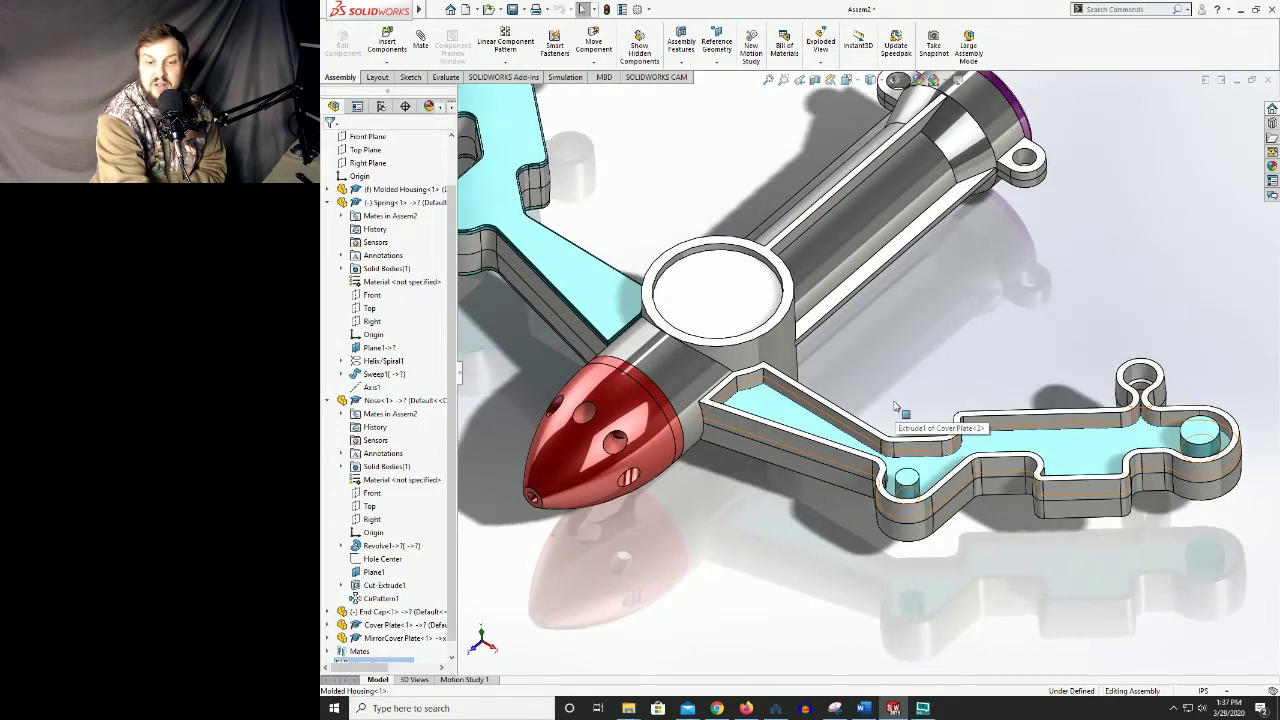
pyautogui.press('f')
pyautogui.moveTo(748, 245); pyautogui.dragTo(733, 198, button='middle')
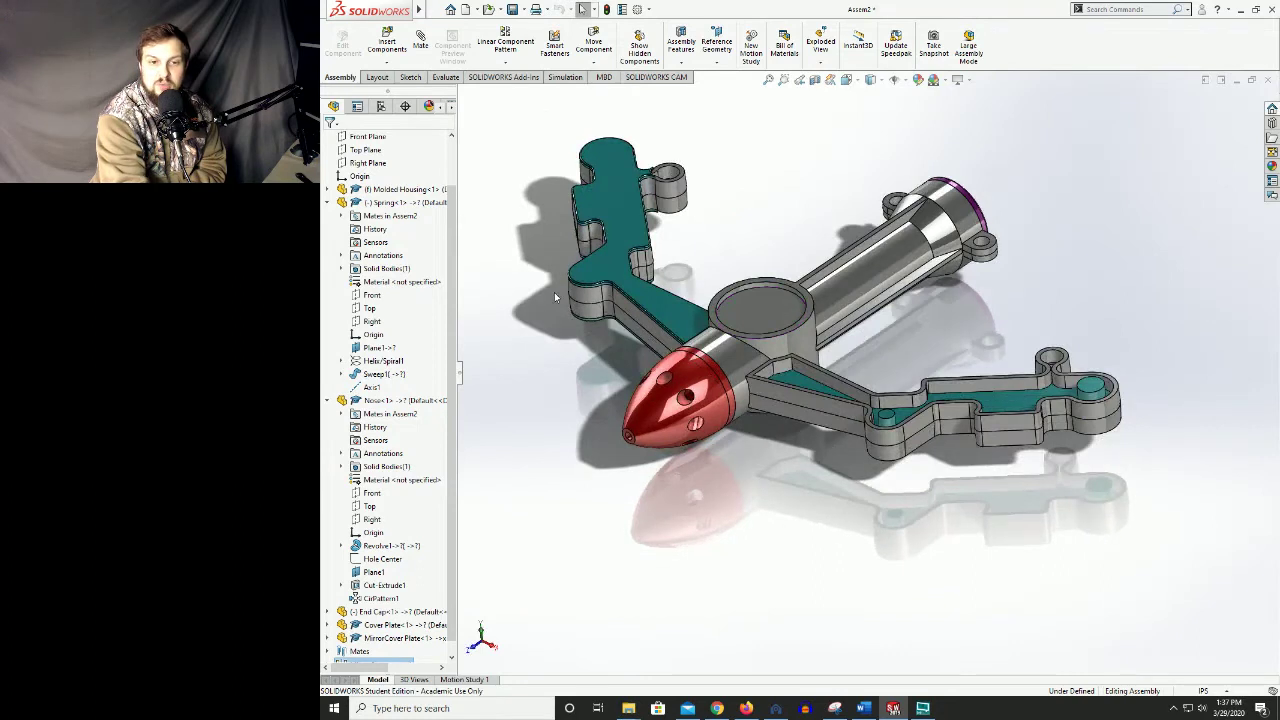
pyautogui.scroll(-1, 428, 433)
pyautogui.rightClick(373, 651)
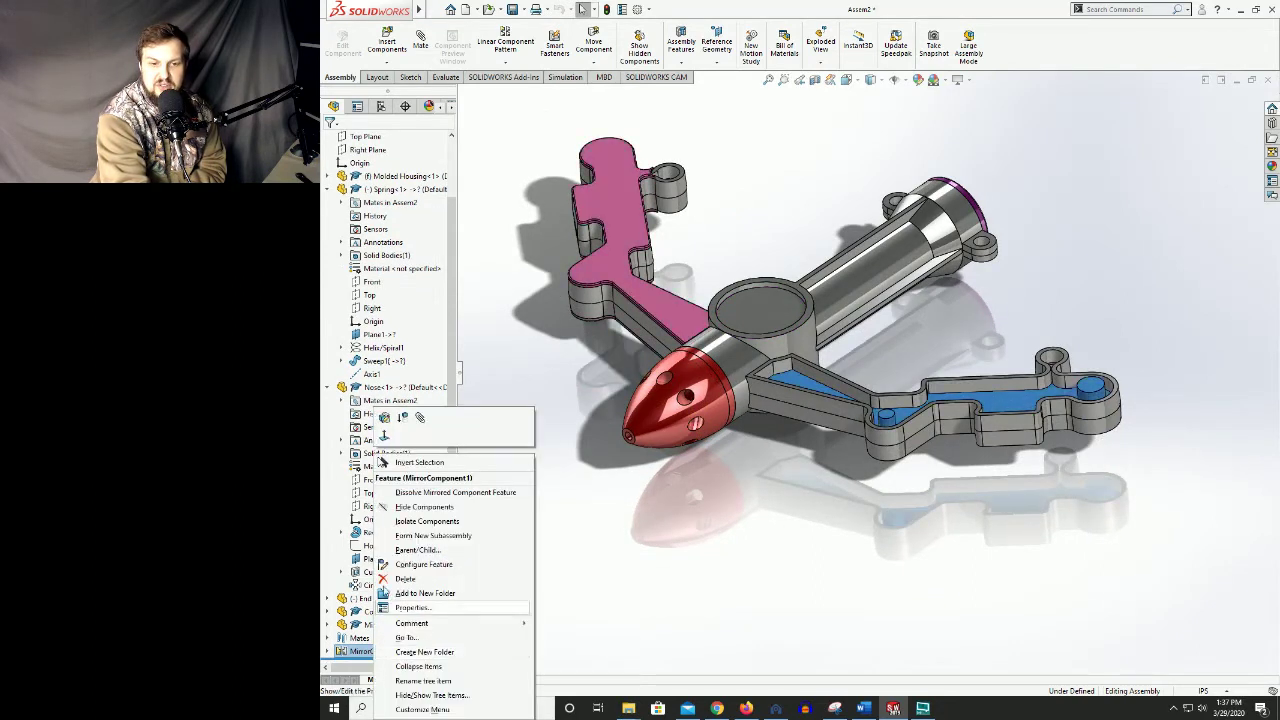
pyautogui.click(405, 427)
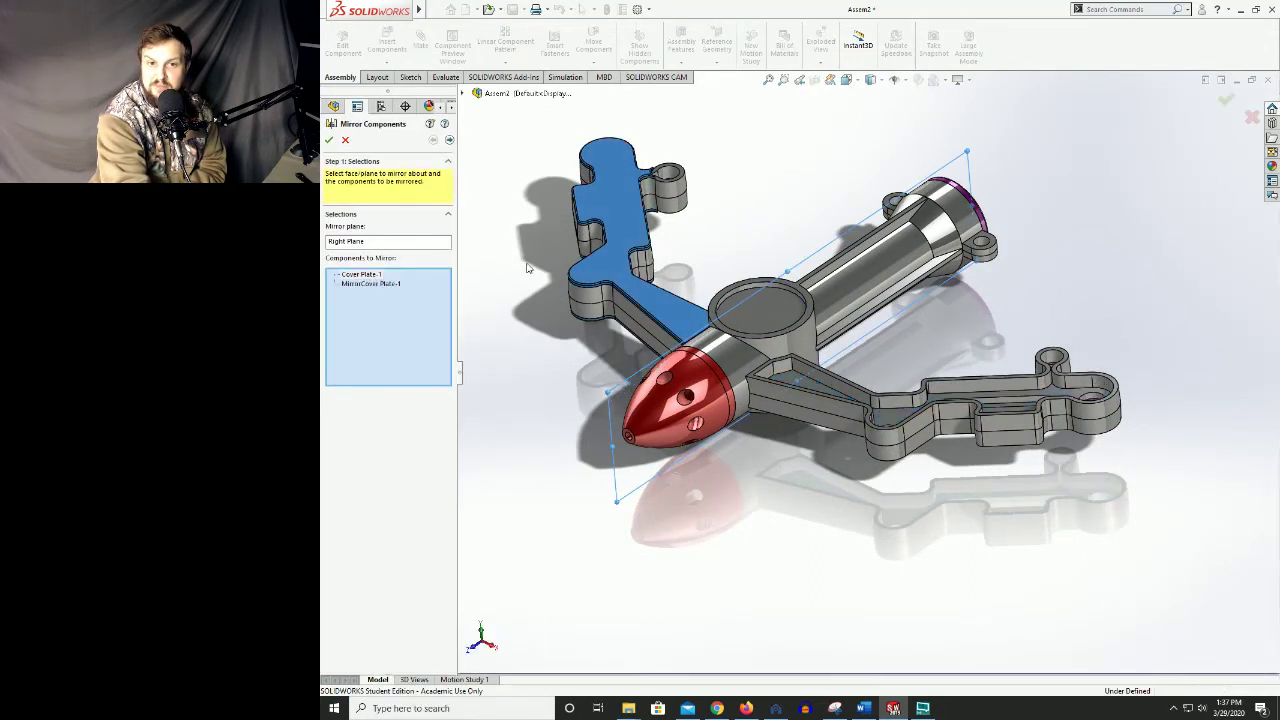
pyautogui.click(347, 244)
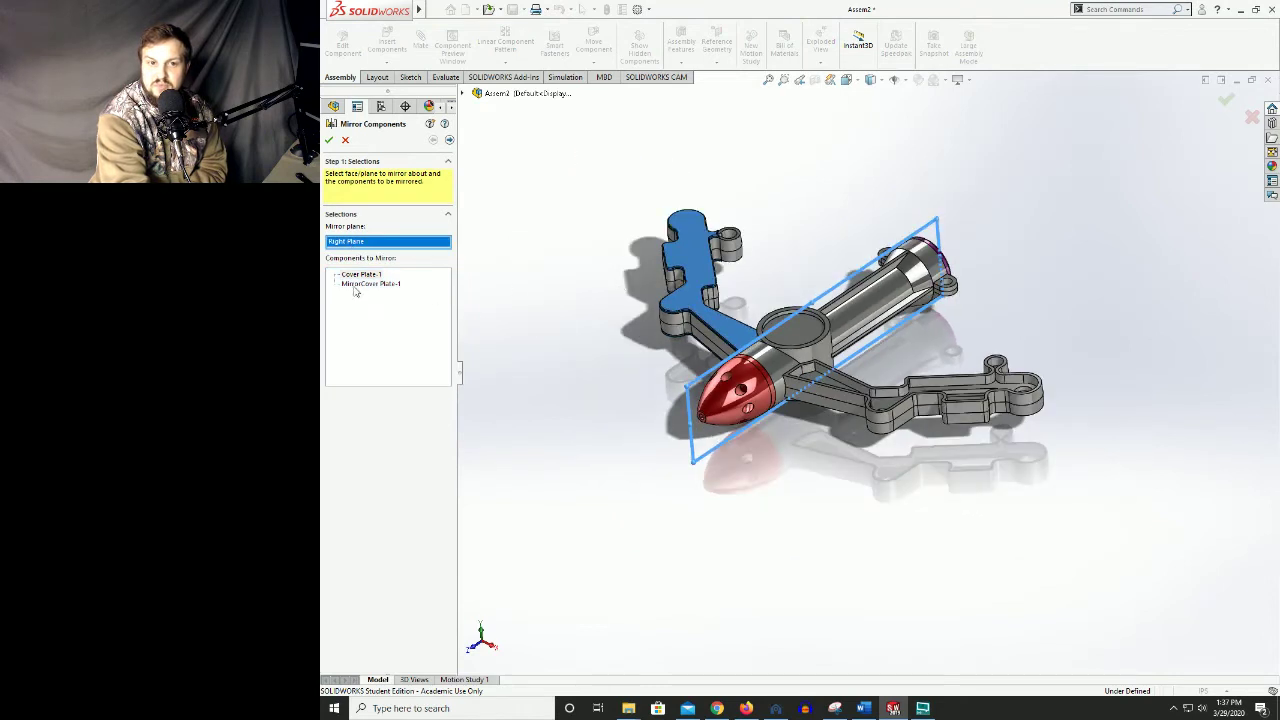
pyautogui.click(355, 291)
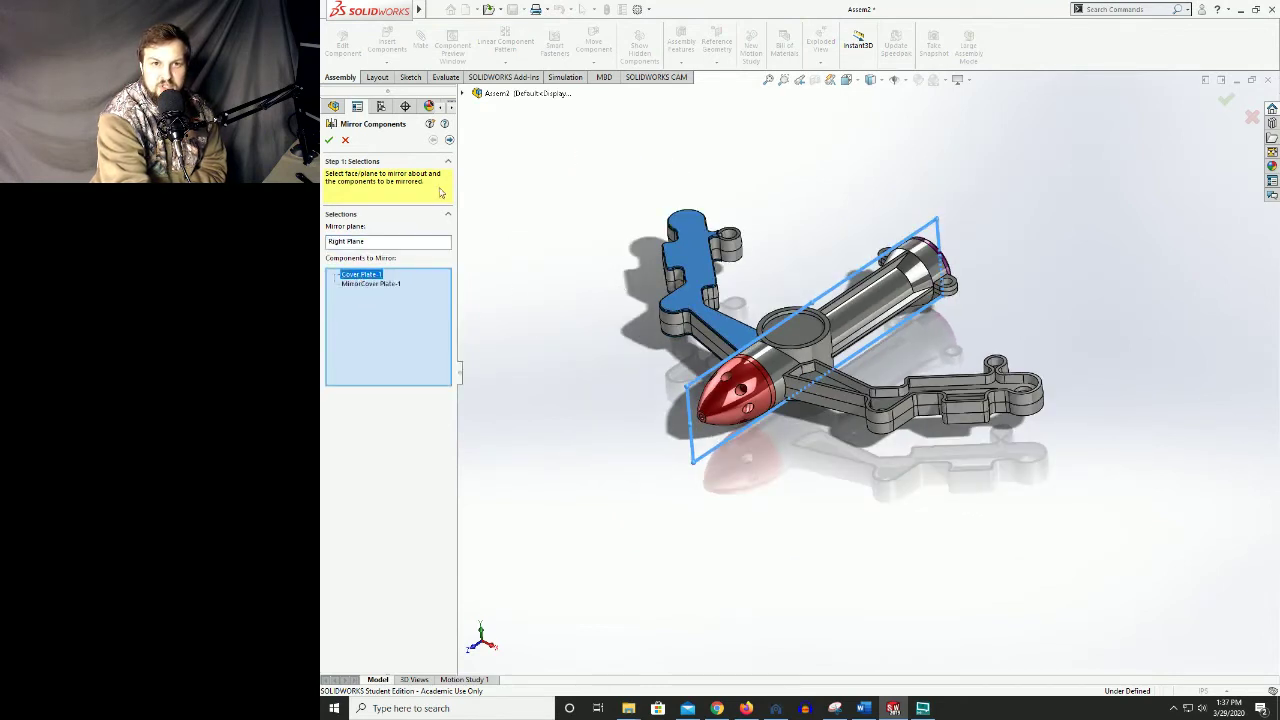
pyautogui.click(366, 285)
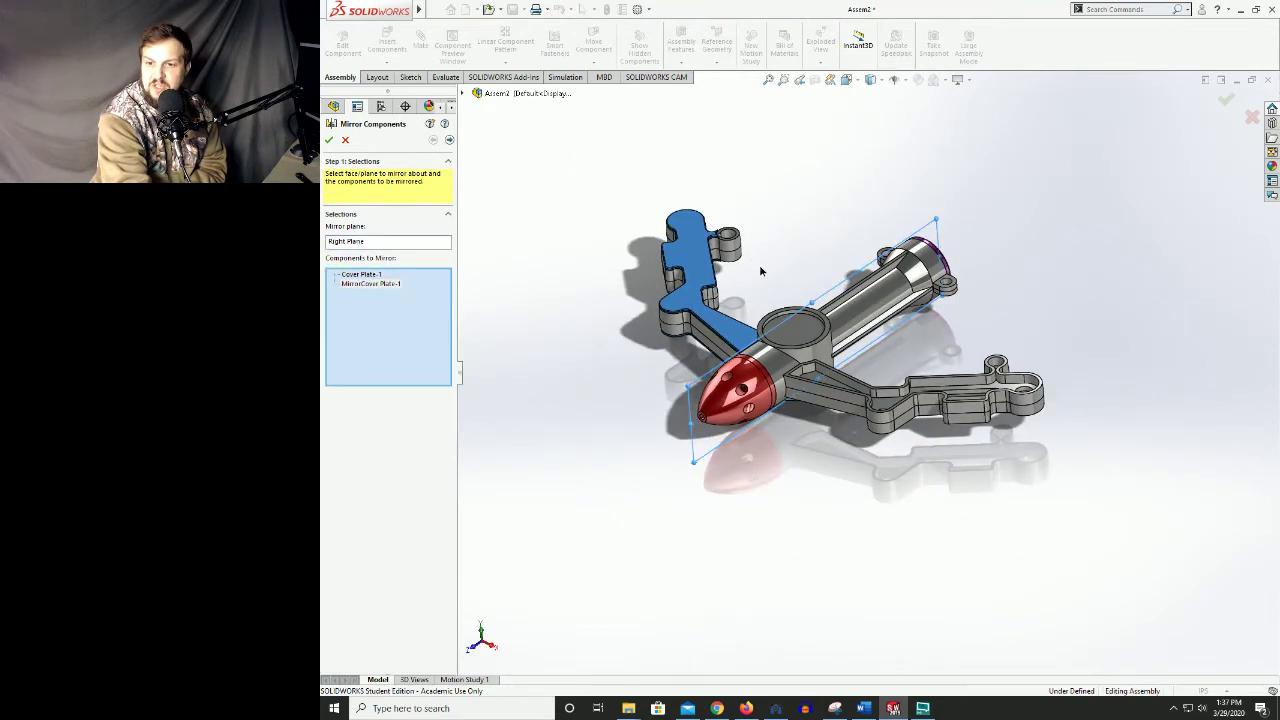
pyautogui.moveTo(760, 271); pyautogui.dragTo(780, 285, button='middle')
pyautogui.scroll(-2, 887, 394)
pyautogui.scroll(2, 797, 330)
pyautogui.scroll(-1, 800, 284)
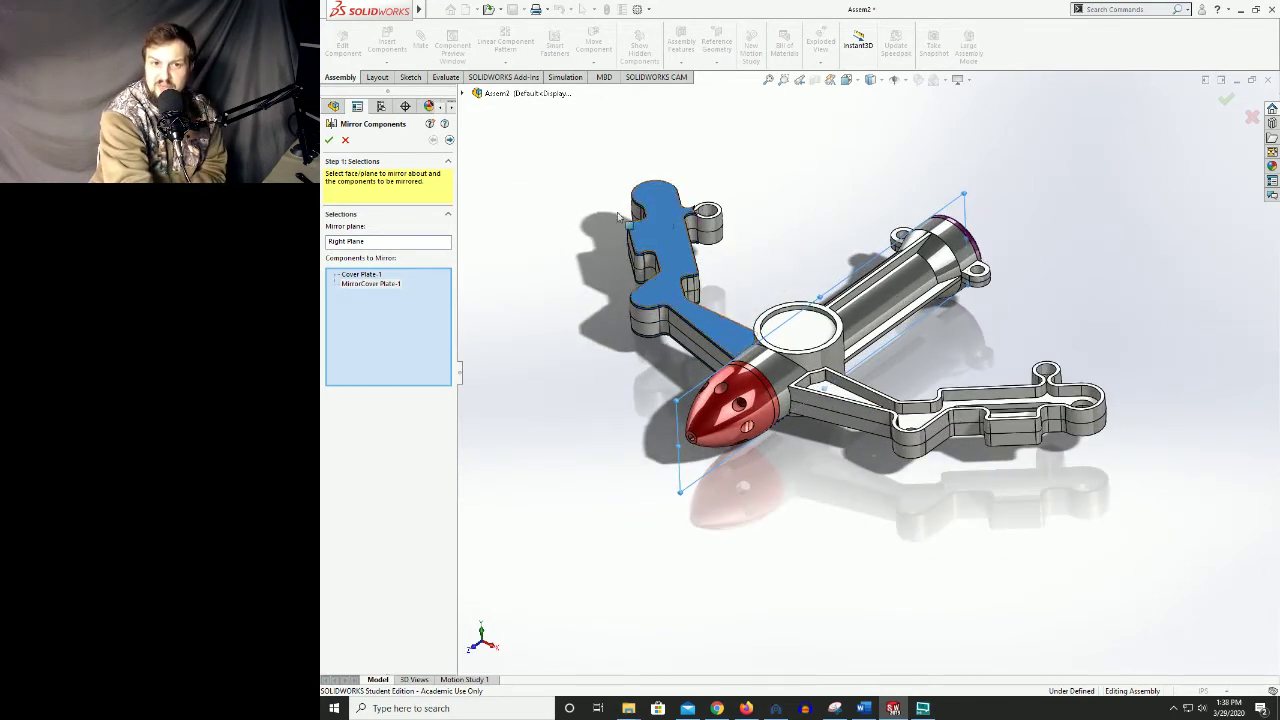
pyautogui.click(407, 325)
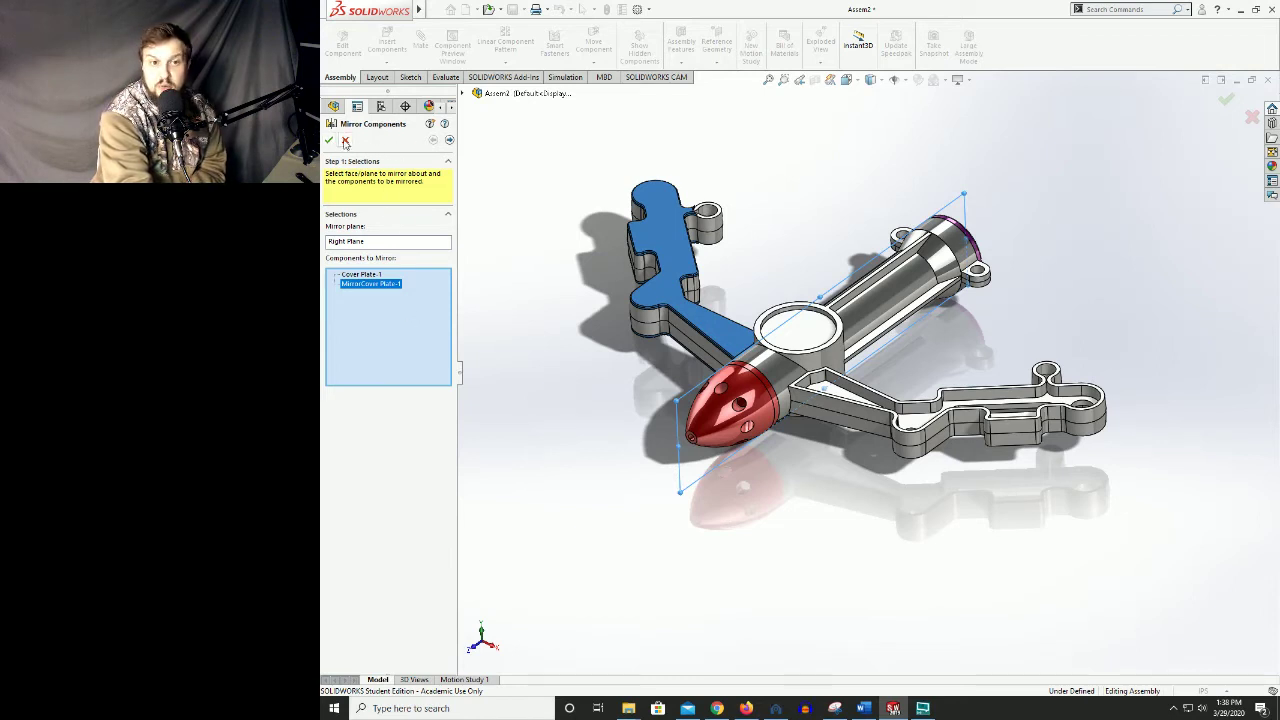
pyautogui.click(345, 142)
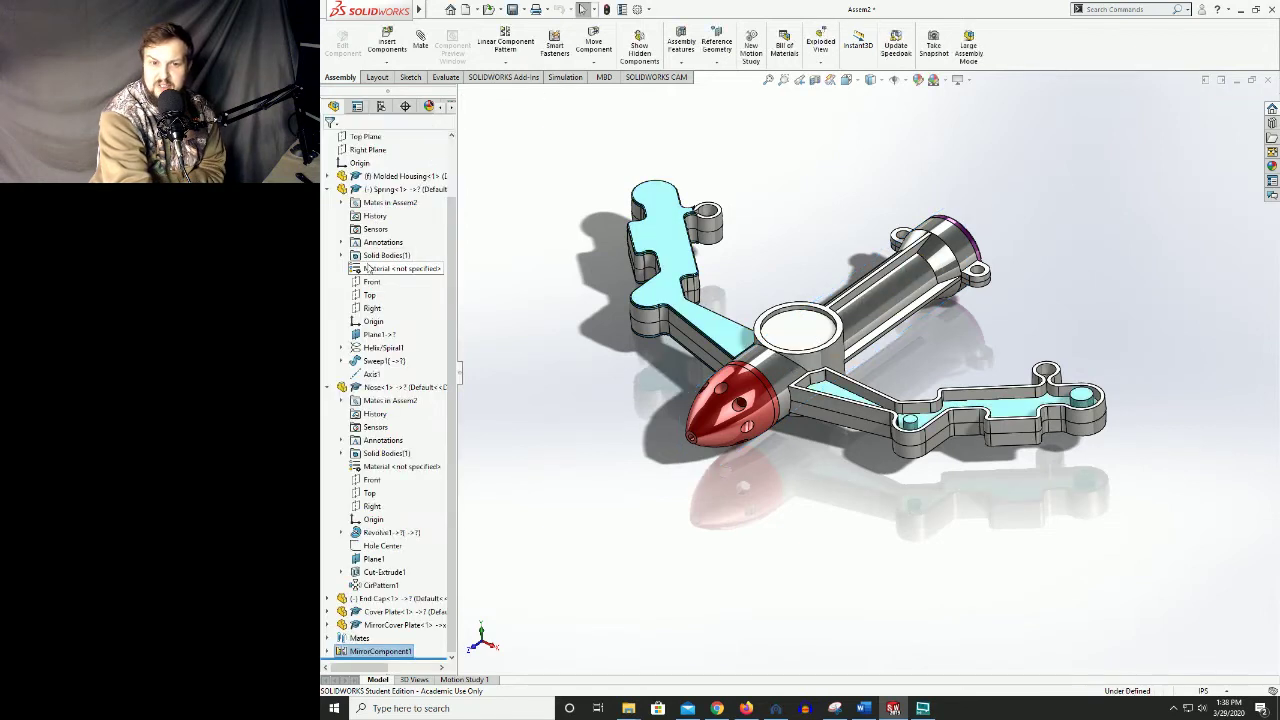
# - Edit the component mirror's orientation settings, changing the Cover Plate's mirror type to Center of mass
pyautogui.rightClick(363, 653)
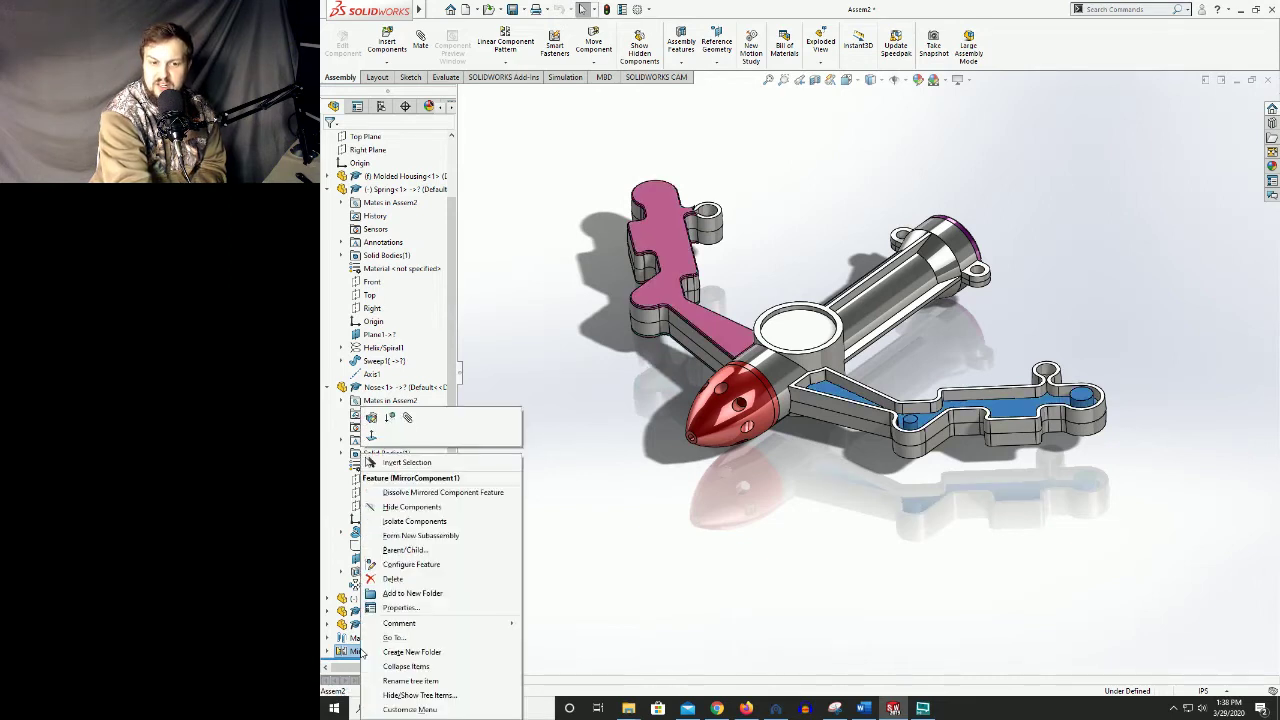
pyautogui.click(371, 419)
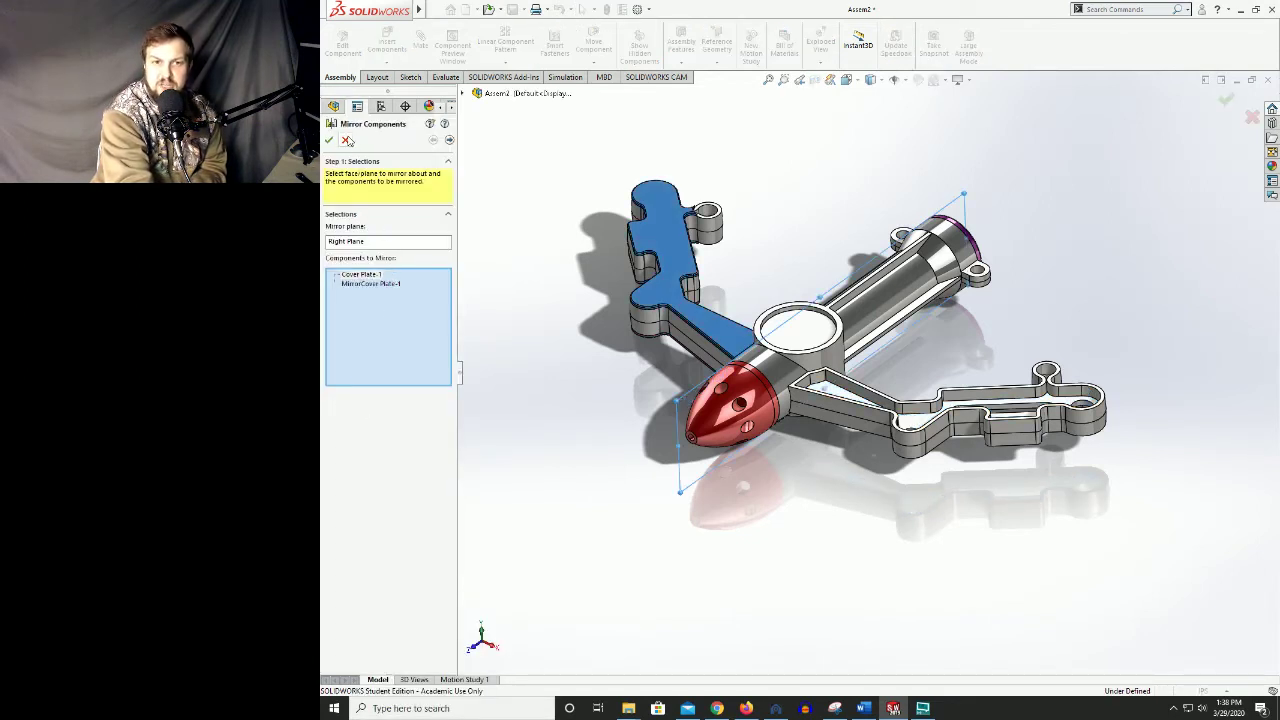
pyautogui.click(449, 141)
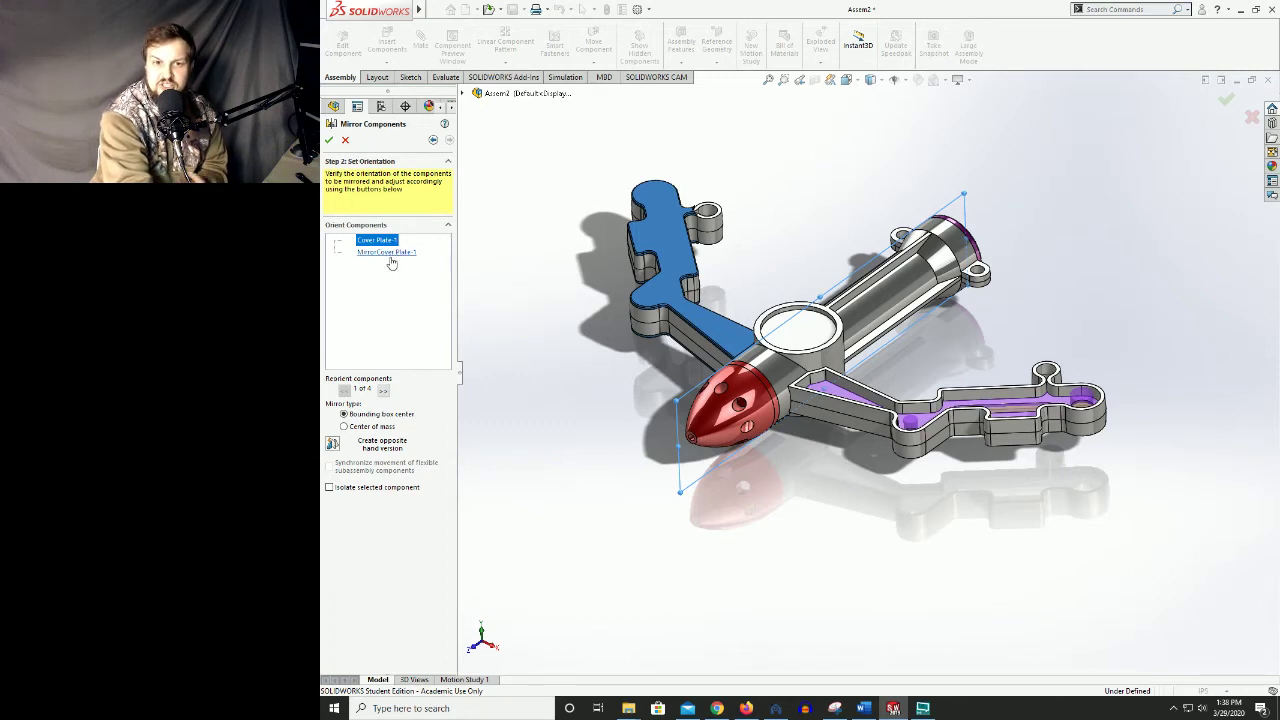
pyautogui.middleClick(945, 364)
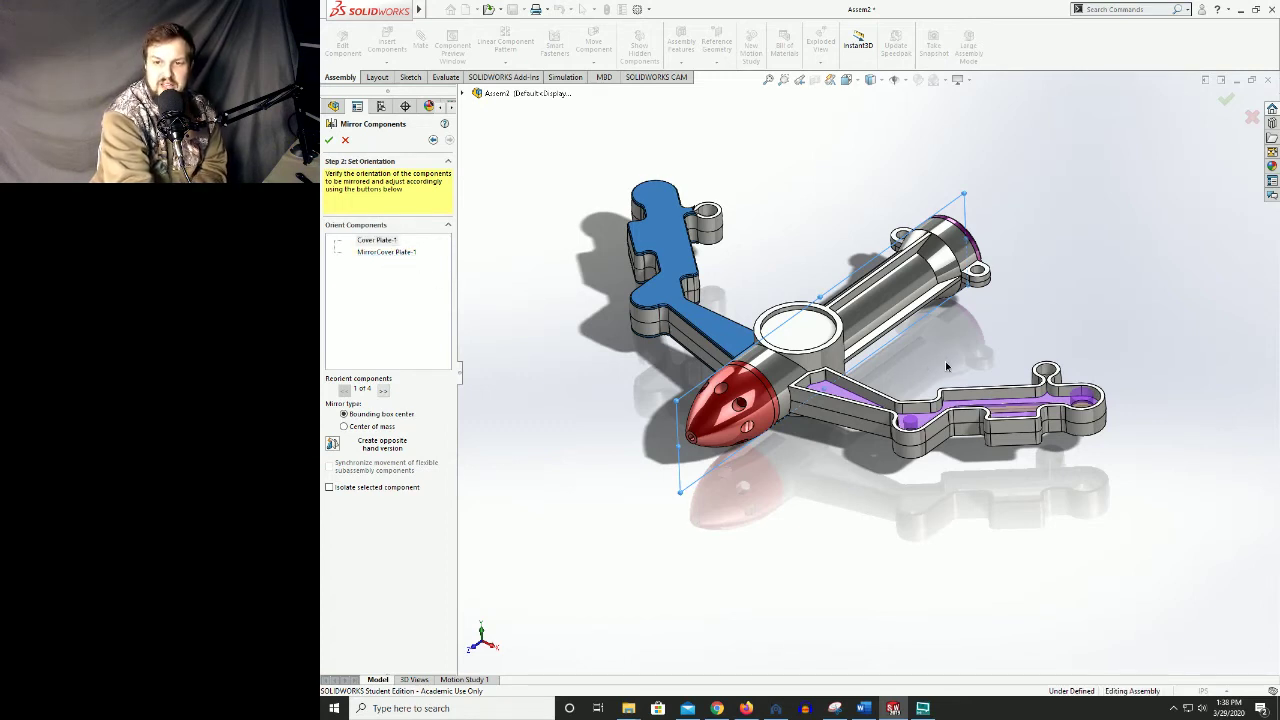
pyautogui.middleClick(945, 364)
pyautogui.scroll(-3, 960, 430)
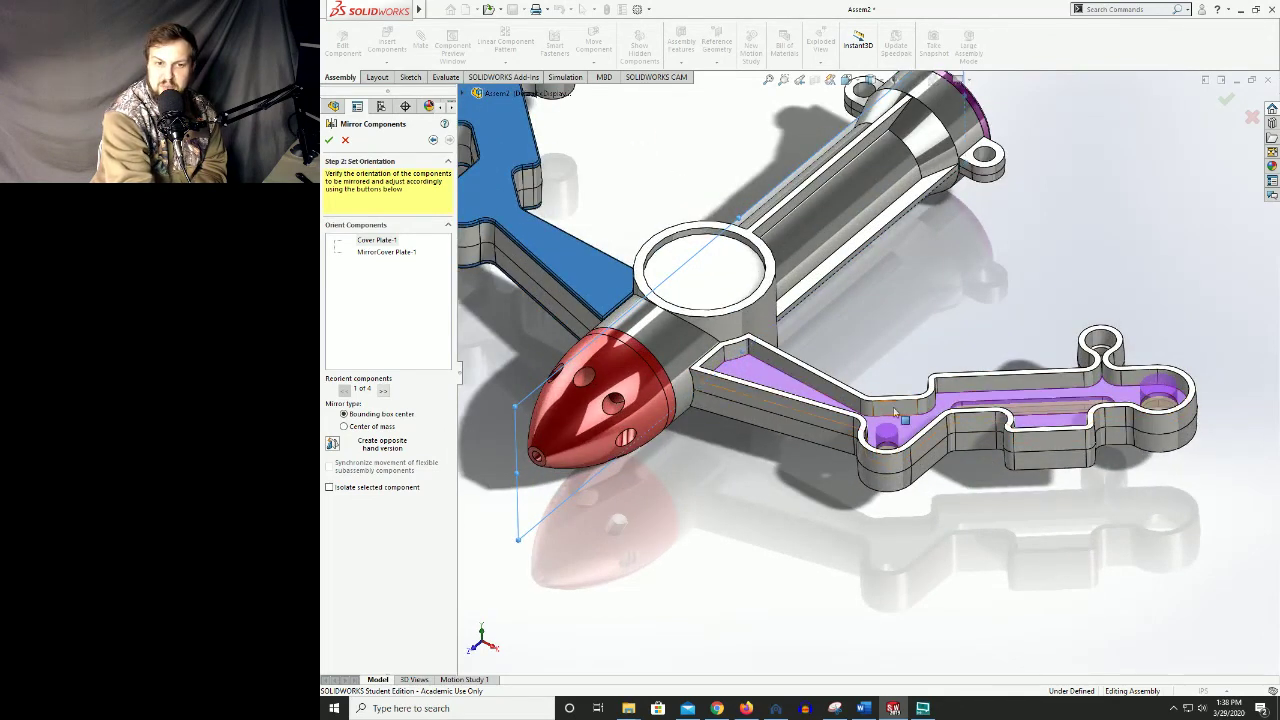
pyautogui.click(345, 427)
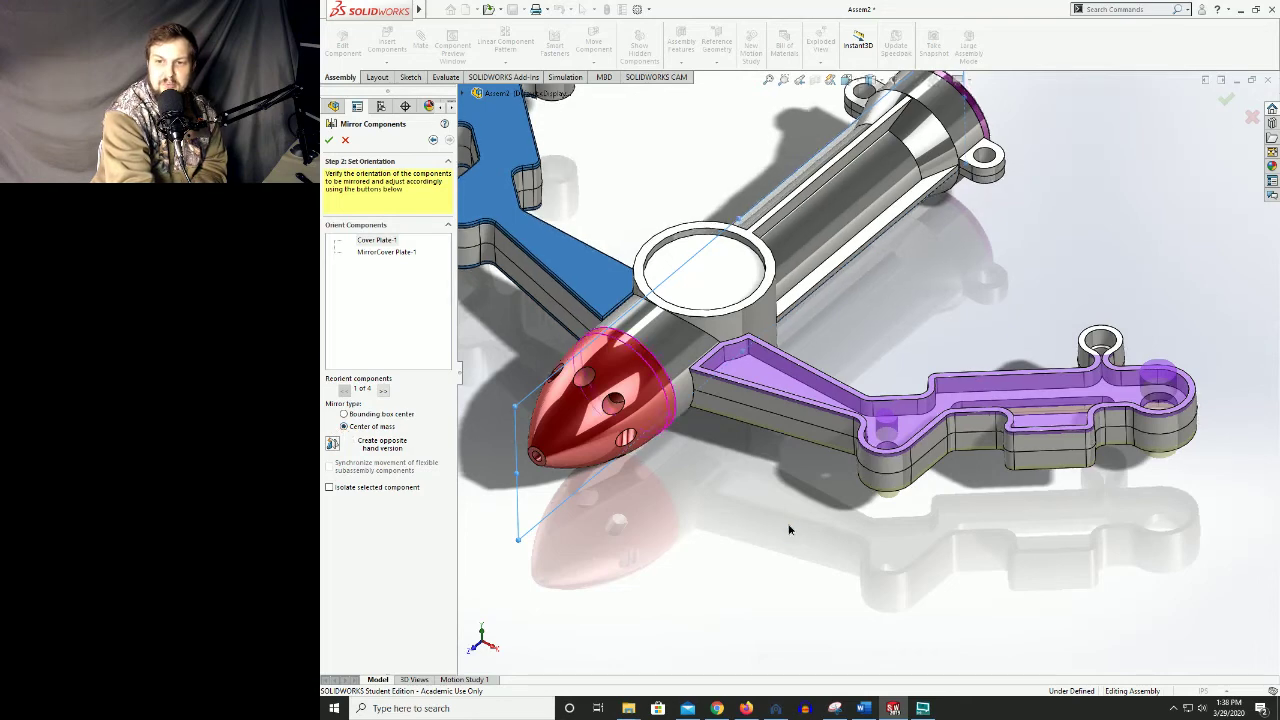
pyautogui.moveTo(789, 526); pyautogui.dragTo(1095, 340, button='middle')
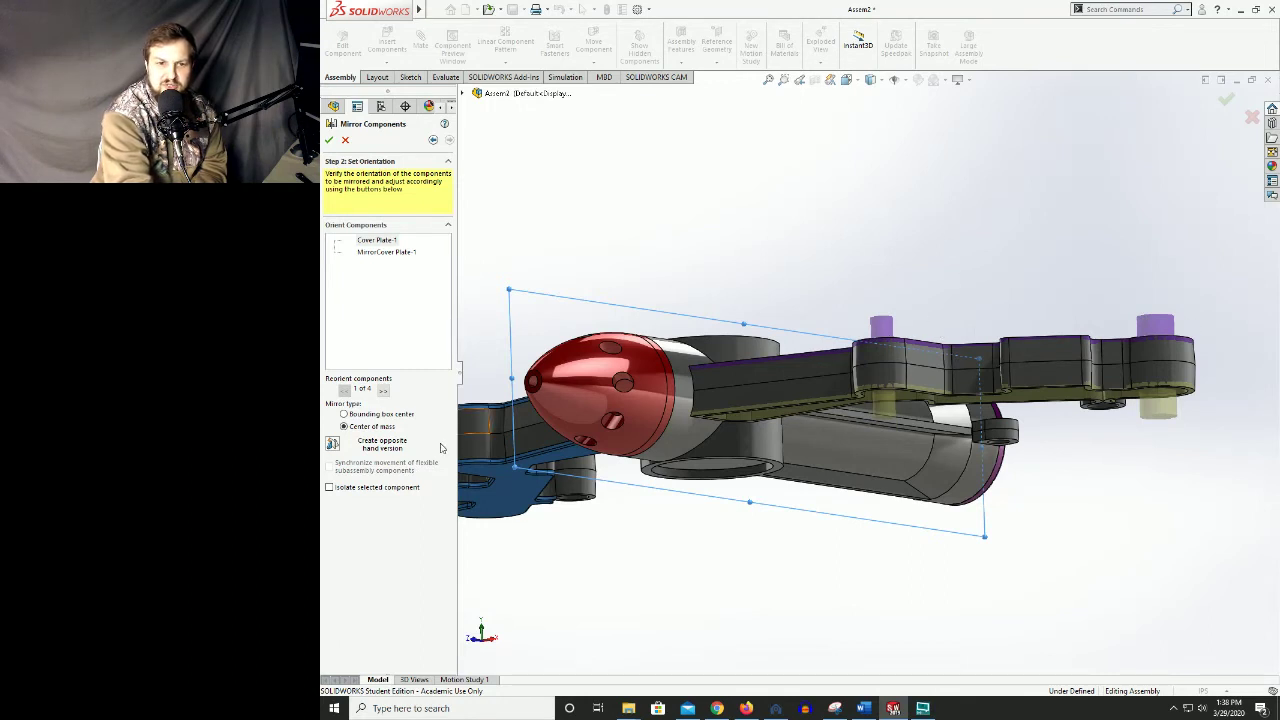
# - Make the mirrored copy of the Cover Plate an opposite hand version
pyautogui.click(332, 443)
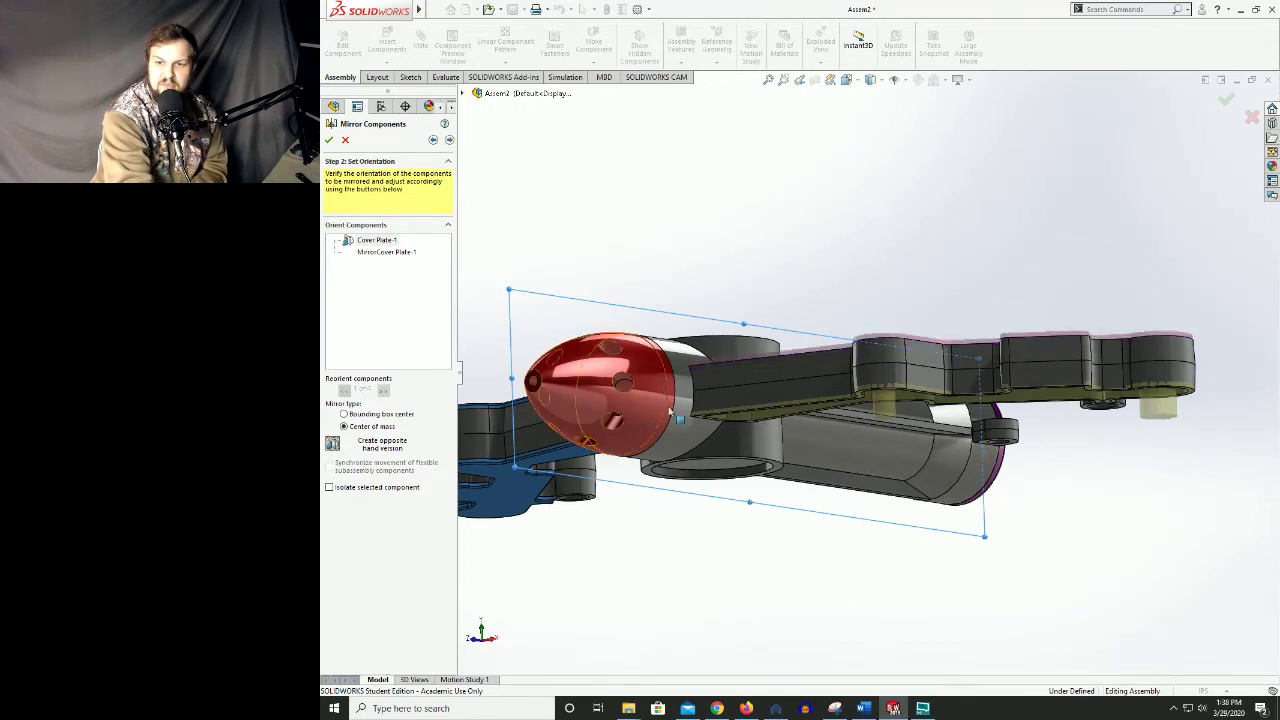
pyautogui.click(333, 446)
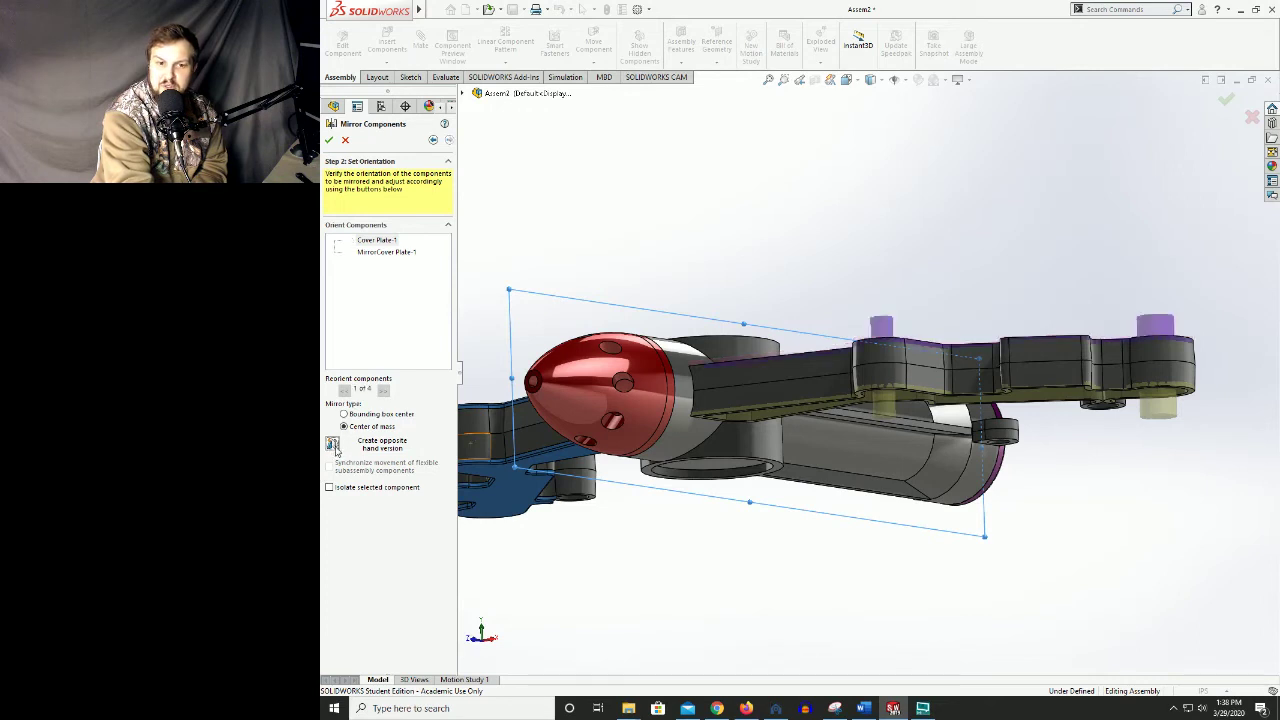
pyautogui.click(333, 448)
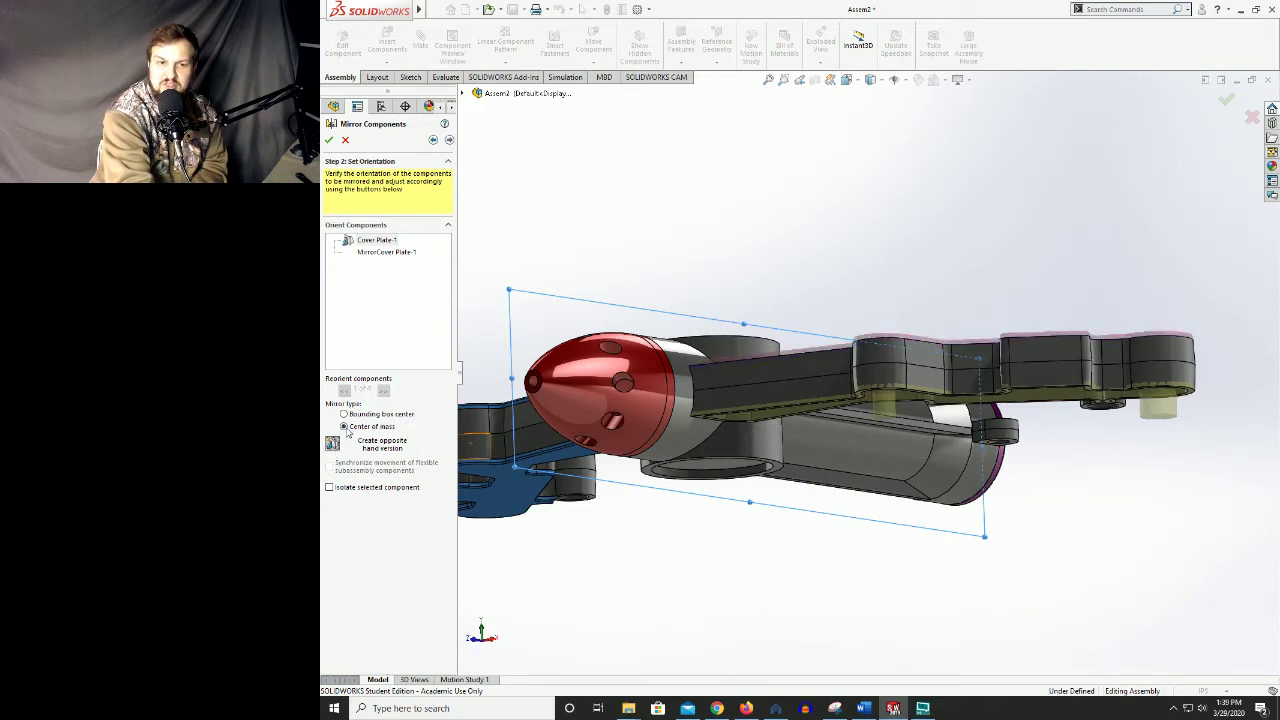
# - Set the mirror type to Bounding box center and check how the mirrored cover plates sit in the housing's right arm
pyautogui.click(345, 414)
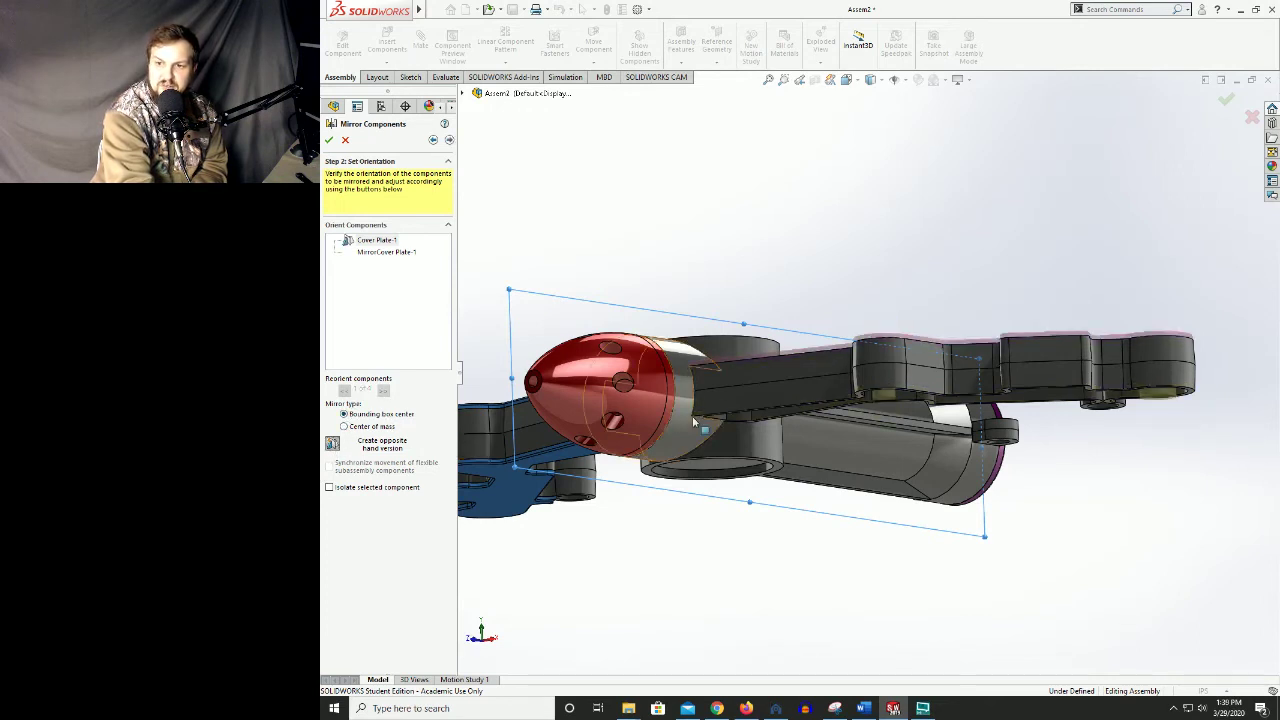
pyautogui.moveTo(994, 523); pyautogui.dragTo(960, 482, button='middle')
pyautogui.click(362, 240)
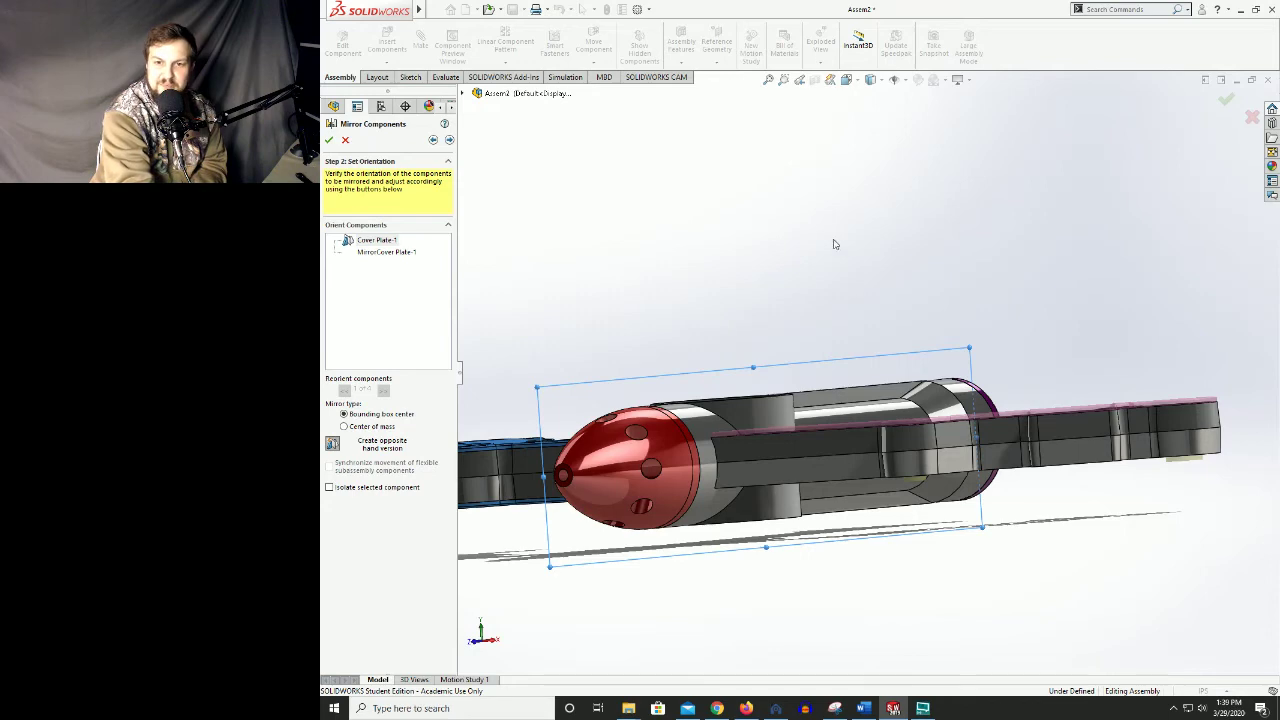
pyautogui.moveTo(835, 243); pyautogui.dragTo(831, 315, button='middle')
pyautogui.scroll(1, 831, 315)
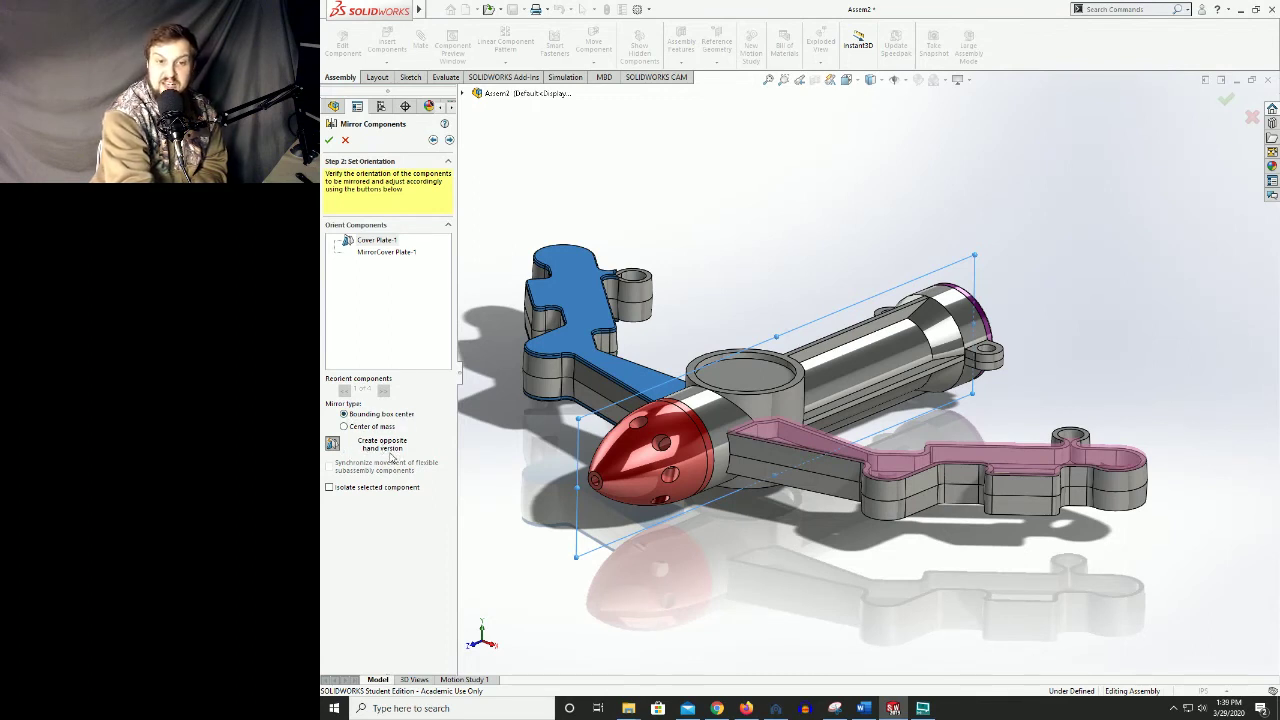
# - Make the MirrorCover Plate copy an opposite hand version and complete the mirror, changing the derived part's units to those of the base part
pyautogui.click(366, 255)
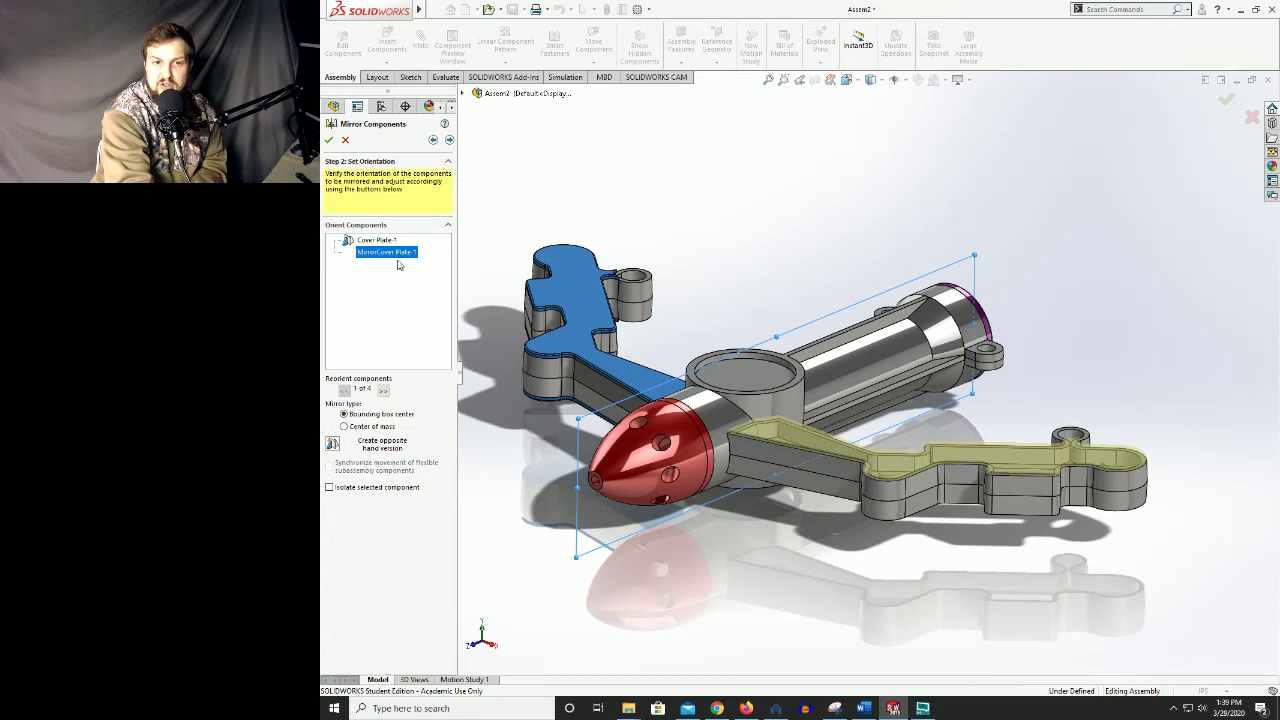
pyautogui.click(332, 445)
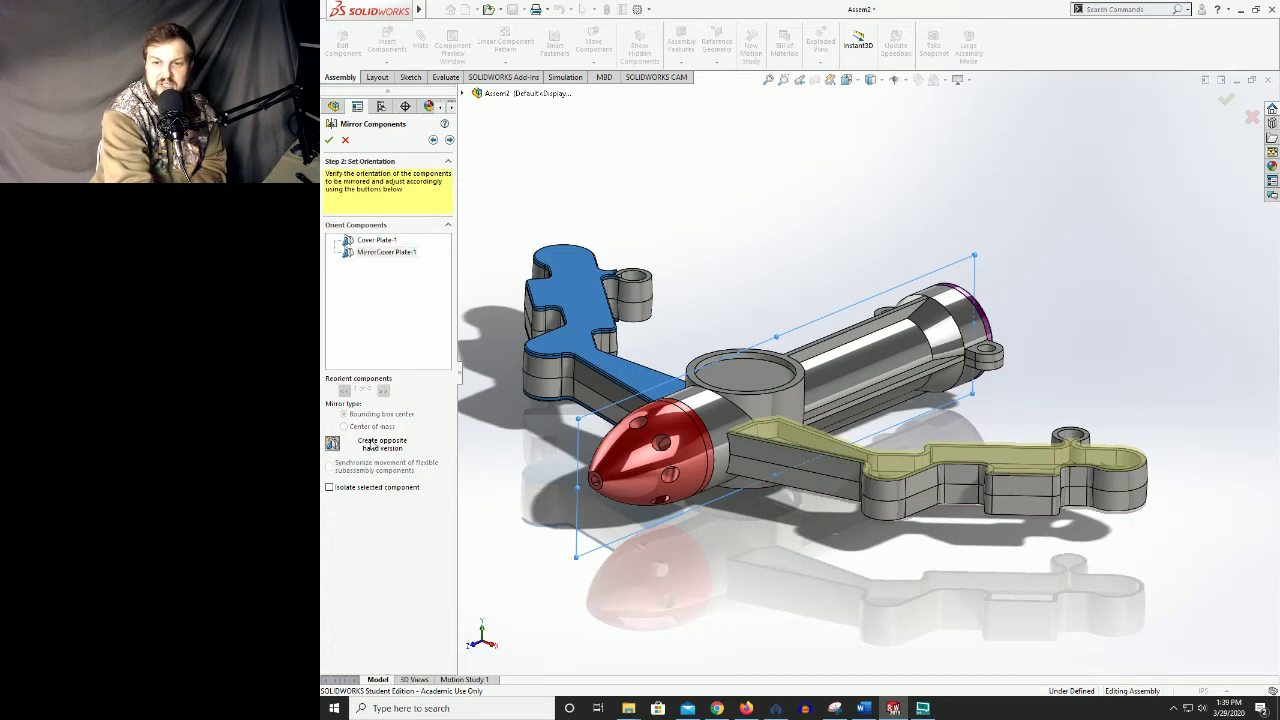
pyautogui.moveTo(705, 508); pyautogui.dragTo(845, 347, button='middle')
pyautogui.scroll(-5, 1002, 338)
pyautogui.scroll(2, 745, 281)
pyautogui.moveTo(709, 236); pyautogui.dragTo(690, 270, button='middle')
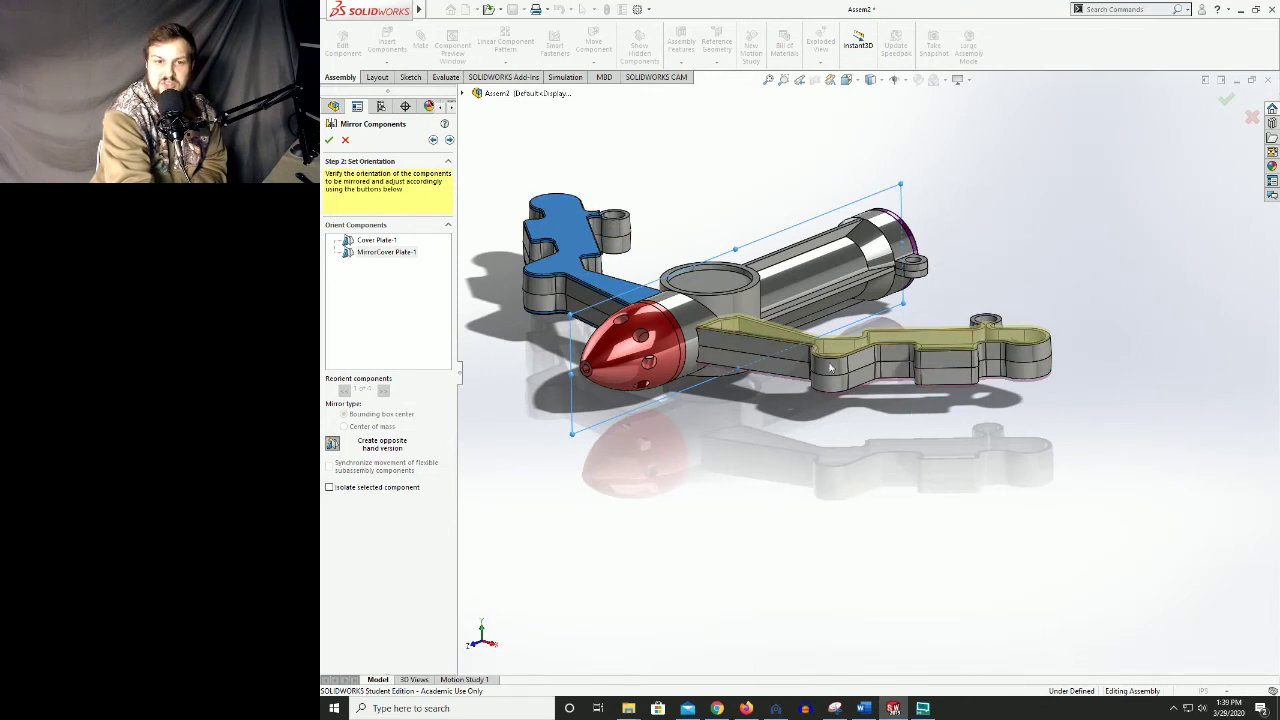
pyautogui.click(329, 140)
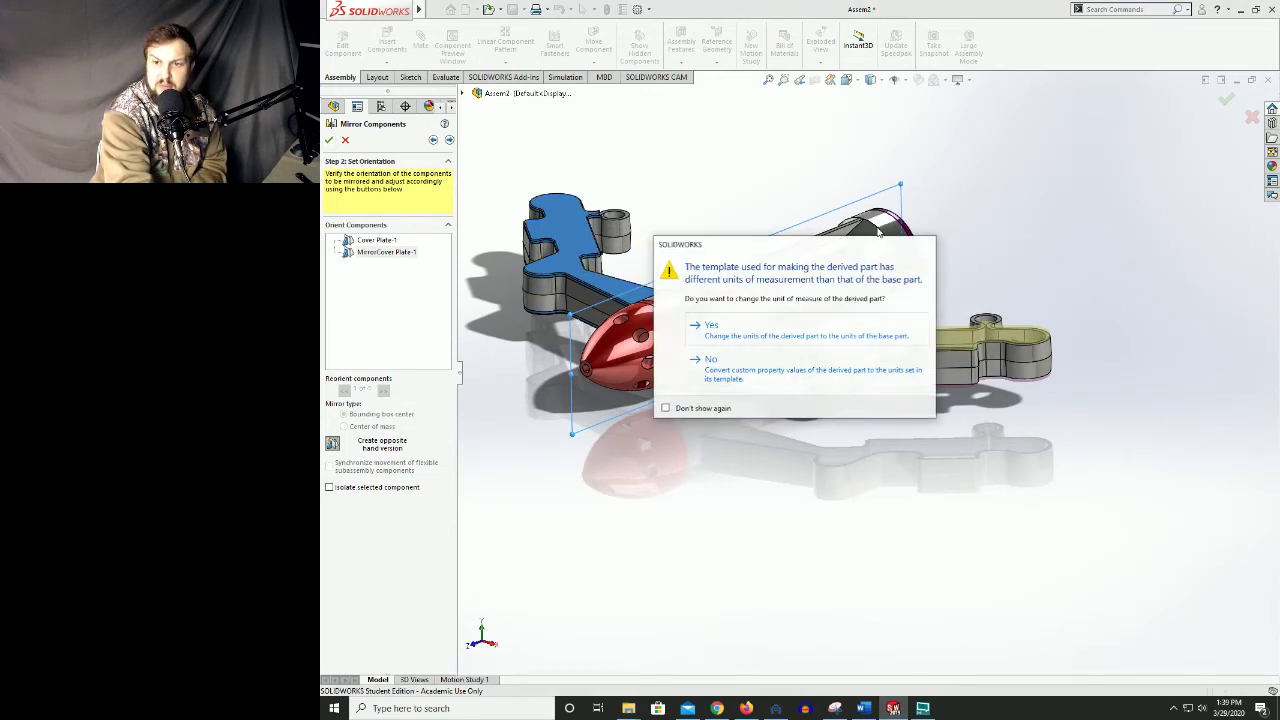
pyautogui.click(743, 337)
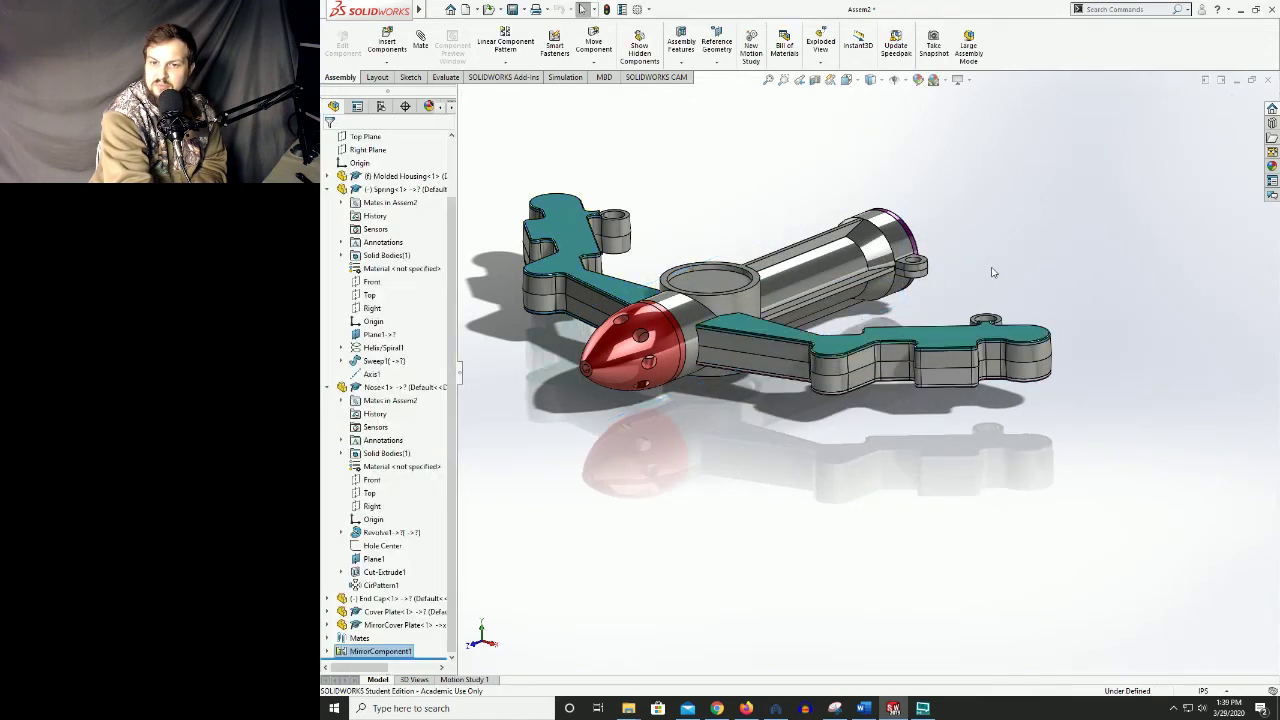
# - Examine the original and mirrored cover plates on both arms of the housing, from the underside and from above
pyautogui.click(993, 272)
pyautogui.moveTo(864, 485); pyautogui.dragTo(770, 278, button='middle')
pyautogui.click(761, 279)
pyautogui.click(633, 330)
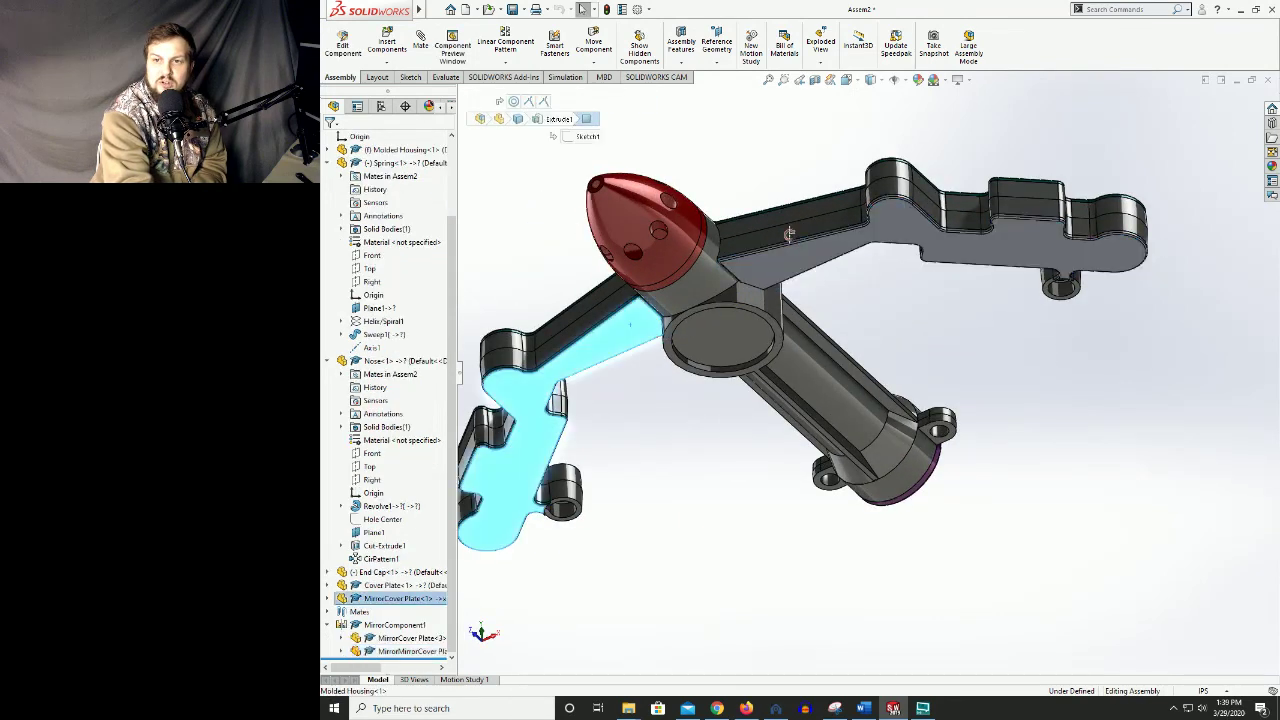
pyautogui.moveTo(633, 330); pyautogui.dragTo(768, 370, button='middle')
pyautogui.scroll(4, 929, 214)
pyautogui.moveTo(929, 214); pyautogui.dragTo(815, 400, button='middle')
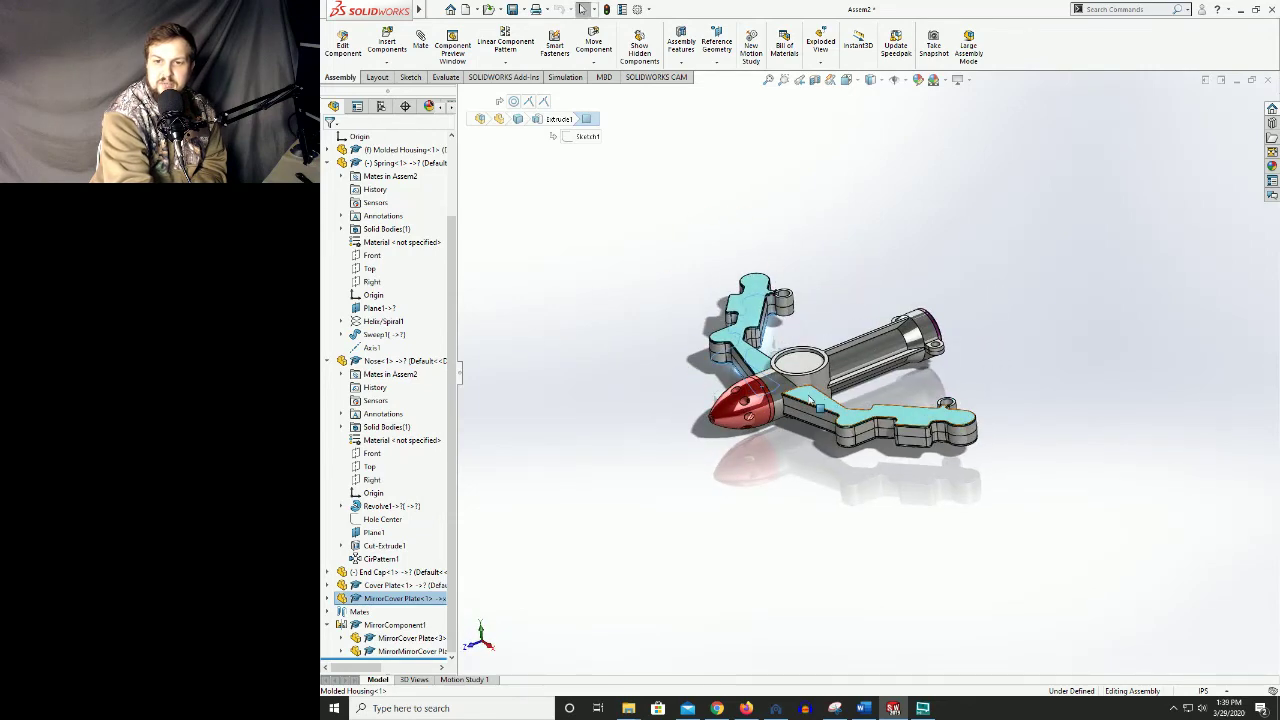
pyautogui.click(815, 400)
pyautogui.scroll(-3, 805, 371)
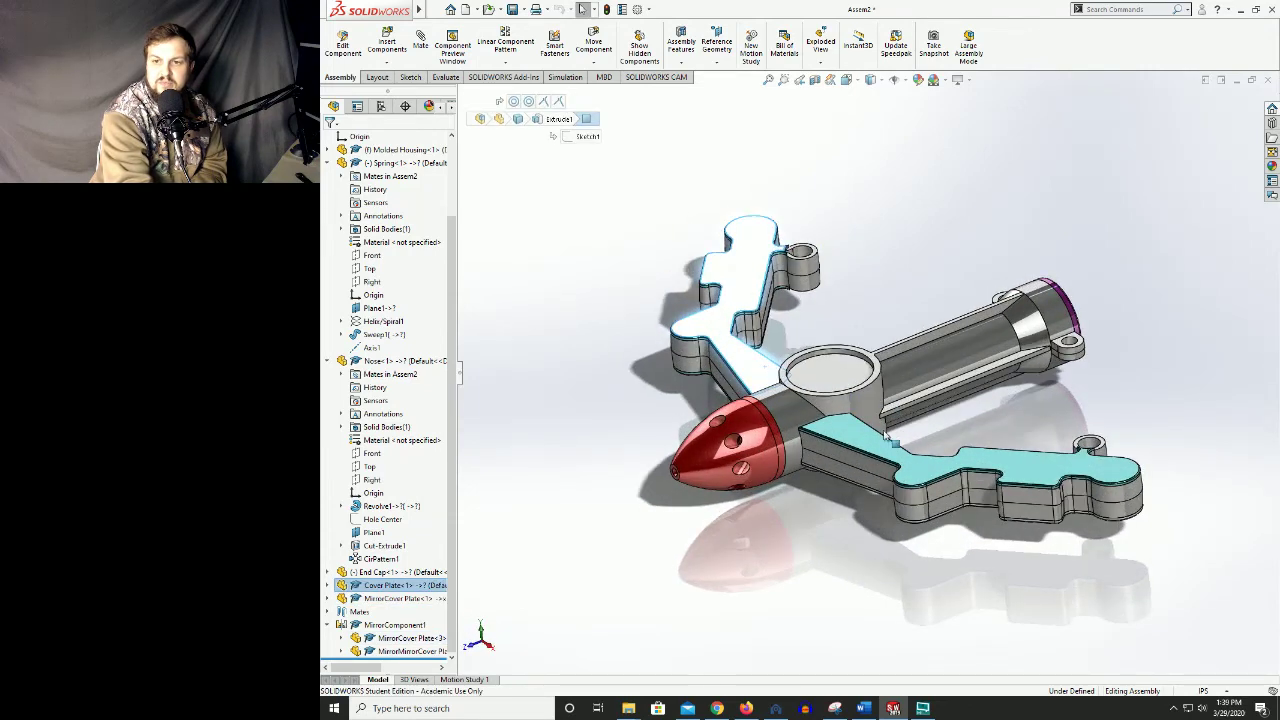
pyautogui.moveTo(884, 434); pyautogui.dragTo(906, 398, button='middle')
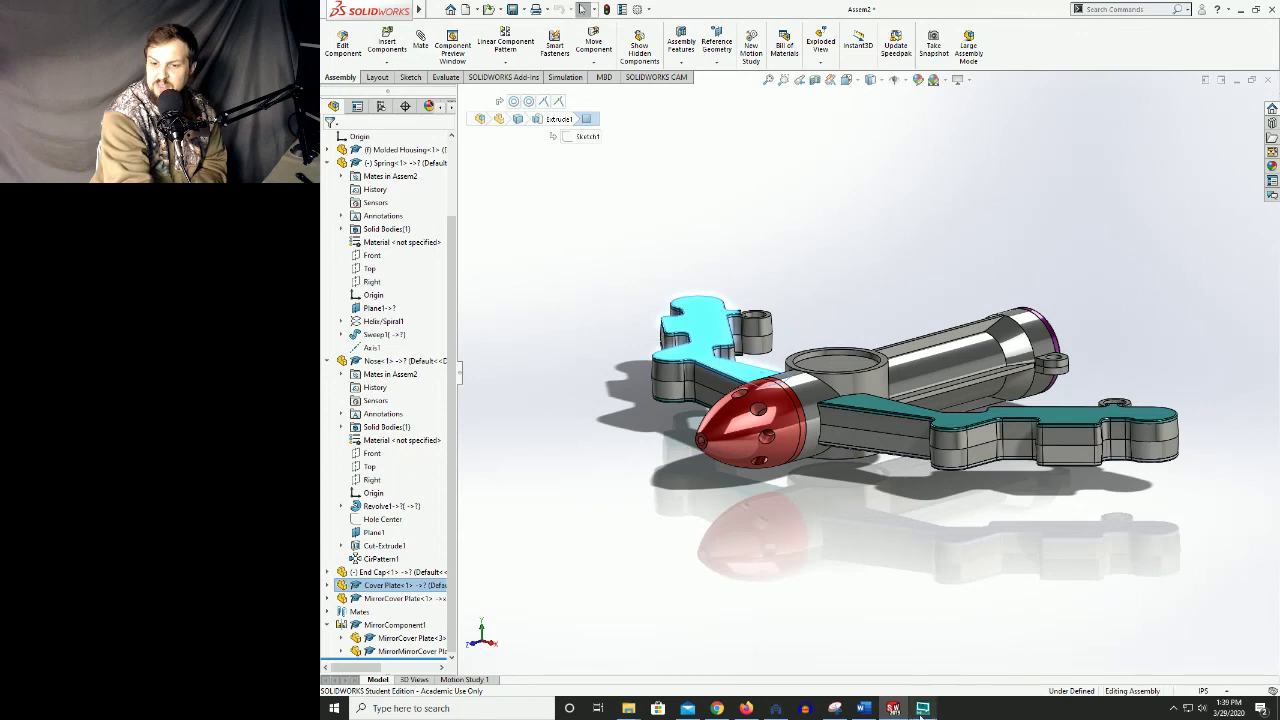
pyautogui.moveTo(922, 712)
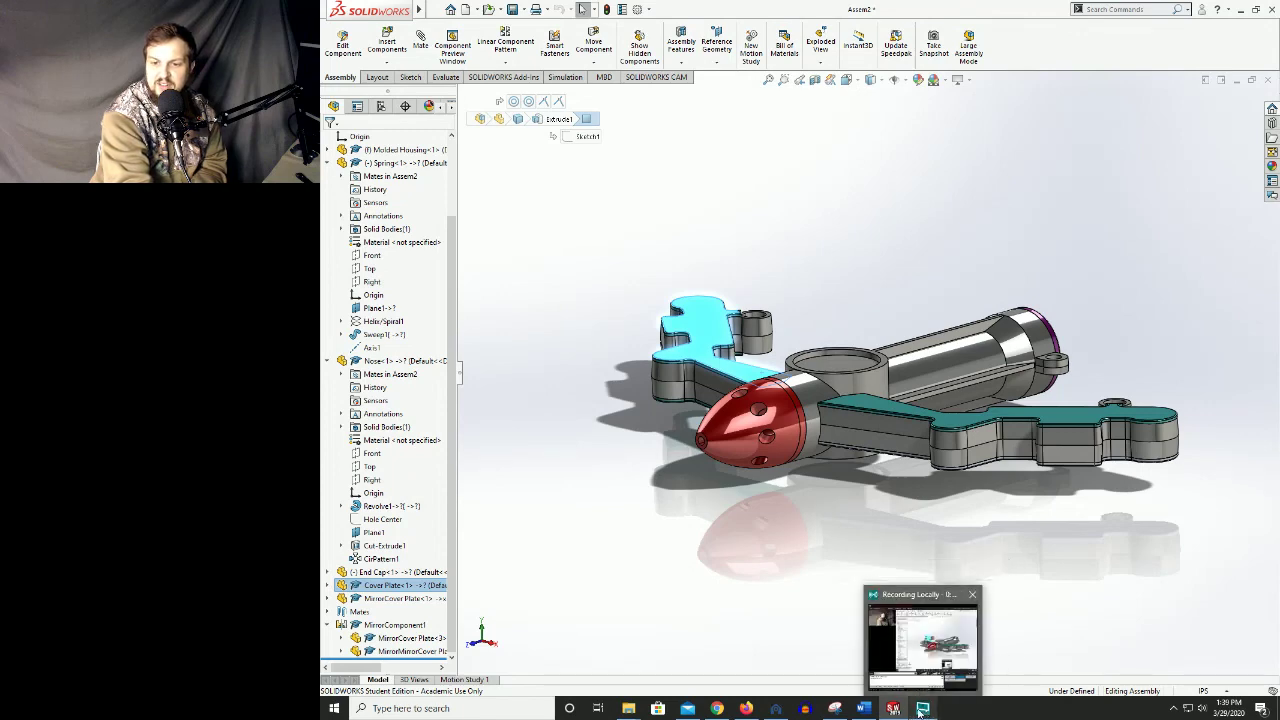
pyautogui.click(922, 710)
pyautogui.click(616, 124)
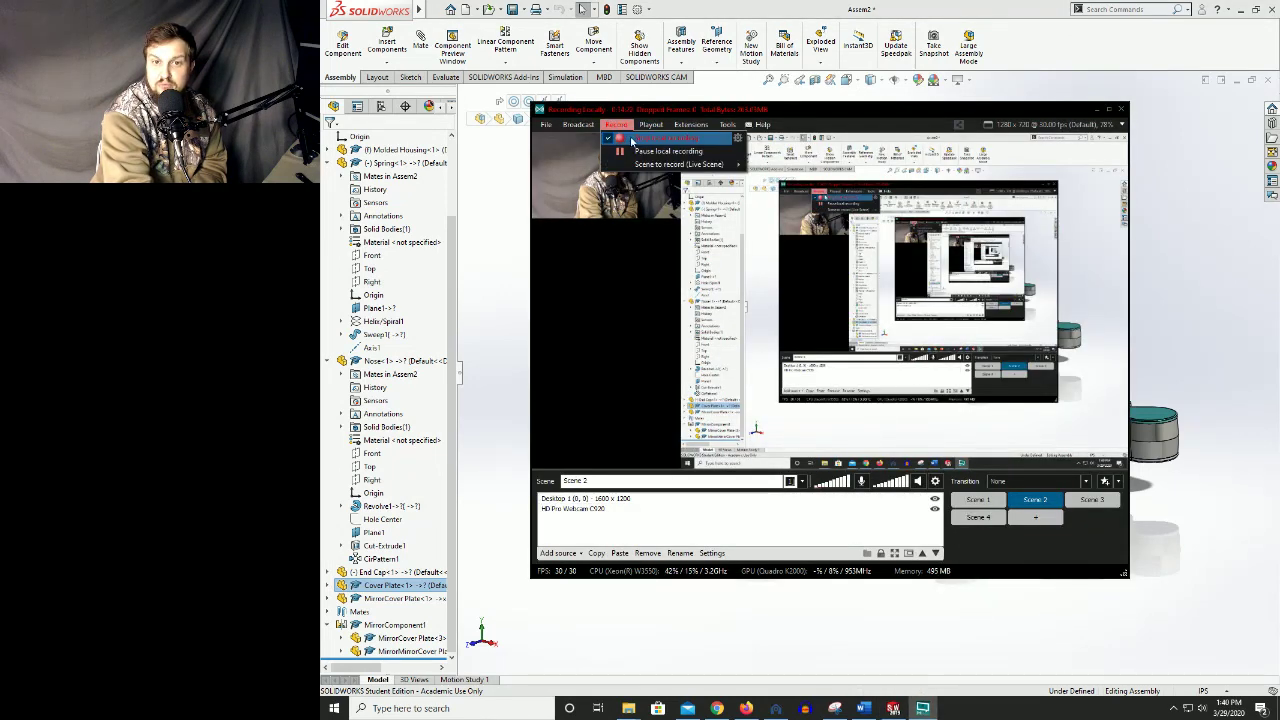